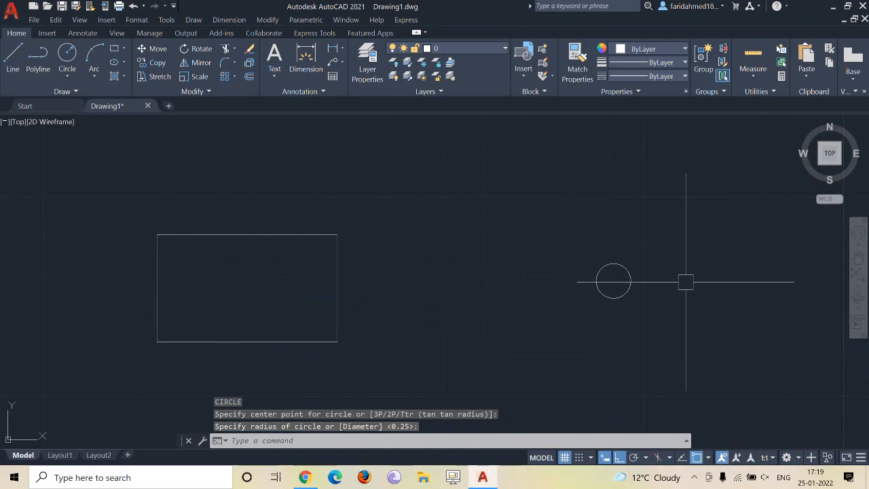
- Move the circle from its centre to the centre of the rectangle
{"action": "type", "text": "m"}
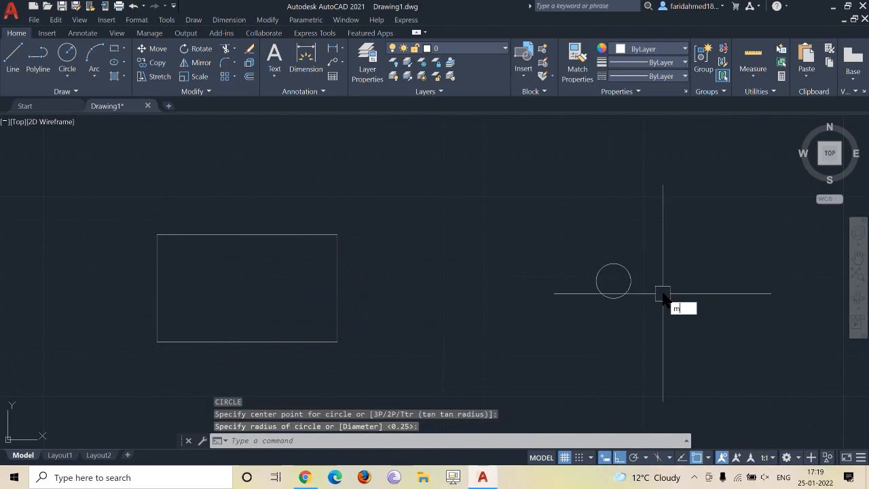
{"action": "key", "text": "Return"}
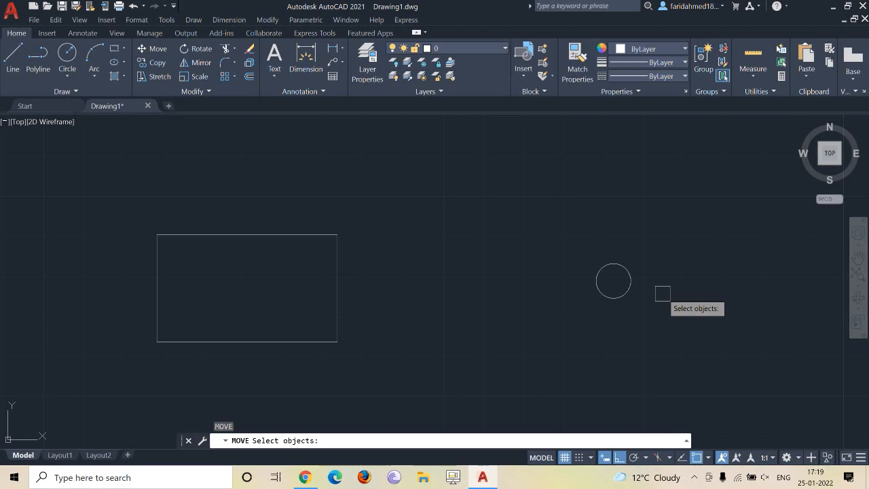
{"action": "left_click", "coordinate": [623, 271]}
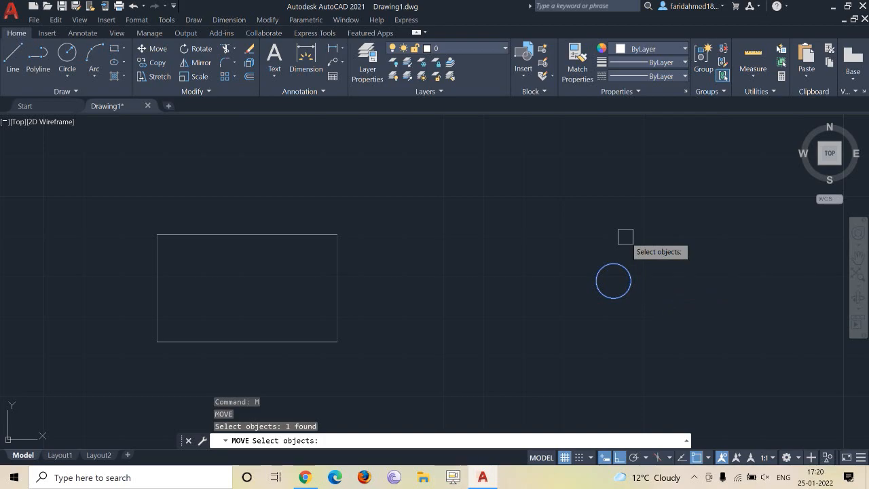
{"action": "key", "text": "Return"}
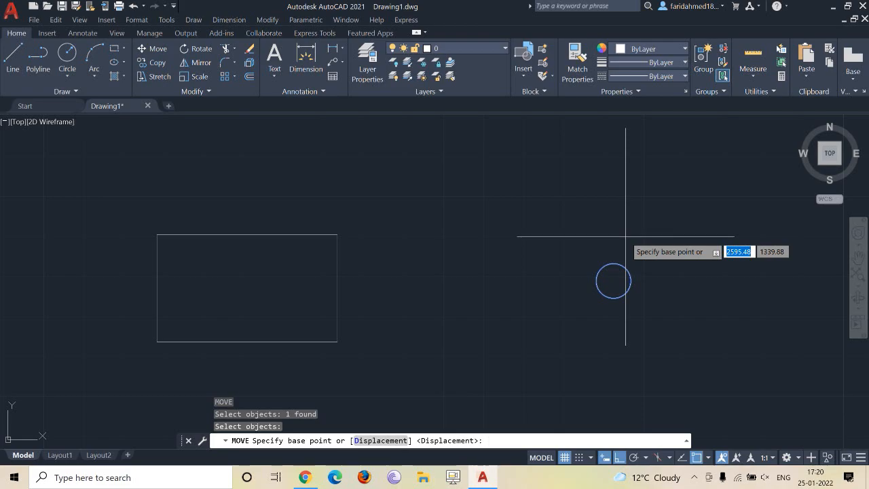
{"action": "left_click", "coordinate": [613, 280]}
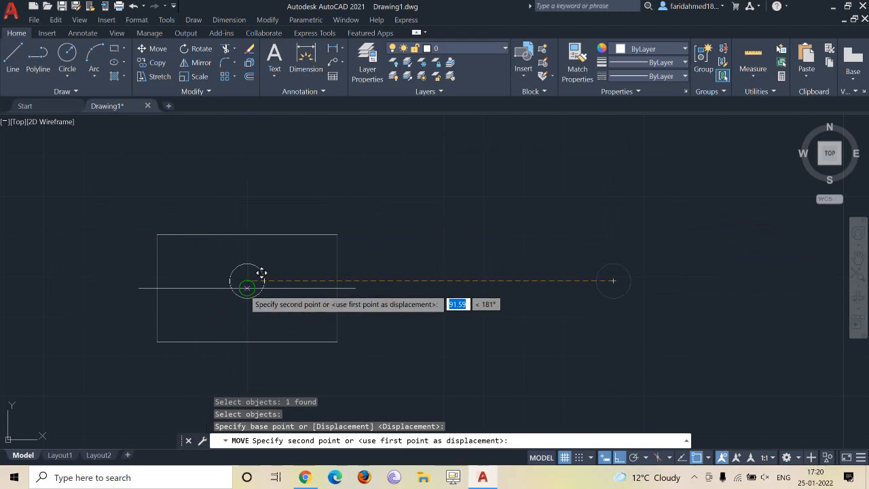
{"action": "left_click", "coordinate": [247, 287]}
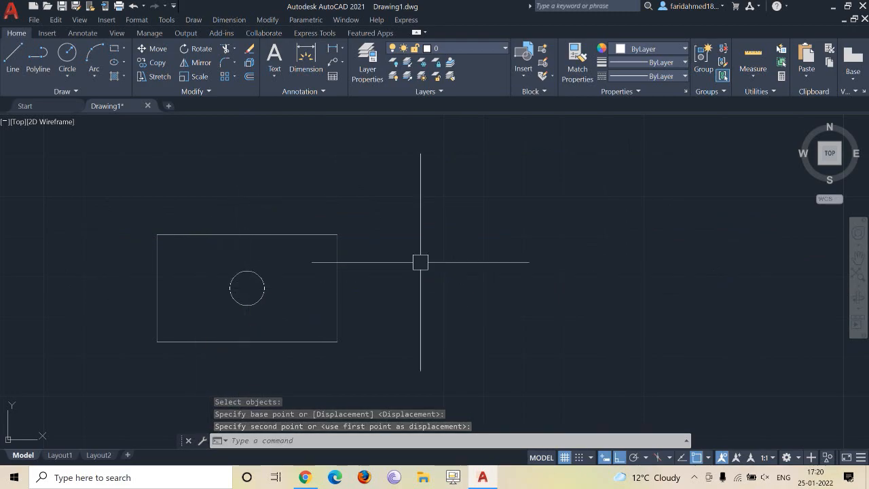
- Draw a rectangle 5 units wide and 3 units high in the empty space beside the first rectangle
{"action": "scroll", "coordinate": [401, 254], "scroll_direction": "down", "scroll_amount": 1}
{"action": "middle_click_drag", "start_coordinate": [421, 256], "coordinate": [236, 340]}
{"action": "type", "text": "rec"}
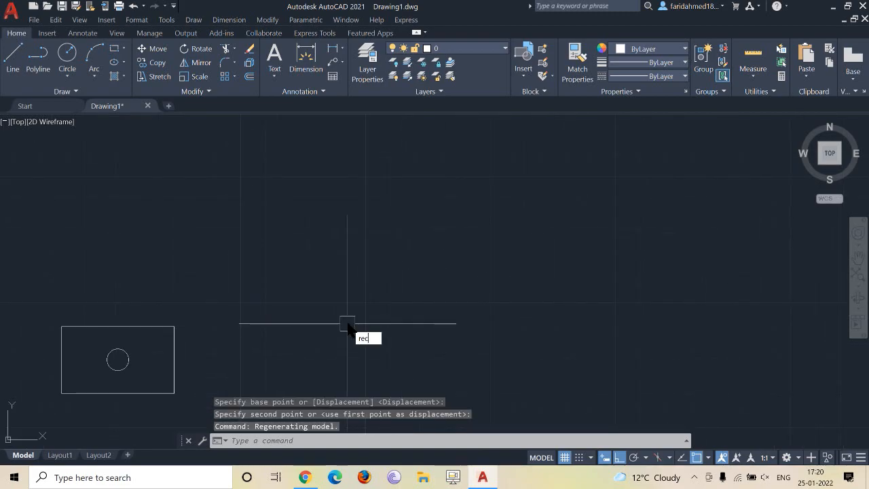
{"action": "key", "text": "Return"}
{"action": "left_click", "coordinate": [357, 320]}
{"action": "type", "text": "@5,3"}
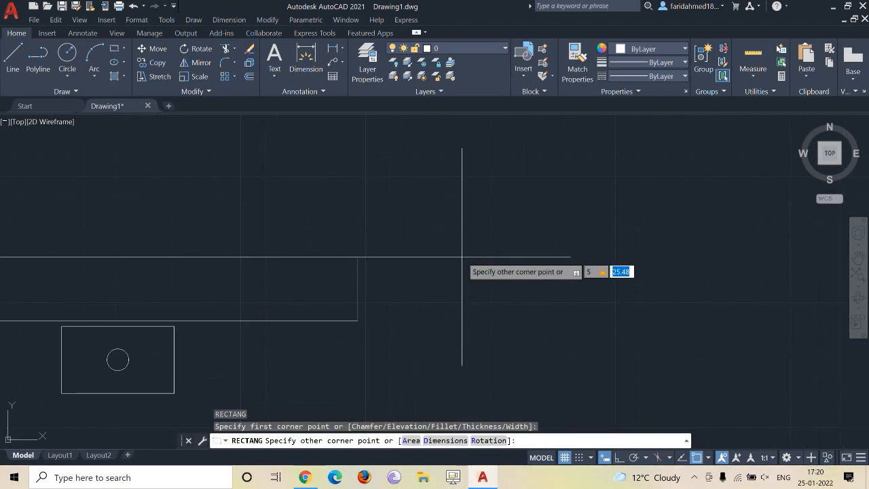
{"action": "key", "text": "Return"}
- Draw a circle with a diameter of 1.5 to the right of the new rectangle
{"action": "scroll", "coordinate": [378, 320], "scroll_direction": "up", "scroll_amount": 5}
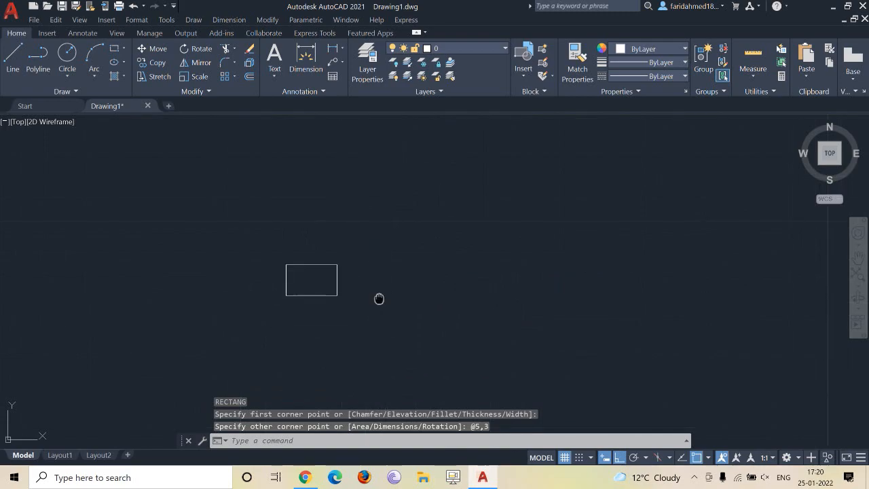
{"action": "type", "text": "c"}
{"action": "key", "text": "Return"}
{"action": "left_click", "coordinate": [514, 251]}
{"action": "type", "text": "d"}
{"action": "key", "text": "Return"}
{"action": "type", "text": "1.5"}
{"action": "key", "text": "Return"}
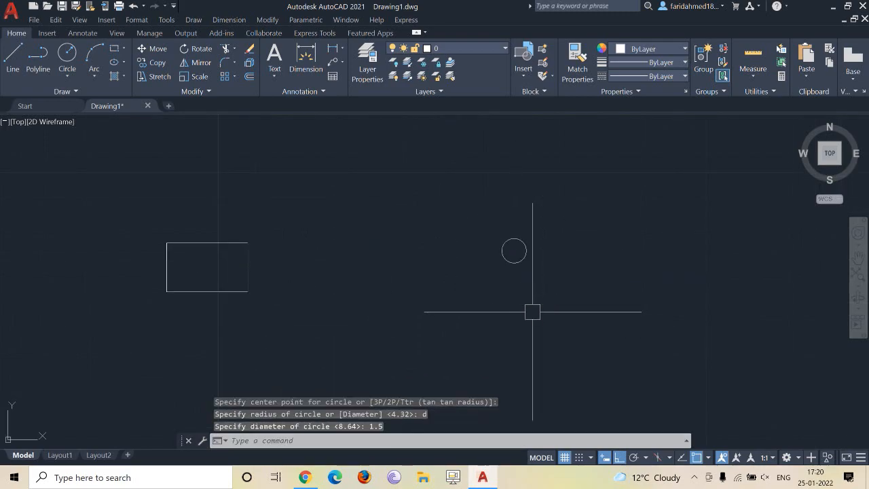
- Move the 1.5-diameter circle from its centre to the centre of the new rectangle
{"action": "type", "text": "m"}
{"action": "key", "text": "Return"}
{"action": "left_click", "coordinate": [522, 259]}
{"action": "key", "text": "Return"}
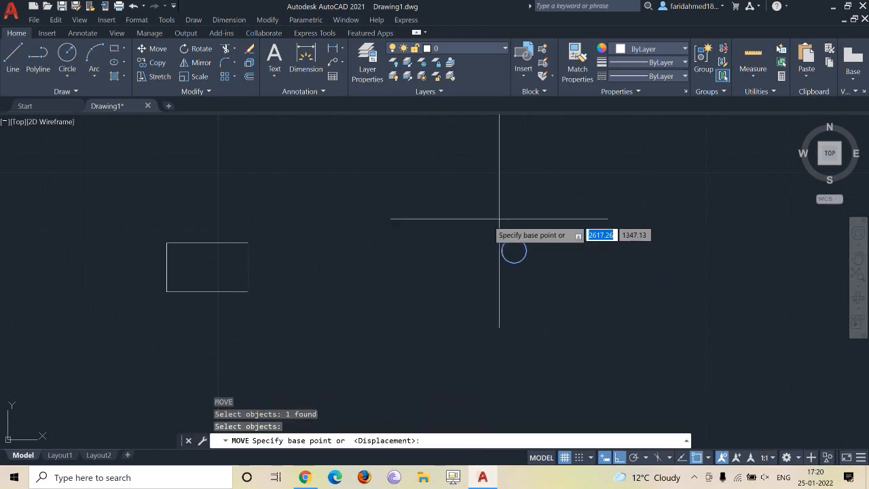
{"action": "left_click", "coordinate": [514, 251]}
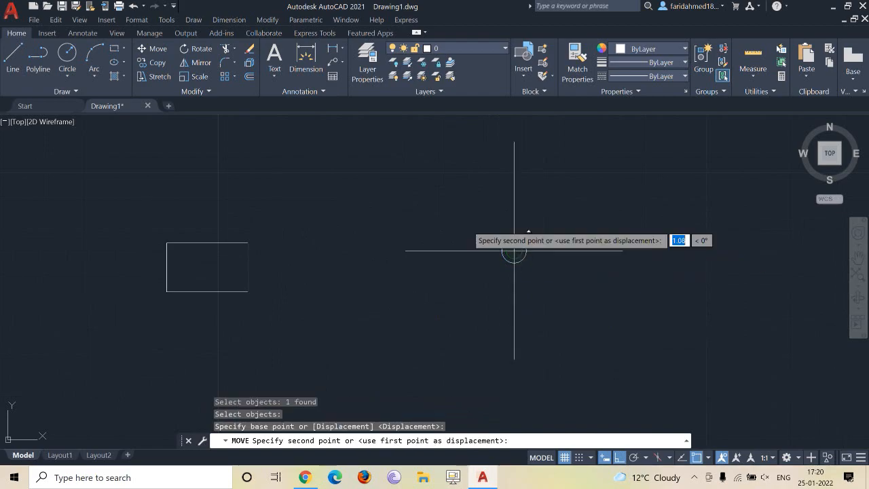
{"action": "left_click", "coordinate": [207, 267]}
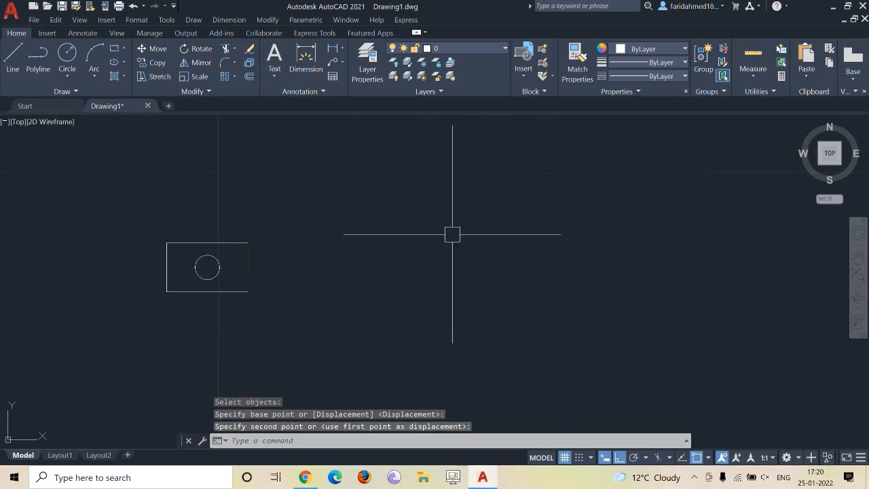
{"action": "mouse_move", "coordinate": [426, 279]}
{"action": "middle_mouse_down"}
{"action": "mouse_move", "coordinate": [505, 264]}
{"action": "mouse_move", "coordinate": [570, 299]}
{"action": "mouse_move", "coordinate": [570, 335]}
{"action": "mouse_move", "coordinate": [838, 335]}
{"action": "middle_mouse_up"}
{"action": "scroll", "coordinate": [362, 311], "scroll_direction": "down", "scroll_amount": 2}
{"action": "scroll", "coordinate": [531, 319], "scroll_direction": "up", "scroll_amount": 6}
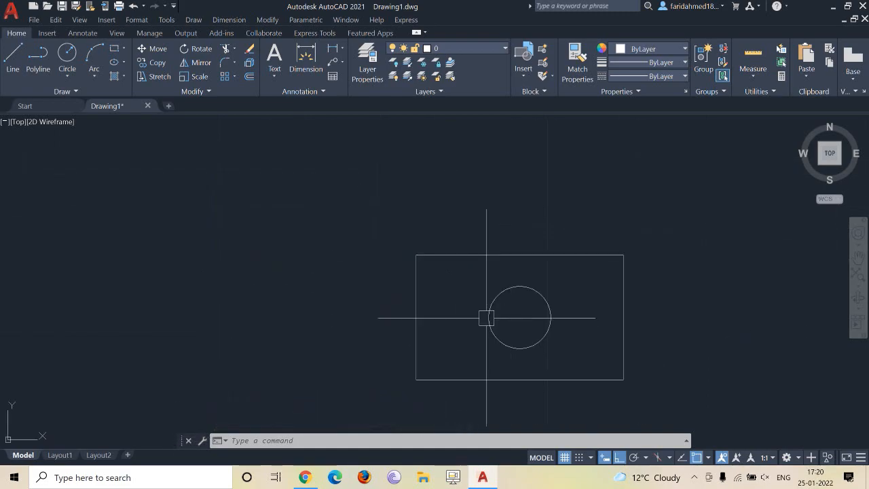
{"action": "middle_click_drag", "start_coordinate": [586, 317], "coordinate": [382, 360]}
{"action": "scroll", "coordinate": [383, 362], "scroll_direction": "down", "scroll_amount": 2}
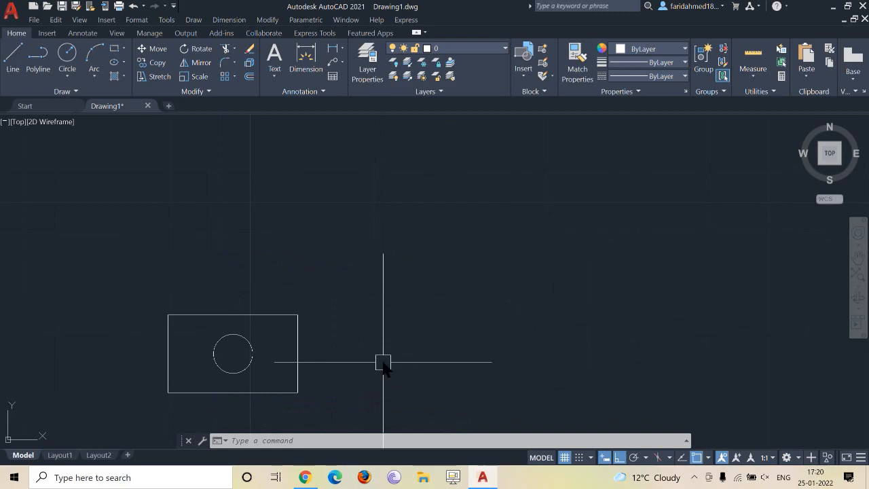
{"action": "type", "text": "c"}
{"action": "key", "text": "Return"}
{"action": "left_click", "coordinate": [403, 351]}
{"action": "key", "text": "Escape"}
{"action": "scroll", "coordinate": [224, 354], "scroll_direction": "down", "scroll_amount": 2}
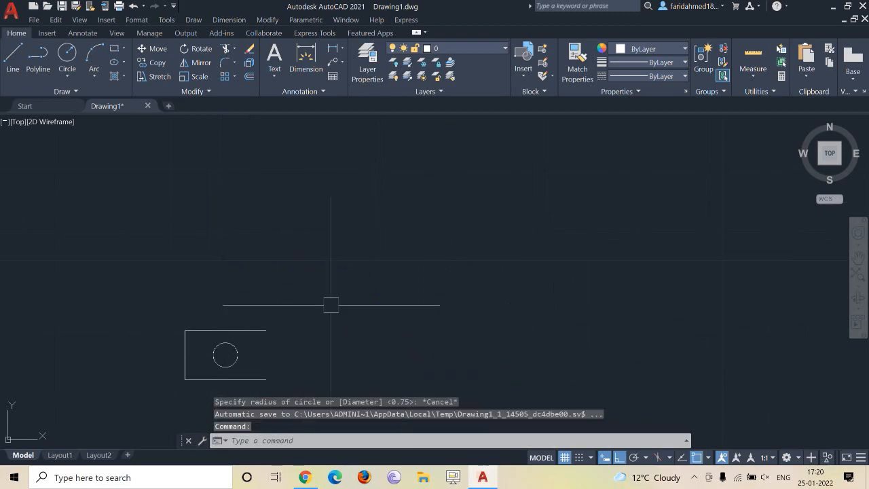
- Draw a horizontal line from the circle's centre to the right, ending well beyond the rectangle
{"action": "scroll", "coordinate": [212, 367], "scroll_direction": "up", "scroll_amount": 2}
{"action": "type", "text": "l"}
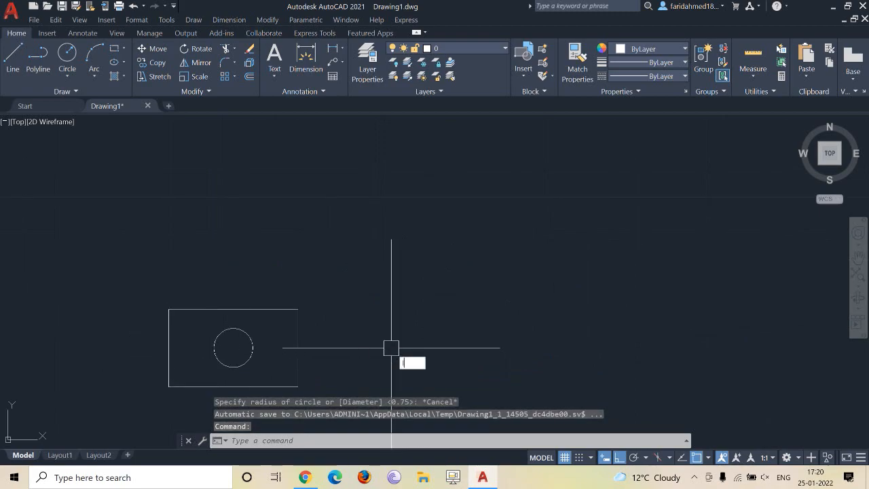
{"action": "key", "text": "Return"}
{"action": "left_click", "coordinate": [233, 348]}
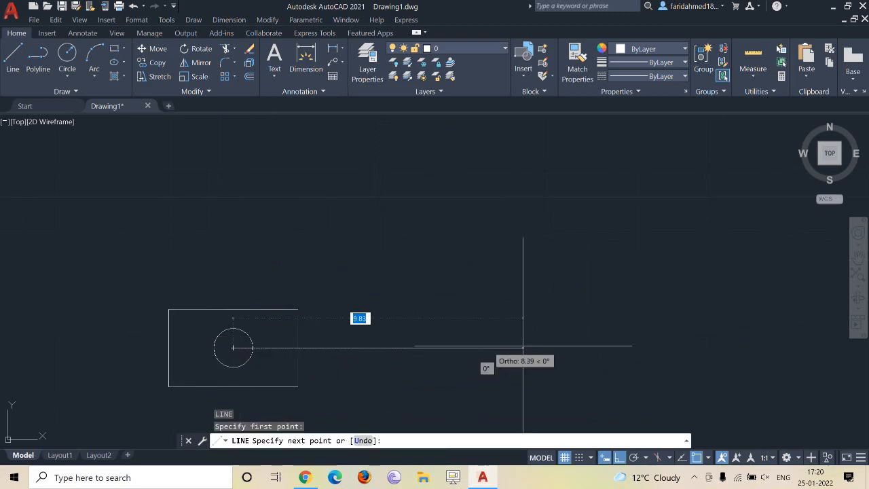
{"action": "left_click", "coordinate": [622, 348]}
{"action": "key", "text": "Escape"}
- Move the circle from its centre by a distance of 50 at an angle of 60 degrees
{"action": "scroll", "coordinate": [528, 326], "scroll_direction": "down", "scroll_amount": 2}
{"action": "middle_click_drag", "start_coordinate": [433, 341], "coordinate": [184, 344]}
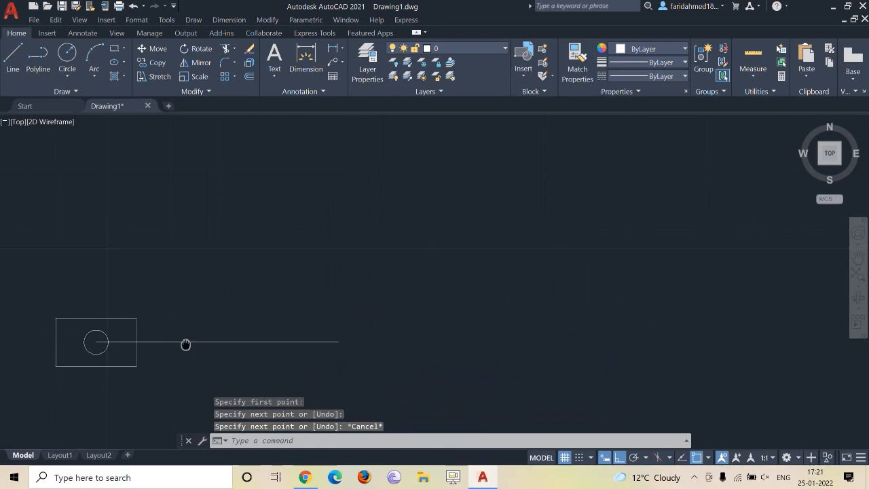
{"action": "middle_click_drag", "start_coordinate": [103, 359], "coordinate": [135, 406]}
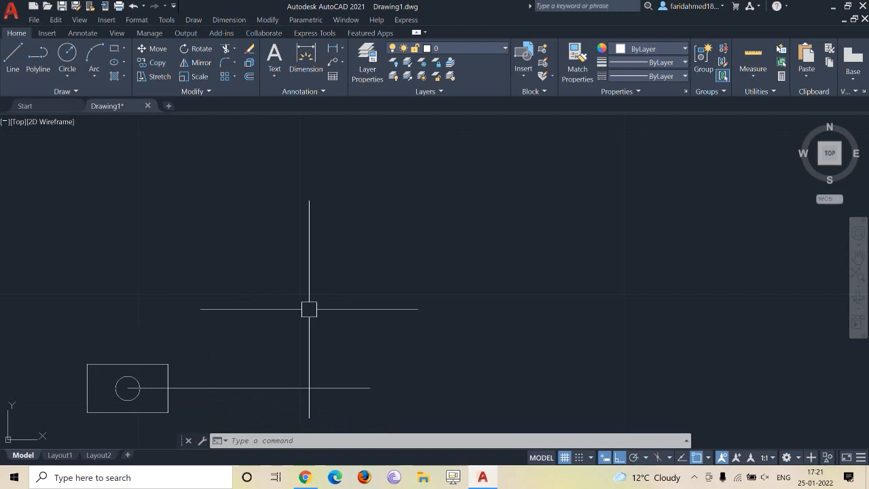
{"action": "type", "text": "m"}
{"action": "key", "text": "Return"}
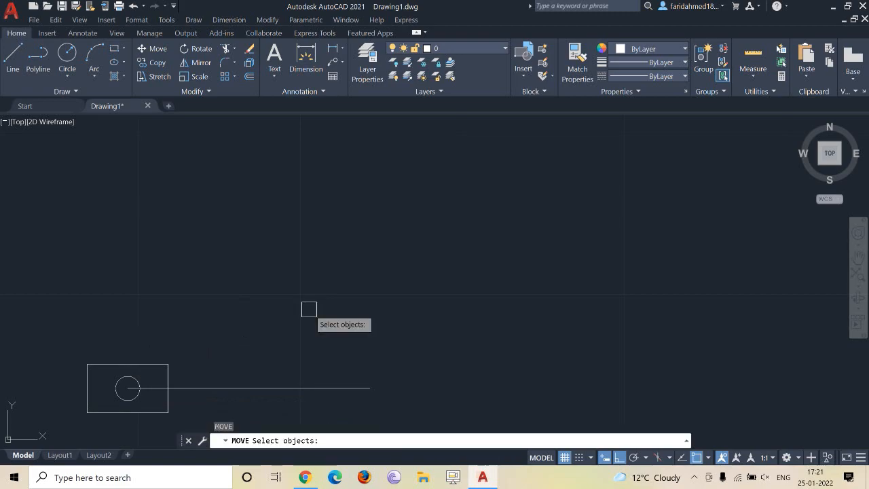
{"action": "left_click", "coordinate": [123, 378]}
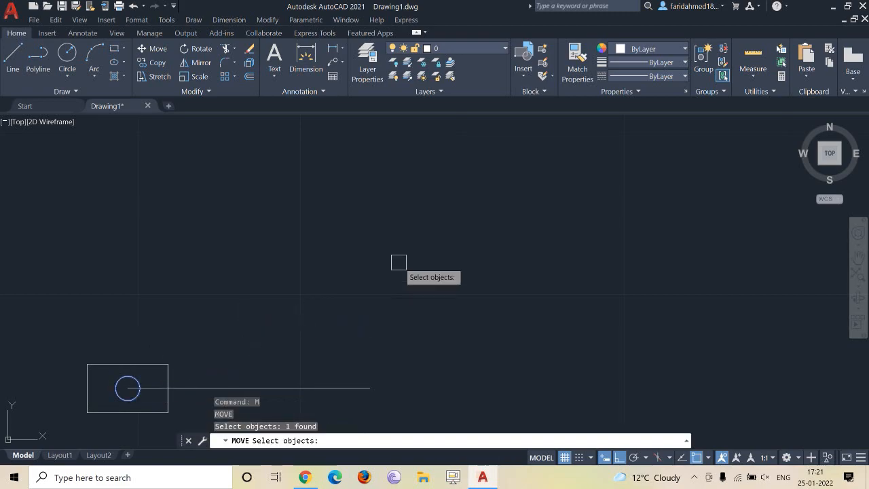
{"action": "key", "text": "Return"}
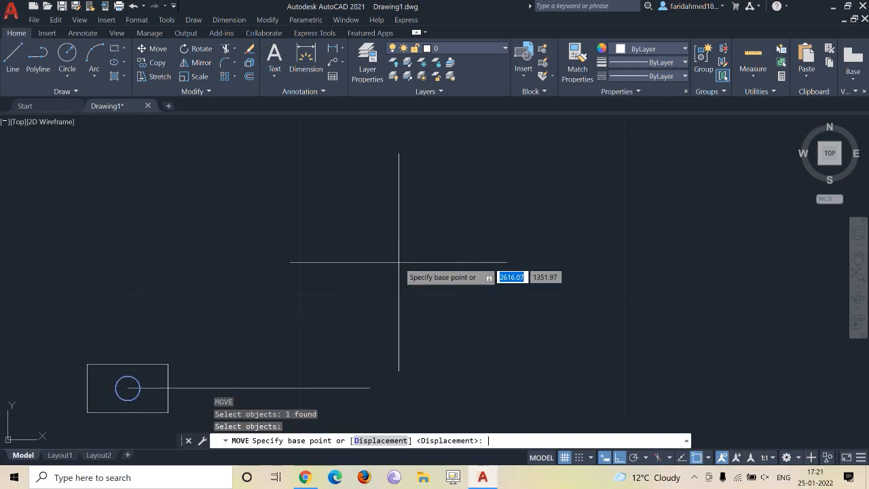
{"action": "left_click", "coordinate": [128, 388]}
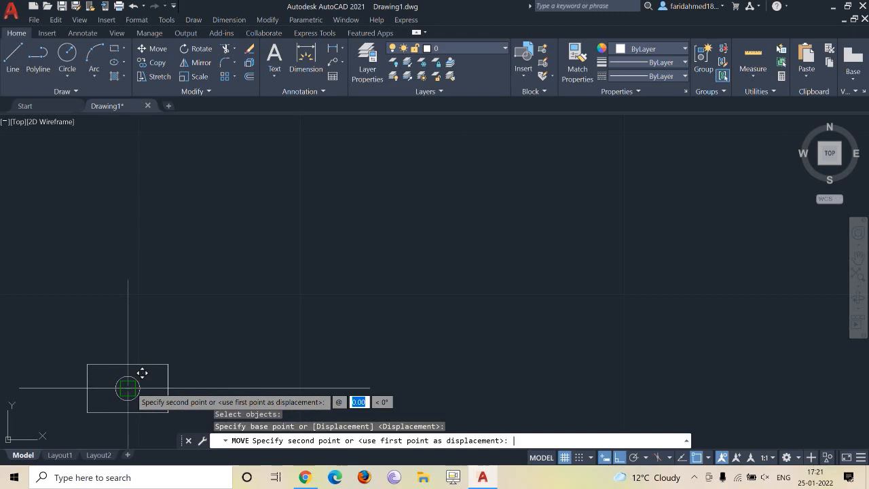
{"action": "type", "text": "50"}
{"action": "key", "text": "Tab"}
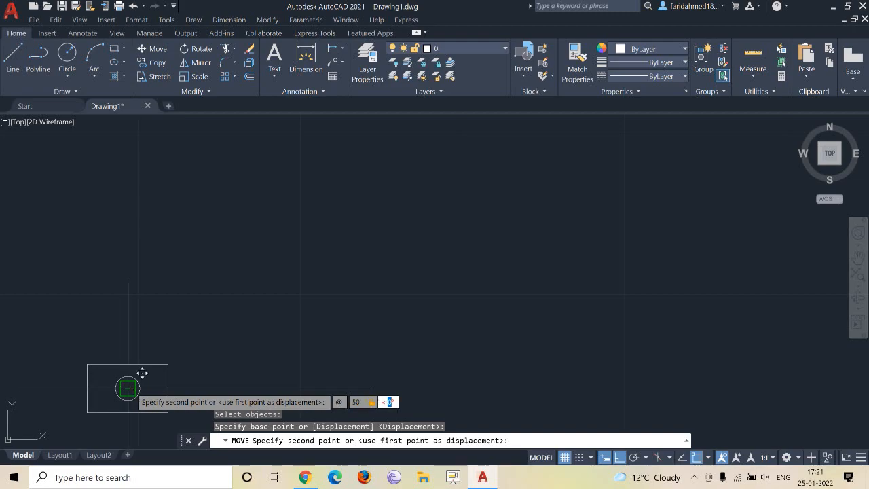
{"action": "type", "text": "60"}
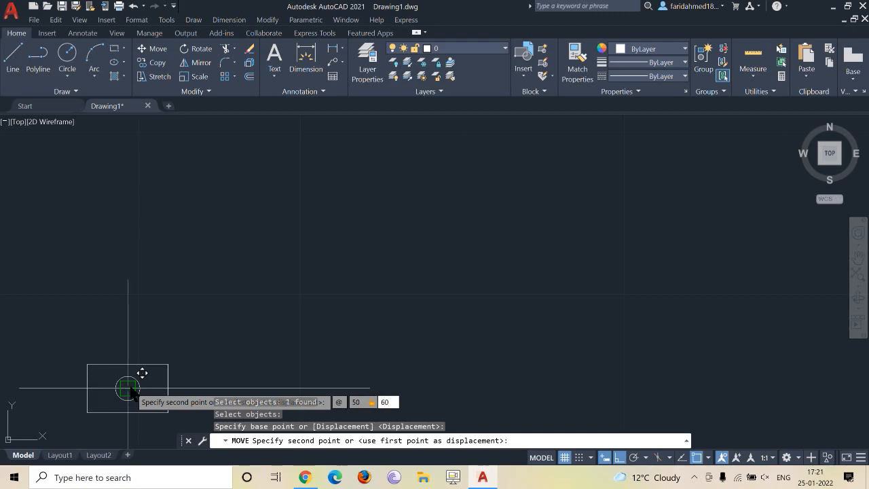
{"action": "key", "text": "Return"}
- Draw a line from the rectangle's centre to the centre of the moved circle
{"action": "scroll", "coordinate": [295, 298], "scroll_direction": "down", "scroll_amount": 2}
{"action": "middle_click_drag", "start_coordinate": [368, 250], "coordinate": [260, 315]}
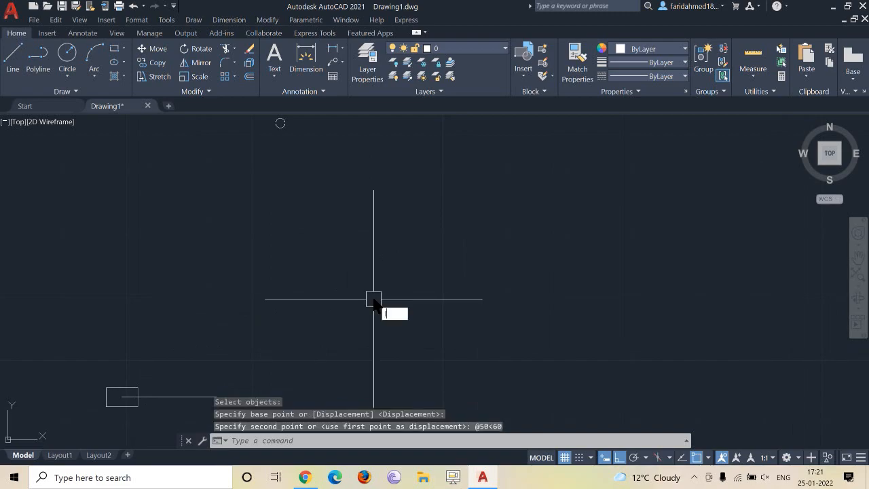
{"action": "type", "text": "l"}
{"action": "key", "text": "Return"}
{"action": "left_click", "coordinate": [122, 397]}
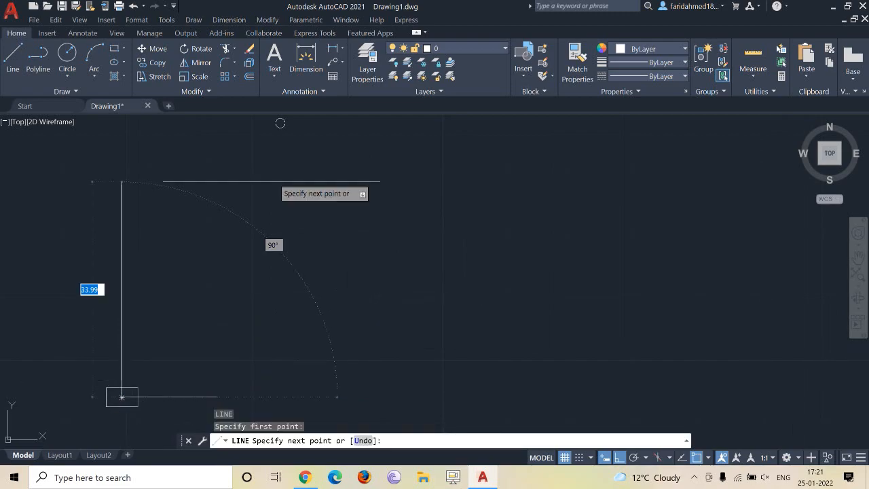
{"action": "left_click", "coordinate": [276, 123]}
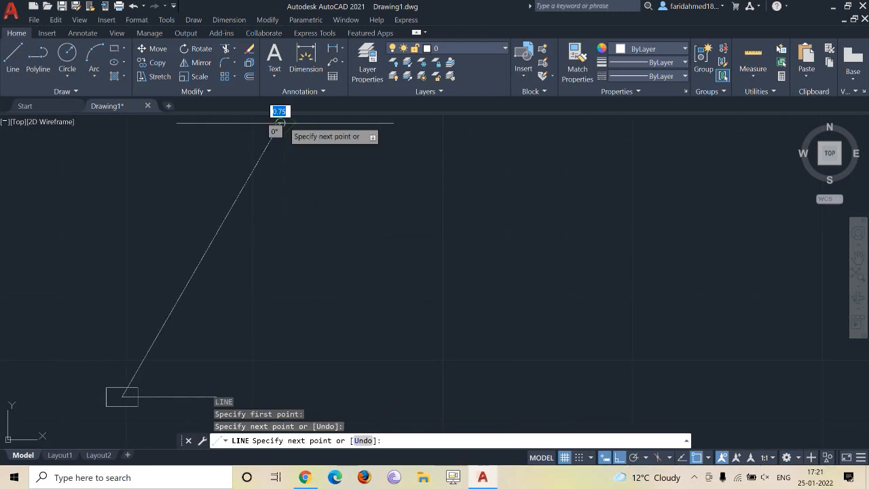
{"action": "key", "text": "Return"}
- Add an aligned dimension to the slanted line, placing it on the line's upper-left side
{"action": "type", "text": "D"}
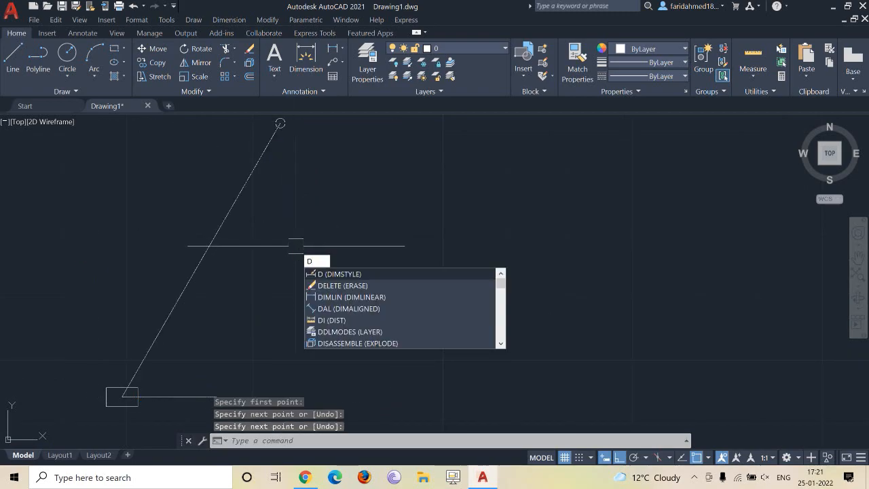
{"action": "type", "text": "IMAL"}
{"action": "key", "text": "Return"}
{"action": "key", "text": "Return"}
{"action": "left_click", "coordinate": [215, 234]}
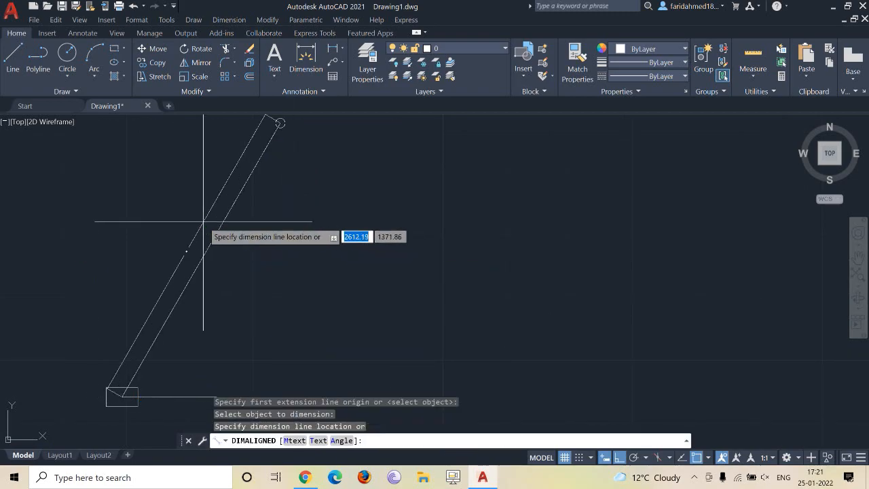
{"action": "left_click", "coordinate": [189, 255]}
{"action": "scroll", "coordinate": [189, 255], "scroll_direction": "up", "scroll_amount": 8}
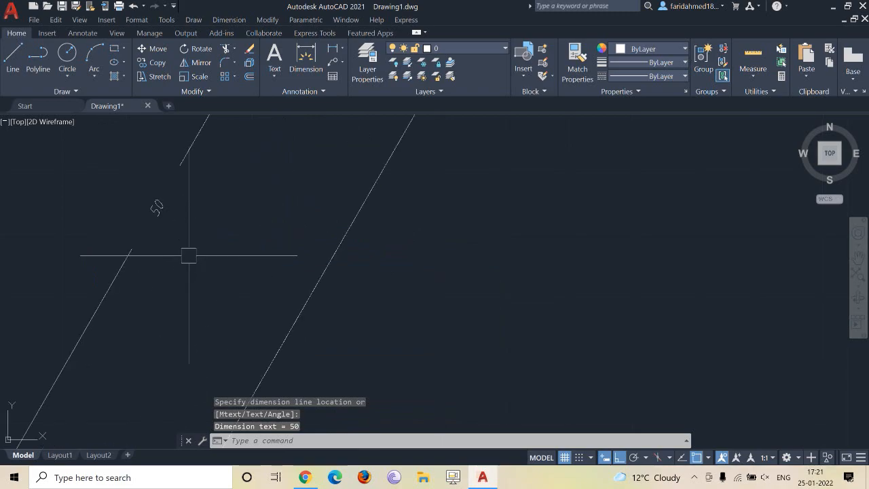
- Add an angular dimension between the slanted line and the horizontal line
{"action": "scroll", "coordinate": [189, 255], "scroll_direction": "down", "scroll_amount": 6}
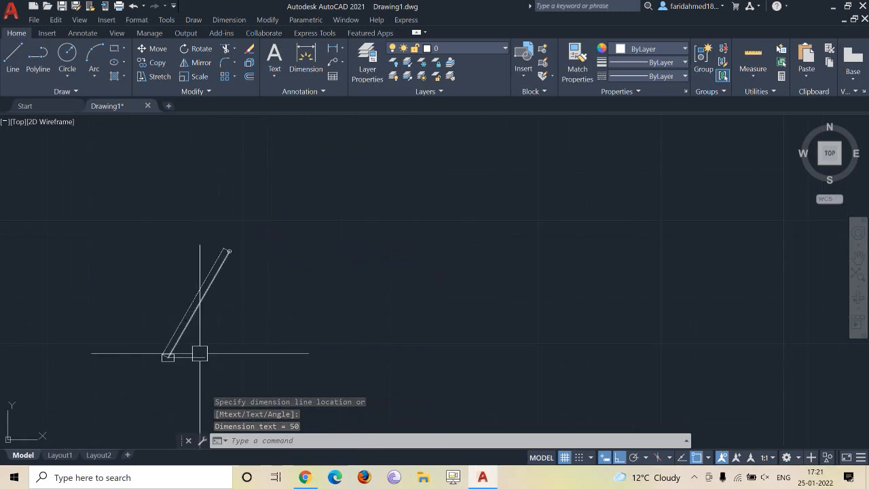
{"action": "scroll", "coordinate": [228, 285], "scroll_direction": "up", "scroll_amount": 2}
{"action": "type", "text": "dan"}
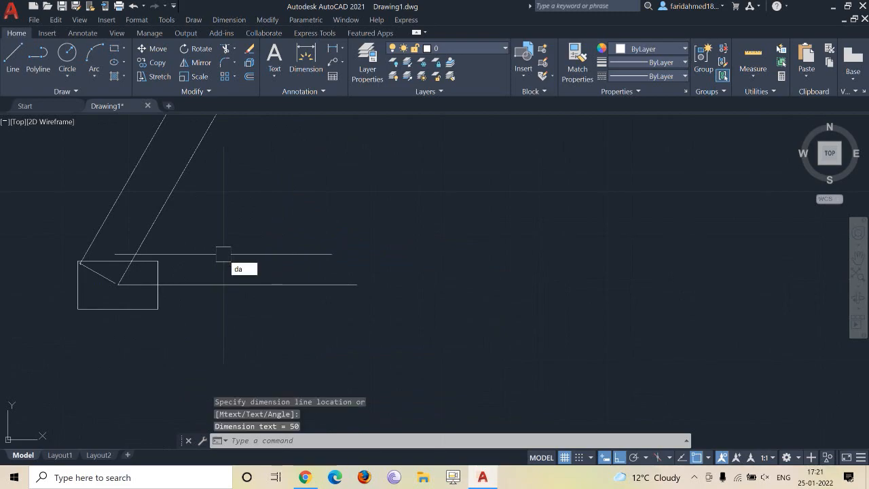
{"action": "key", "text": "Return"}
{"action": "left_click", "coordinate": [160, 226]}
{"action": "left_click", "coordinate": [175, 285]}
{"action": "left_click", "coordinate": [185, 250]}
{"action": "scroll", "coordinate": [183, 247], "scroll_direction": "up", "scroll_amount": 8}
{"action": "scroll", "coordinate": [342, 244], "scroll_direction": "down", "scroll_amount": 5}
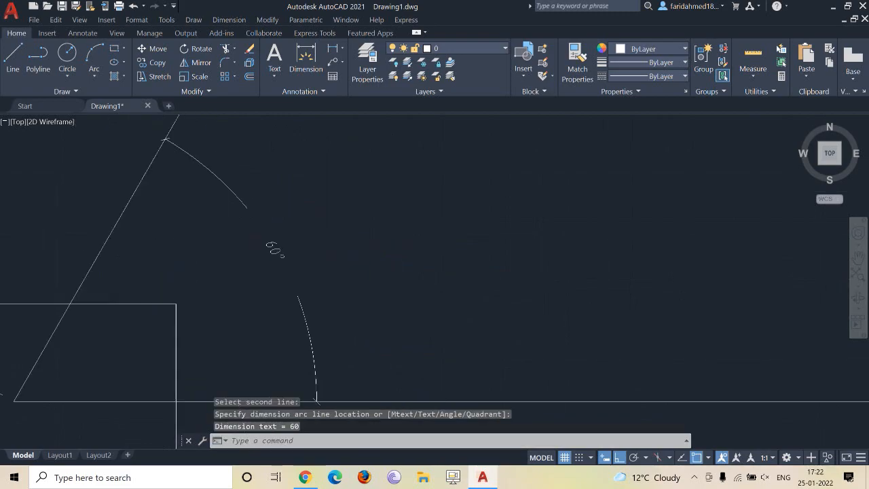
- Undo both dimensions, the slanted line and the circle's move by 50 at 60 degrees, and turn off Ortho mode
{"action": "scroll", "coordinate": [342, 244], "scroll_direction": "down", "scroll_amount": 5}
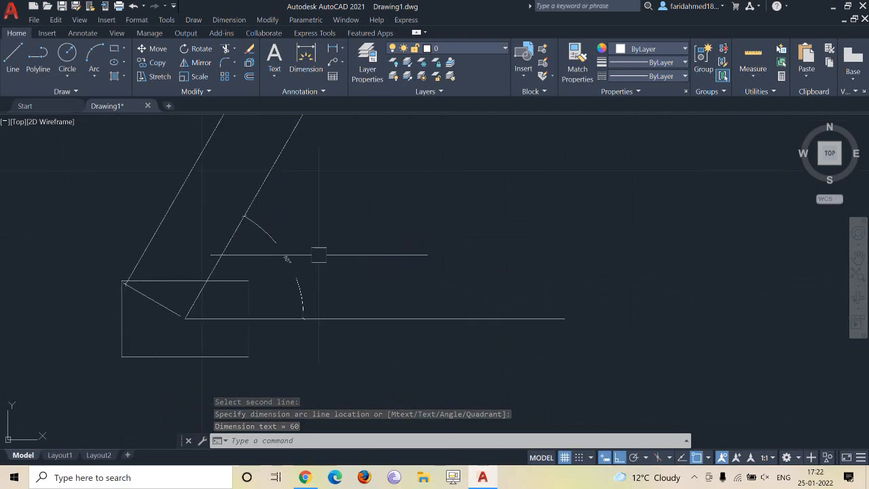
{"action": "key", "text": "ctrl+z"}
{"action": "key", "text": "ctrl+z"}
{"action": "key", "text": "ctrl+z"}
{"action": "key", "text": "ctrl+z"}
{"action": "key", "text": "ctrl+z"}
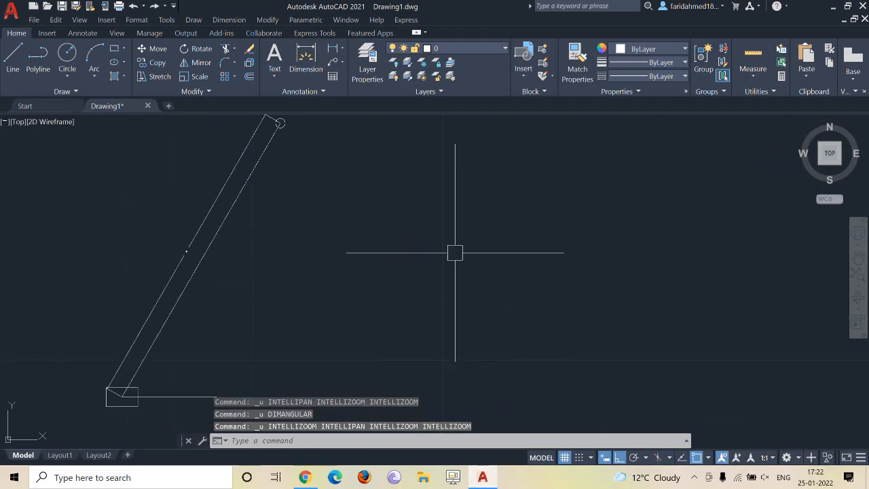
{"action": "key", "text": "ctrl+z"}
{"action": "key", "text": "ctrl+z"}
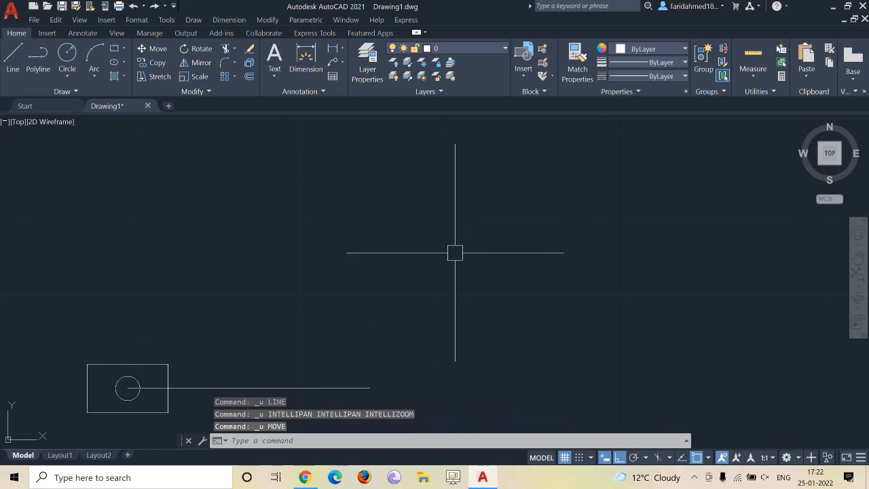
{"action": "left_click", "coordinate": [619, 457]}
{"action": "middle_click_drag", "start_coordinate": [431, 281], "coordinate": [432, 297]}
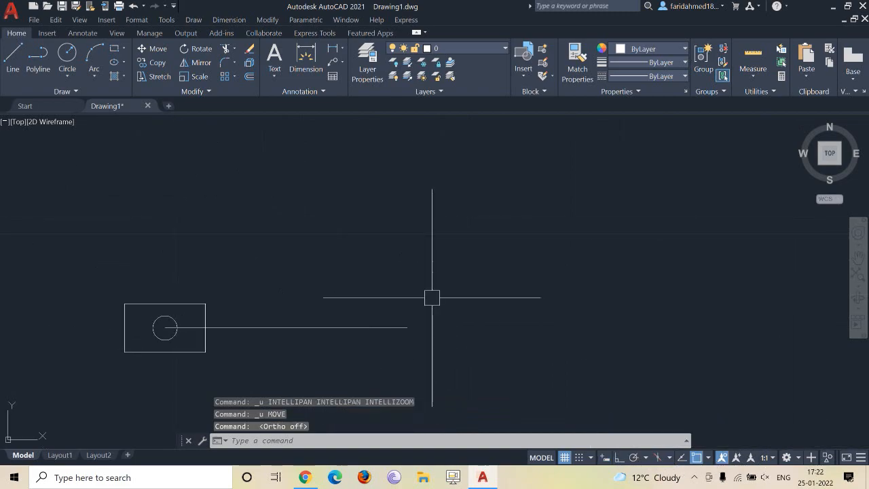
{"action": "type", "text": "d"}
{"action": "key", "text": "BackSpace"}
{"action": "type", "text": "`m"}
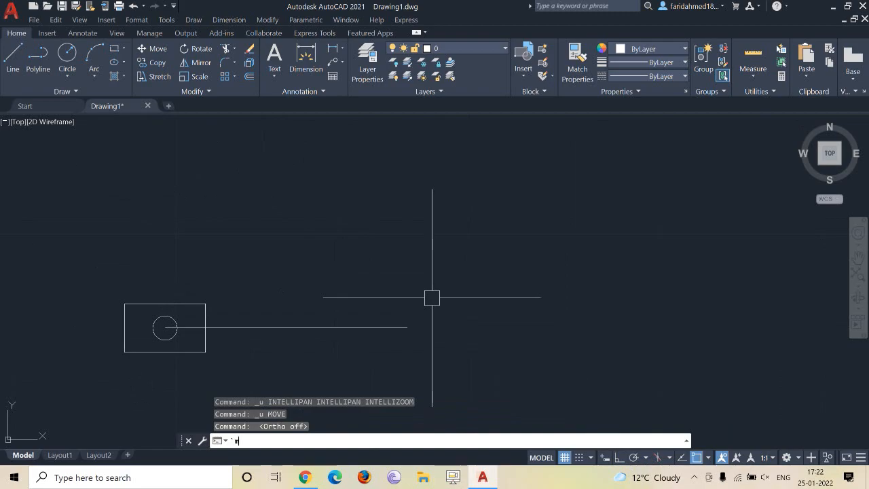
{"action": "key", "text": "Escape"}
{"action": "key", "text": "Escape"}
{"action": "key", "text": "Escape"}
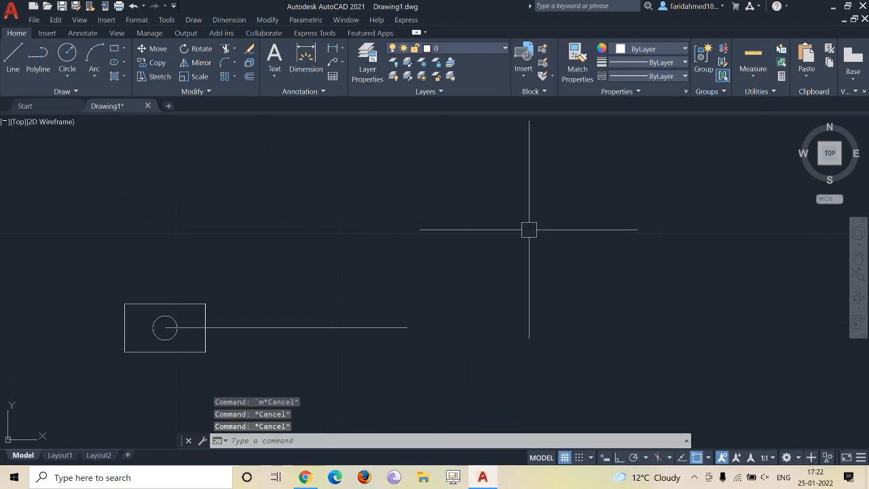
{"action": "type", "text": "mmmmmmmmm"}
{"action": "key", "text": "Escape"}
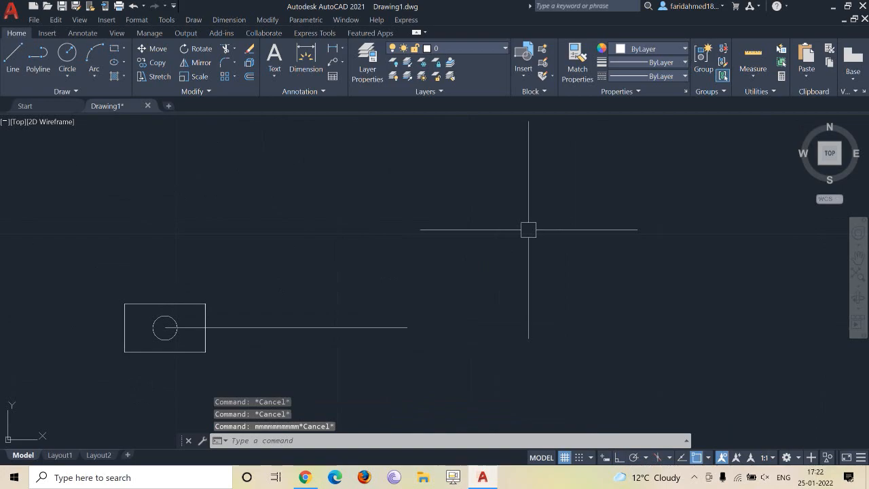
- With Dynamic Input on, move the circle from its centre by a distance of 50 in a freehand direction of about 29 degrees
{"action": "key", "text": "F8"}
{"action": "type", "text": "m"}
{"action": "key", "text": "Return"}
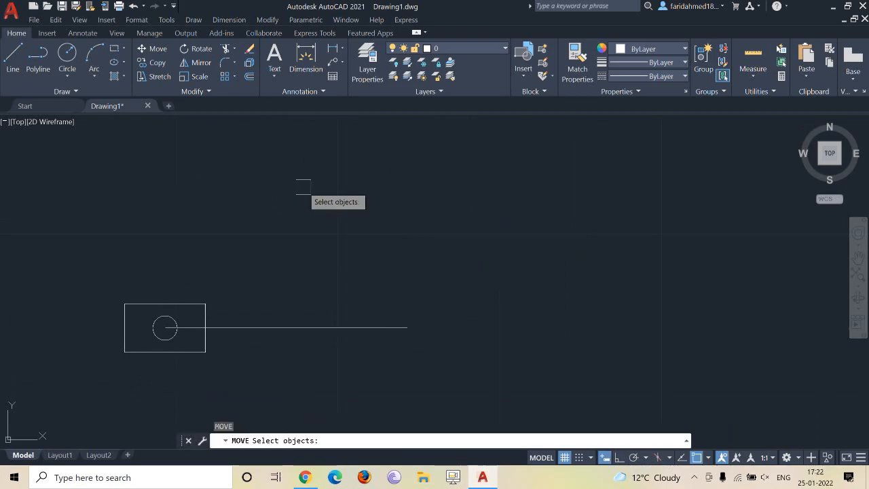
{"action": "left_click", "coordinate": [155, 324]}
{"action": "key", "text": "Return"}
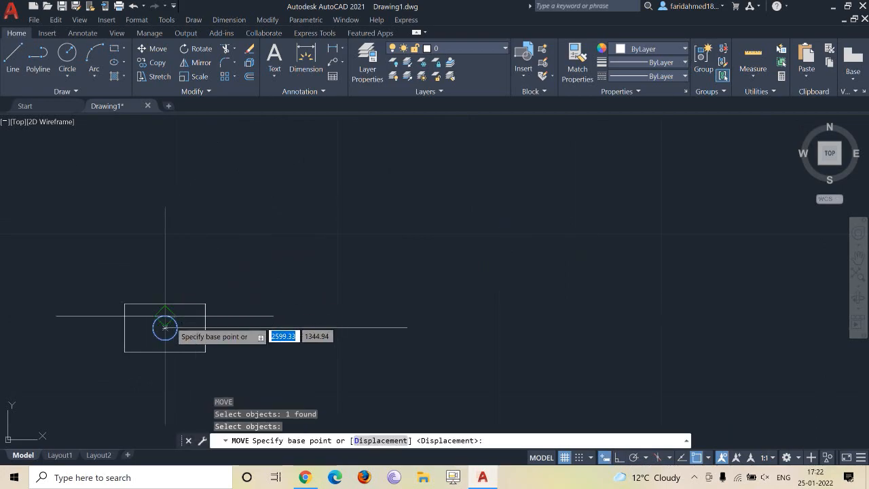
{"action": "left_click", "coordinate": [165, 328]}
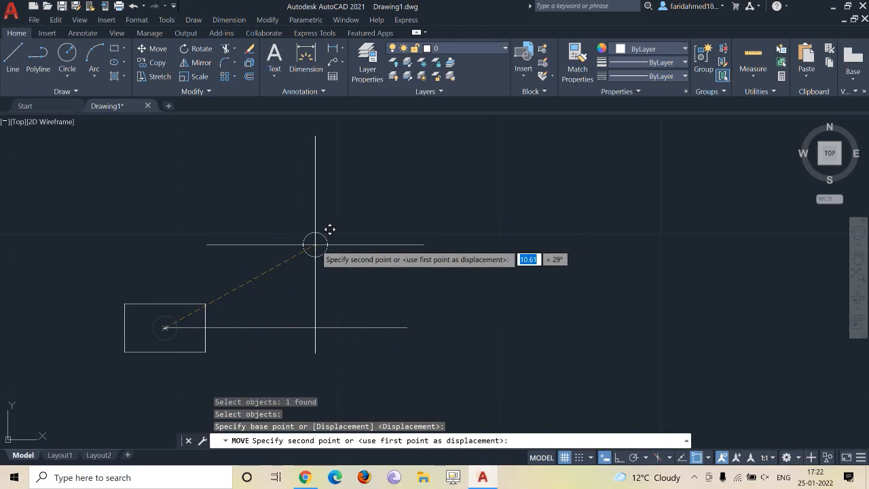
{"action": "type", "text": "50"}
{"action": "key", "text": "Return"}
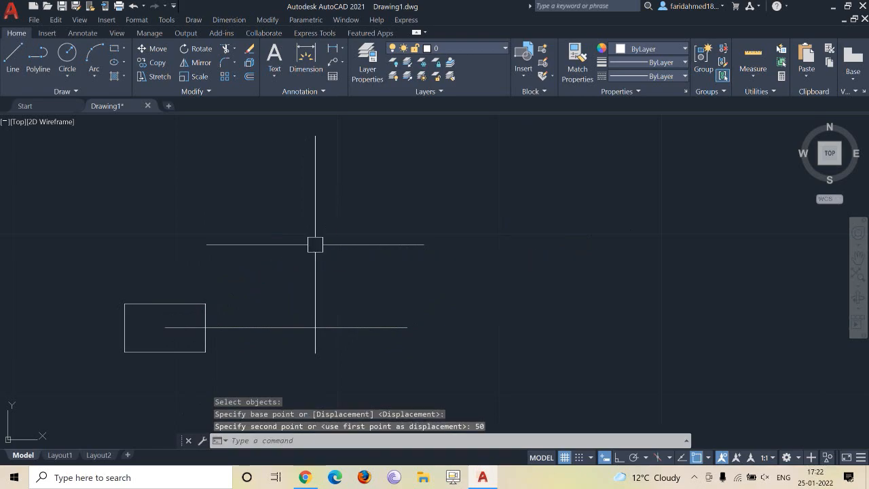
- Measure the distance from the moved circle's centre back to the line's endpoint at the rectangle's centre
{"action": "scroll", "coordinate": [315, 245], "scroll_direction": "down", "scroll_amount": 2}
{"action": "middle_click_drag", "start_coordinate": [459, 183], "coordinate": [378, 281]}
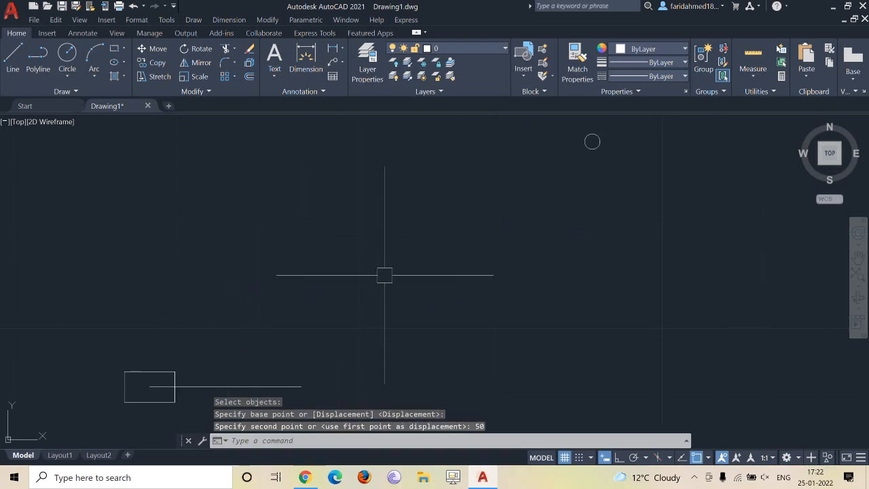
{"action": "type", "text": "di"}
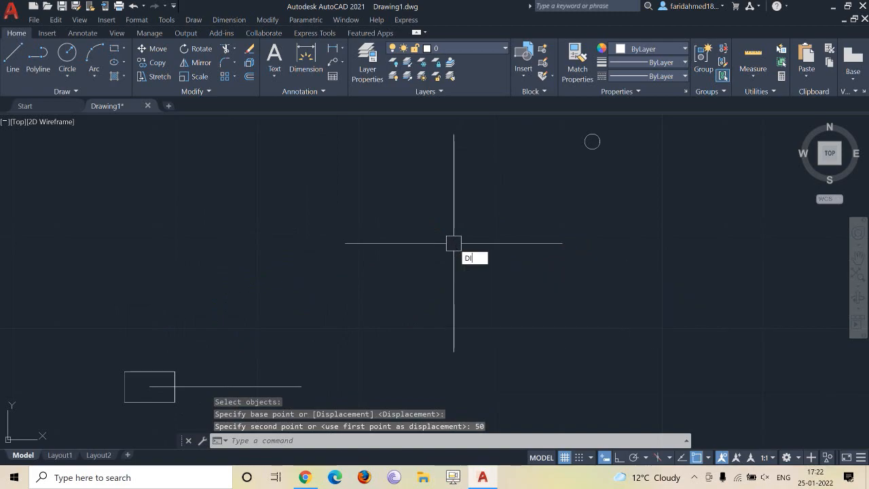
{"action": "key", "text": "Return"}
{"action": "left_click", "coordinate": [593, 141]}
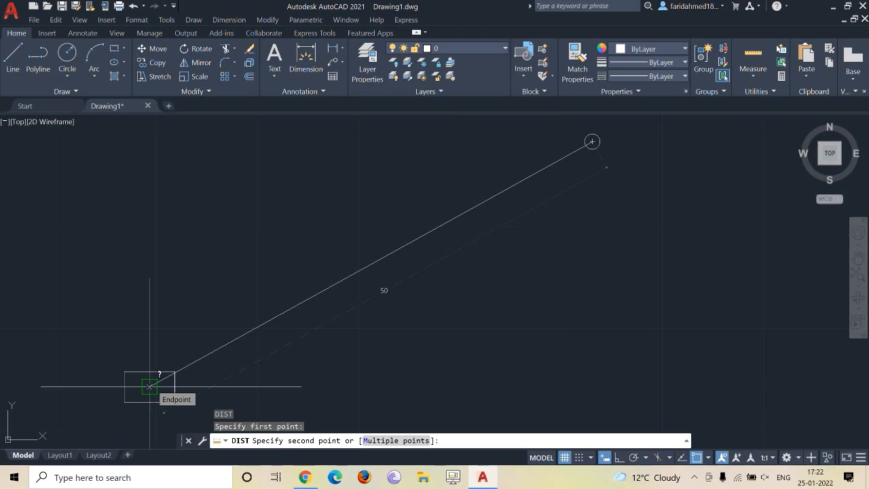
{"action": "key", "text": "Escape"}
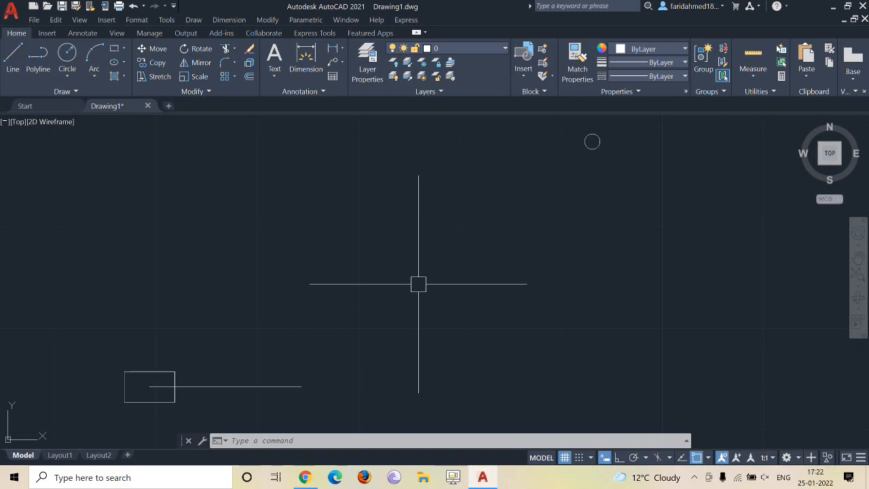
- Draw a circle with a diameter of 0.5 centred on the rectangle's lower-left corner
{"action": "middle_click_drag", "start_coordinate": [418, 284], "coordinate": [557, 192]}
{"action": "scroll", "coordinate": [285, 304], "scroll_direction": "up", "scroll_amount": 8}
{"action": "type", "text": "c"}
{"action": "key", "text": "Return"}
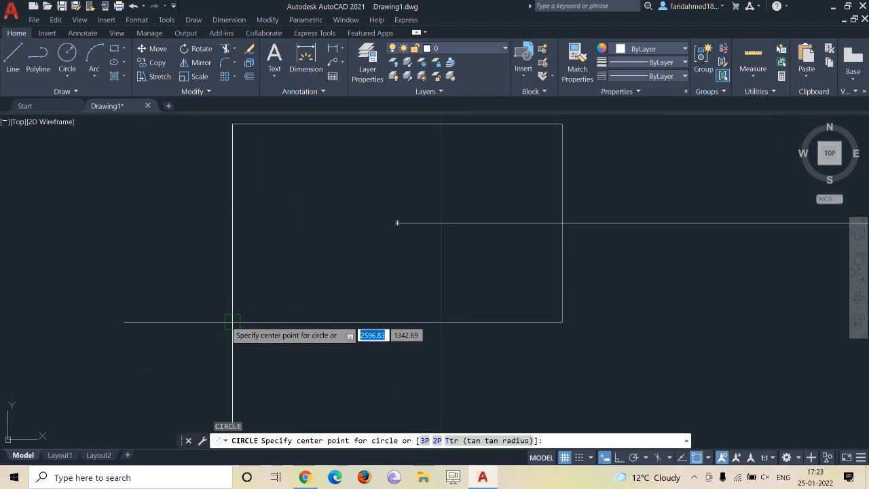
{"action": "left_click", "coordinate": [233, 322]}
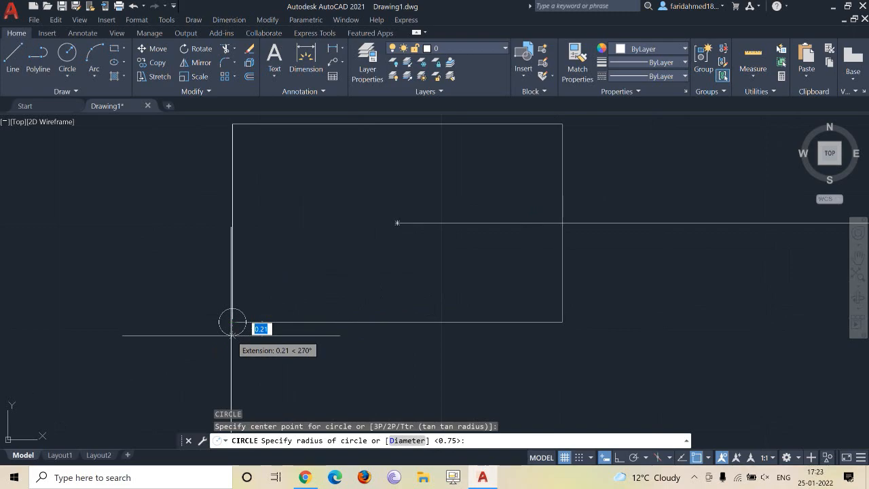
{"action": "type", "text": "d"}
{"action": "key", "text": "Return"}
{"action": "type", "text": ".5"}
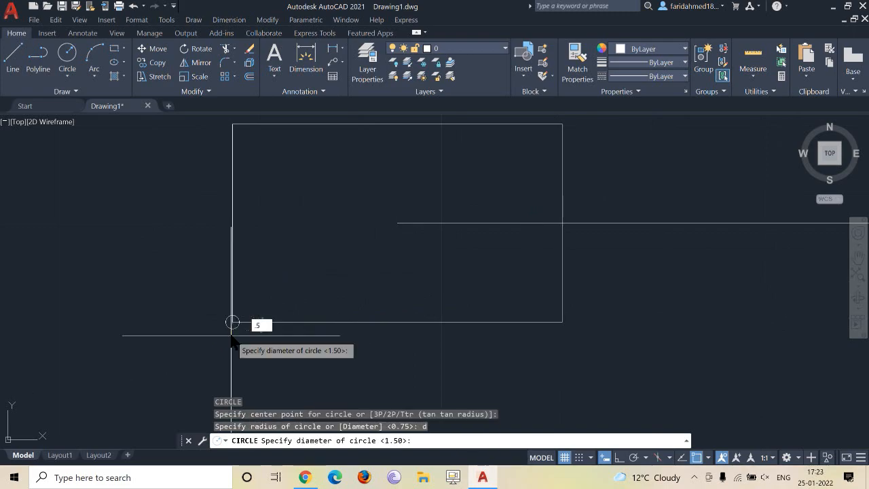
{"action": "key", "text": "Return"}
- Move the small circle from its centre at the rectangle's corner by a relative displacement of 0.5 in X and 0.5 in Y
{"action": "scroll", "coordinate": [258, 332], "scroll_direction": "up", "scroll_amount": 2}
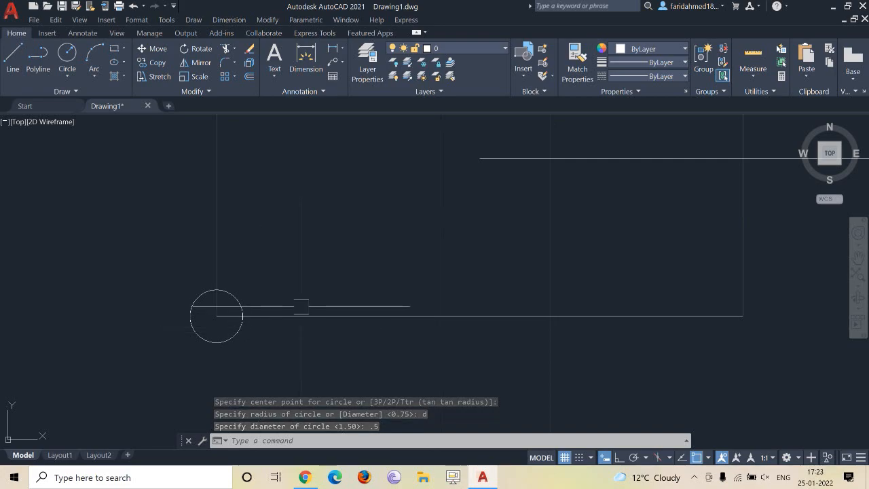
{"action": "type", "text": "m"}
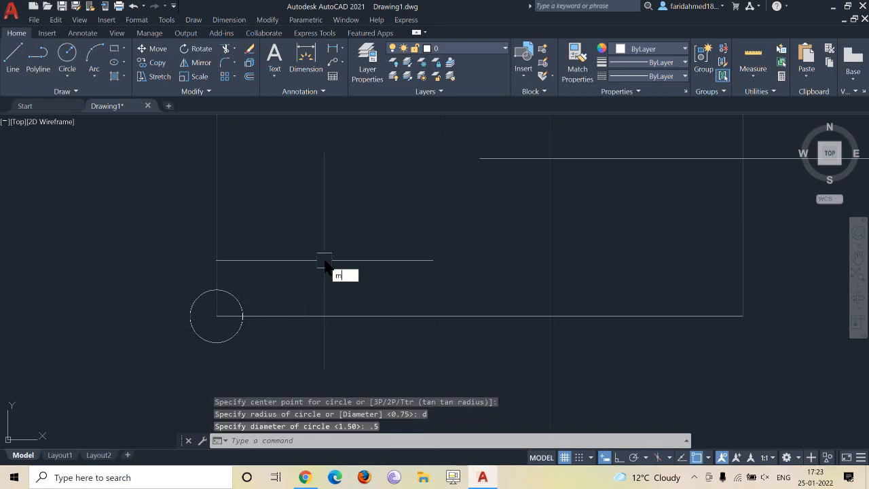
{"action": "key", "text": "Return"}
{"action": "left_click", "coordinate": [235, 294]}
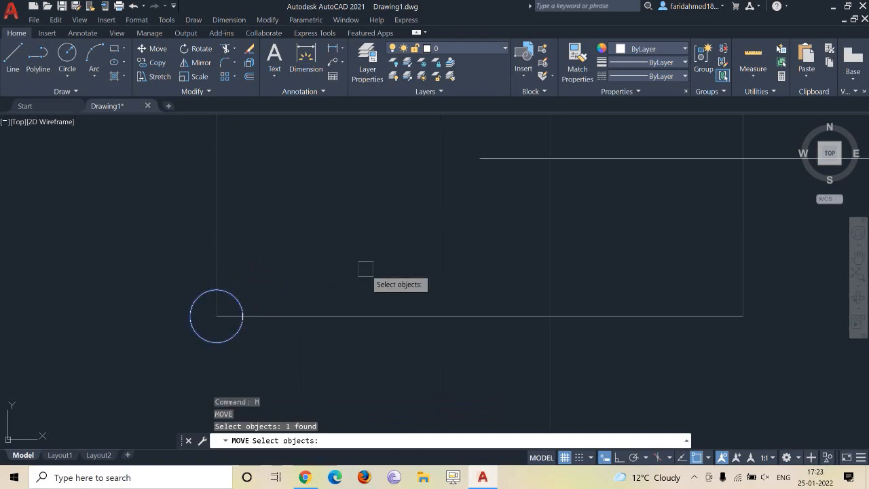
{"action": "key", "text": "Return"}
{"action": "left_click", "coordinate": [216, 315]}
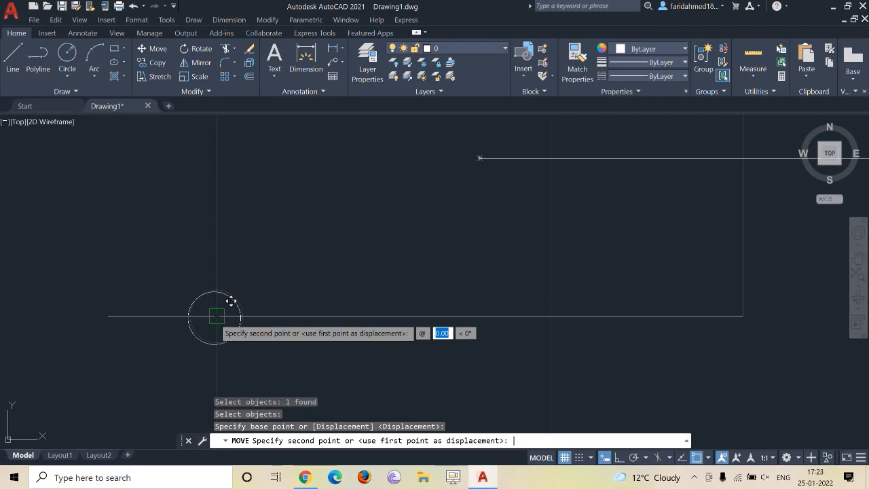
{"action": "type", "text": ".5"}
{"action": "key", "text": "Tab"}
{"action": "type", "text": ".5"}
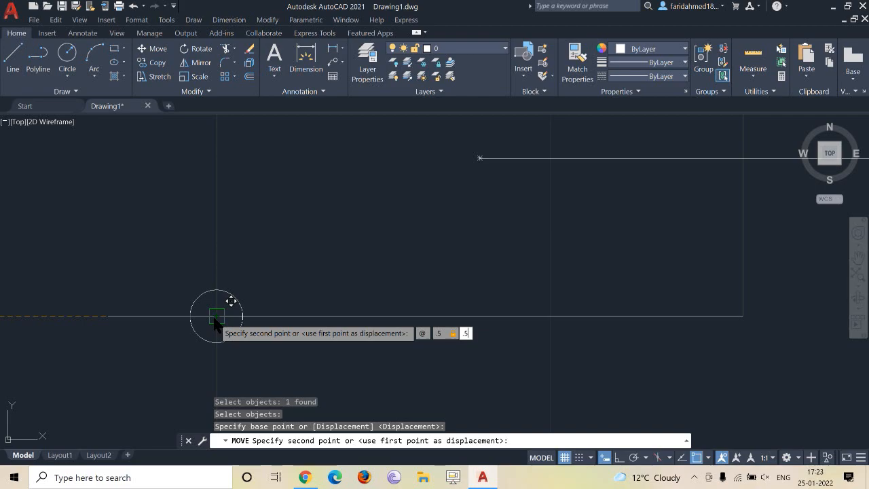
{"action": "key", "text": "Return"}
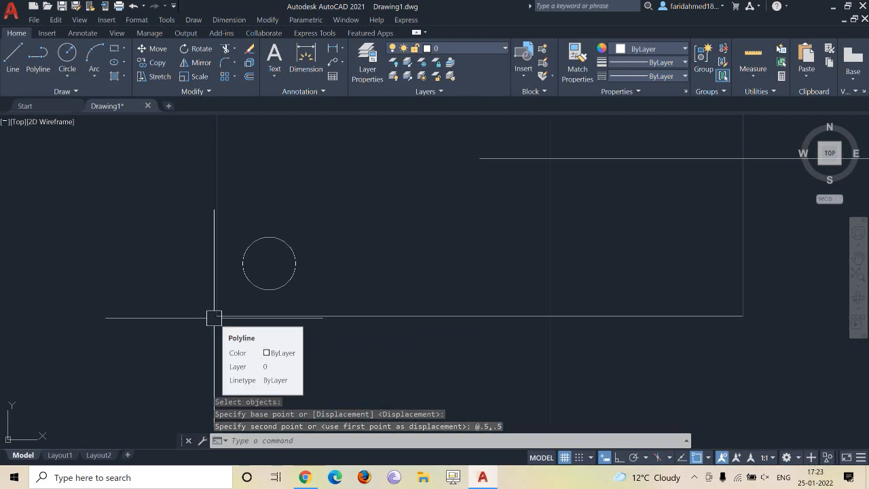
- Measure from the small circle's centre toward the rectangle's left edge with the Distance command
{"action": "type", "text": "dist"}
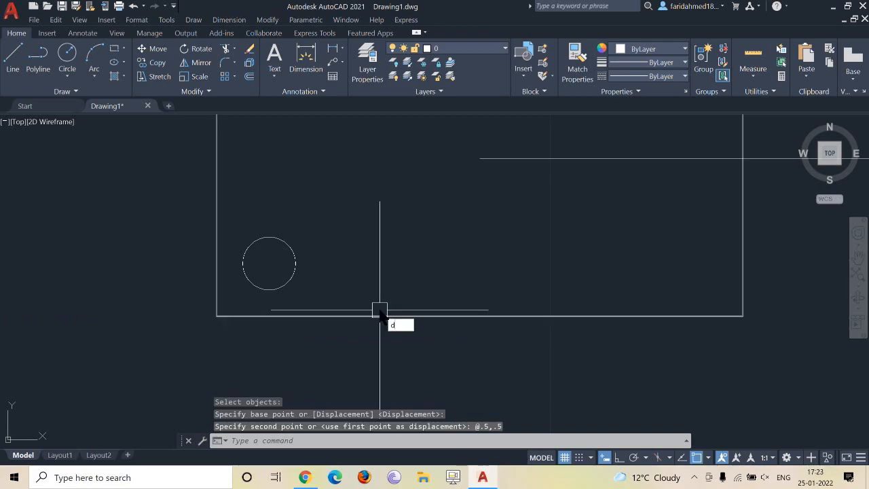
{"action": "key", "text": "Return"}
{"action": "left_click", "coordinate": [269, 264]}
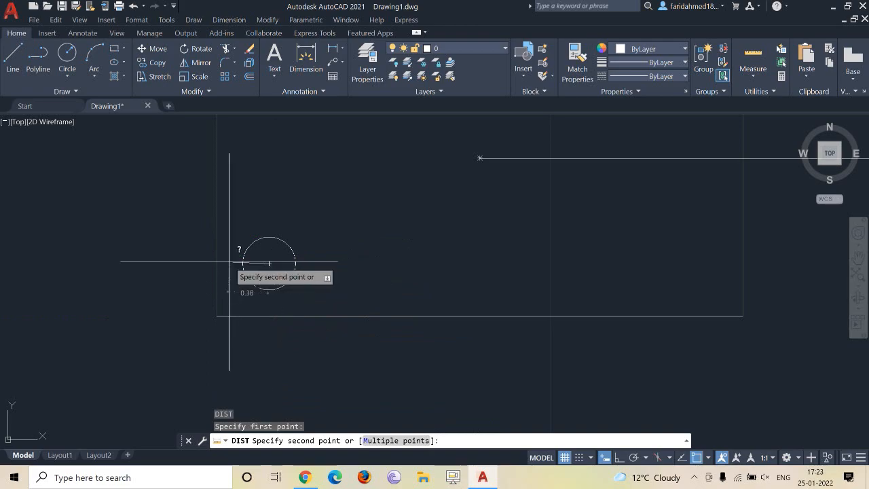
{"action": "key", "text": "Escape"}
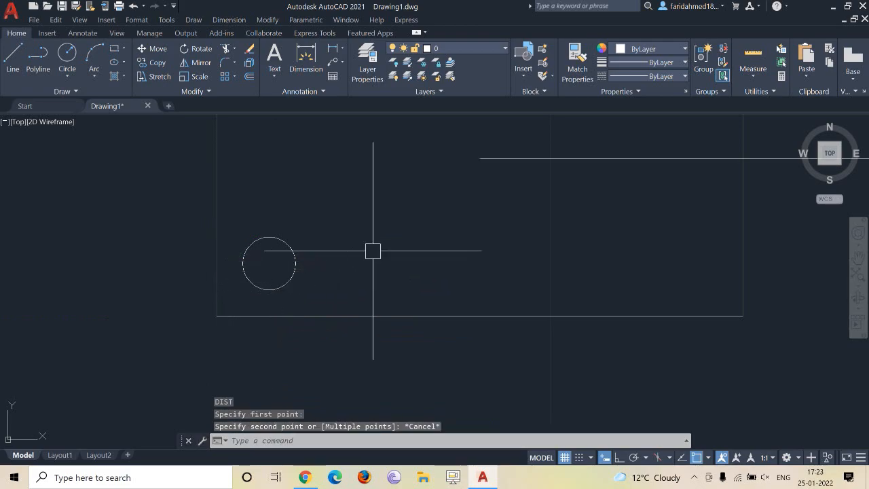
- Draw a thin horizontal rectangle about 4.5 units long above the existing rectangle, offset to the right
{"action": "scroll", "coordinate": [373, 251], "scroll_direction": "down", "scroll_amount": 2}
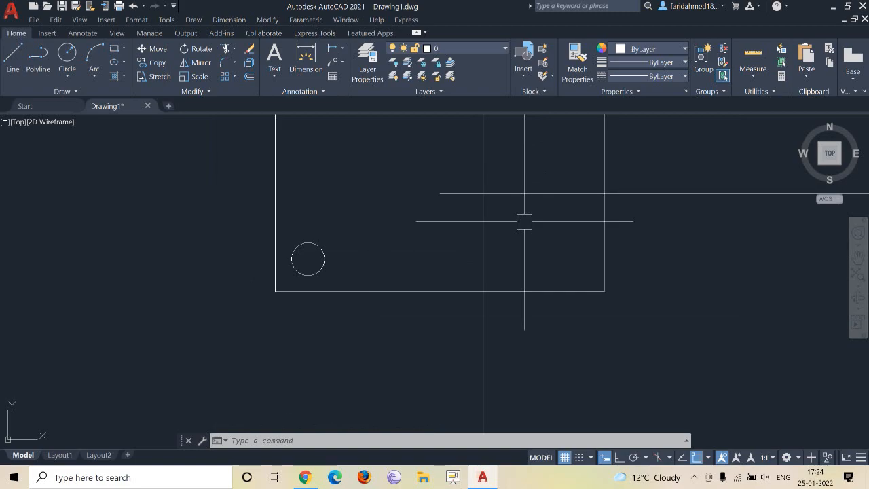
{"action": "scroll", "coordinate": [414, 262], "scroll_direction": "down", "scroll_amount": 4}
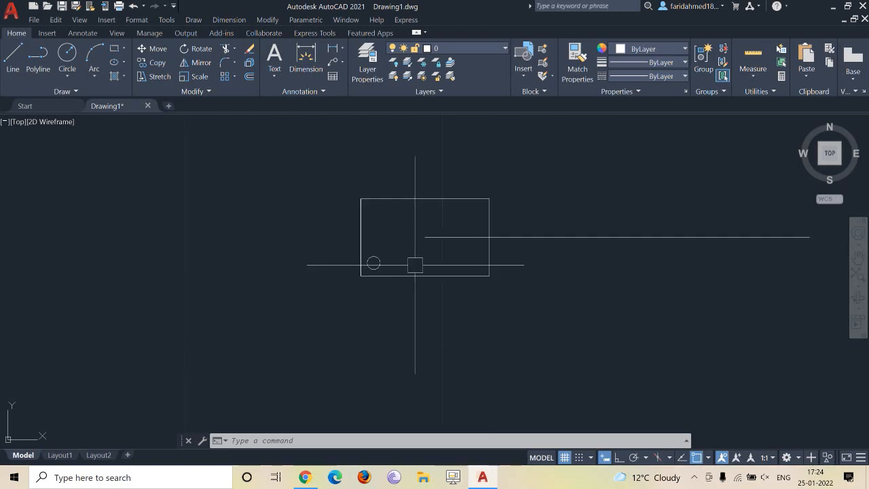
{"action": "middle_click_drag", "start_coordinate": [438, 258], "coordinate": [320, 319]}
{"action": "scroll", "coordinate": [345, 224], "scroll_direction": "up", "scroll_amount": 2}
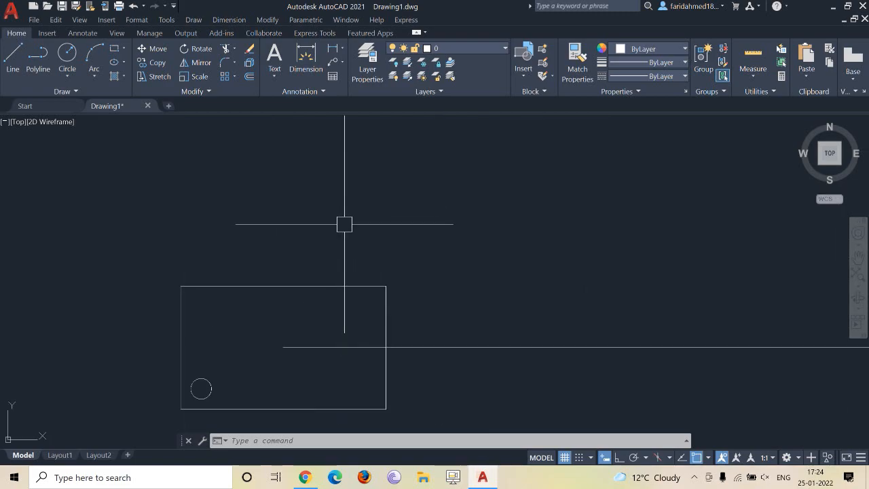
{"action": "type", "text": "rec"}
{"action": "key", "text": "Return"}
{"action": "left_click", "coordinate": [298, 213]}
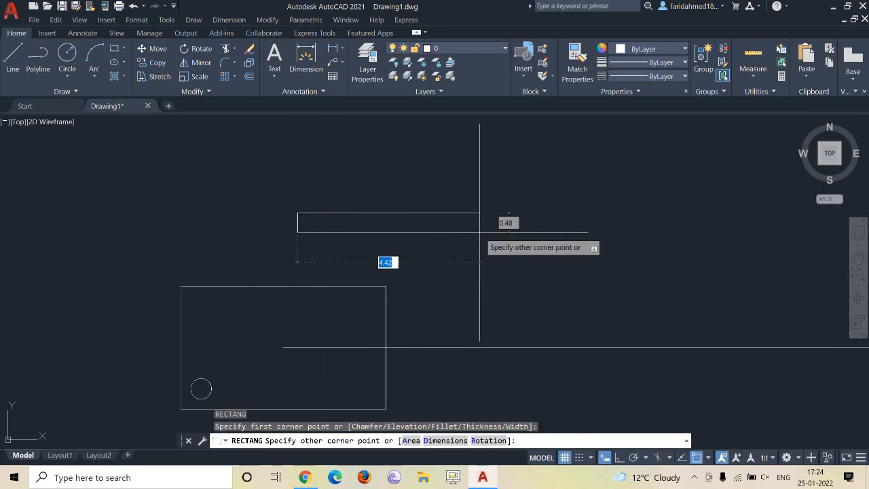
{"action": "left_click", "coordinate": [484, 224]}
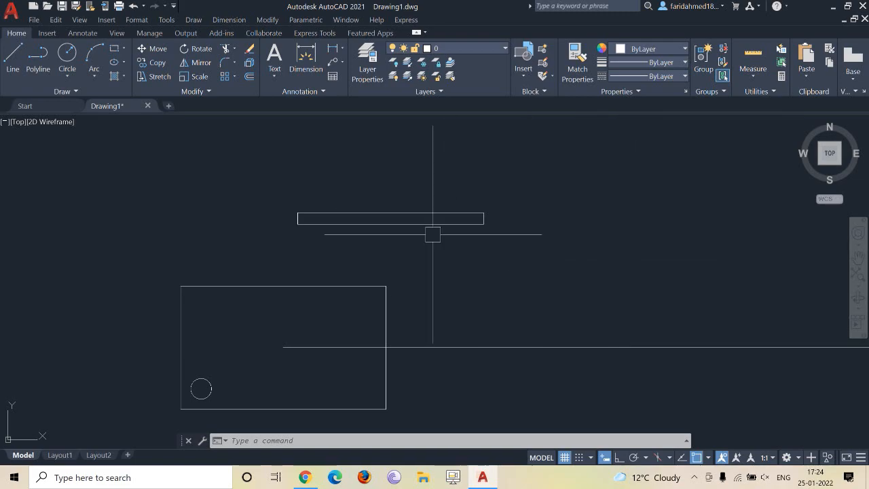
{"action": "scroll", "coordinate": [200, 404], "scroll_direction": "up", "scroll_amount": 4}
{"action": "scroll", "coordinate": [244, 303], "scroll_direction": "down", "scroll_amount": 2}
{"action": "scroll", "coordinate": [341, 356], "scroll_direction": "down", "scroll_amount": 2}
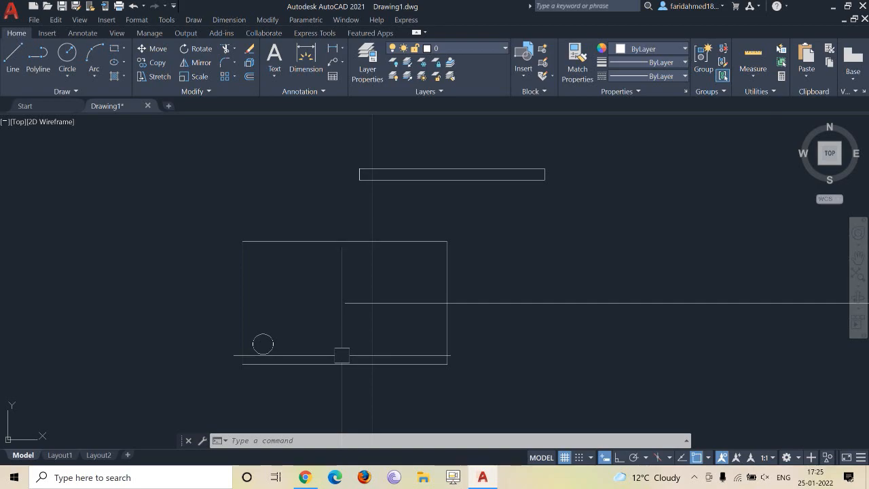
- Move the small circle from its centre to the midpoint of the thin rectangle's top edge
{"action": "scroll", "coordinate": [267, 368], "scroll_direction": "up", "scroll_amount": 4}
{"action": "type", "text": "m"}
{"action": "key", "text": "Return"}
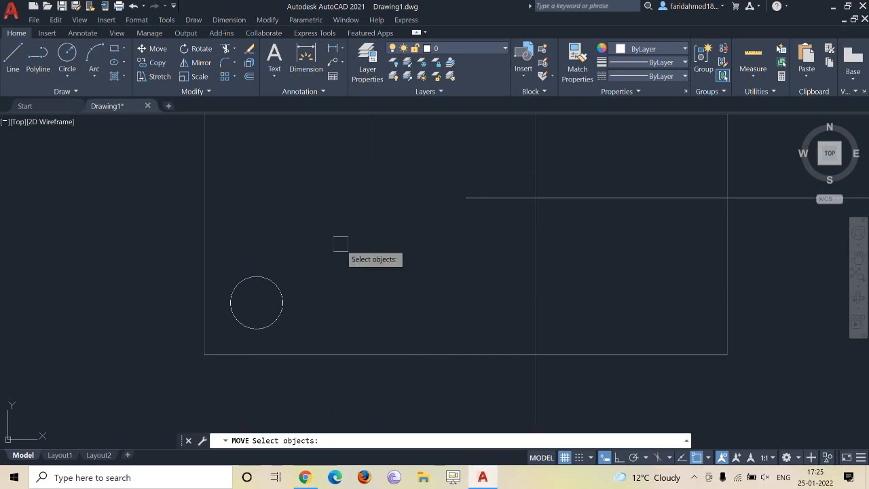
{"action": "left_click", "coordinate": [283, 300]}
{"action": "key", "text": "Return"}
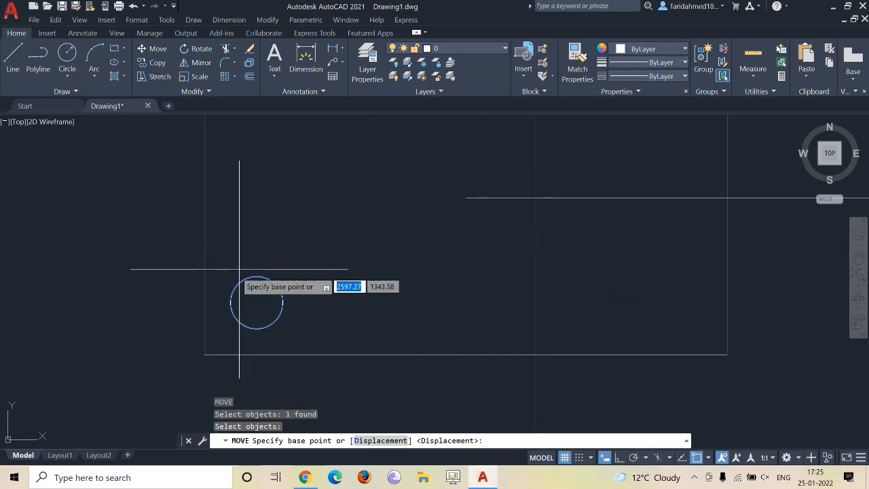
{"action": "left_click", "coordinate": [257, 302]}
{"action": "scroll", "coordinate": [256, 302], "scroll_direction": "down", "scroll_amount": 4}
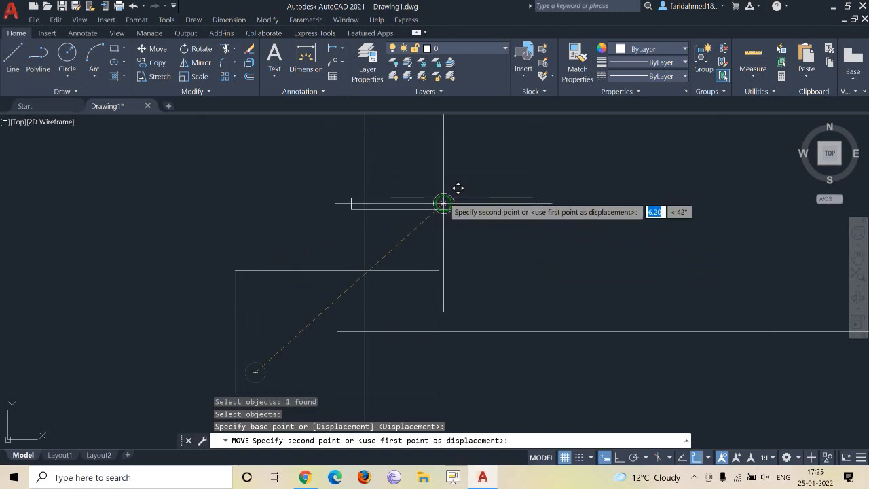
{"action": "scroll", "coordinate": [449, 220], "scroll_direction": "up", "scroll_amount": 4}
{"action": "left_click", "coordinate": [429, 239]}
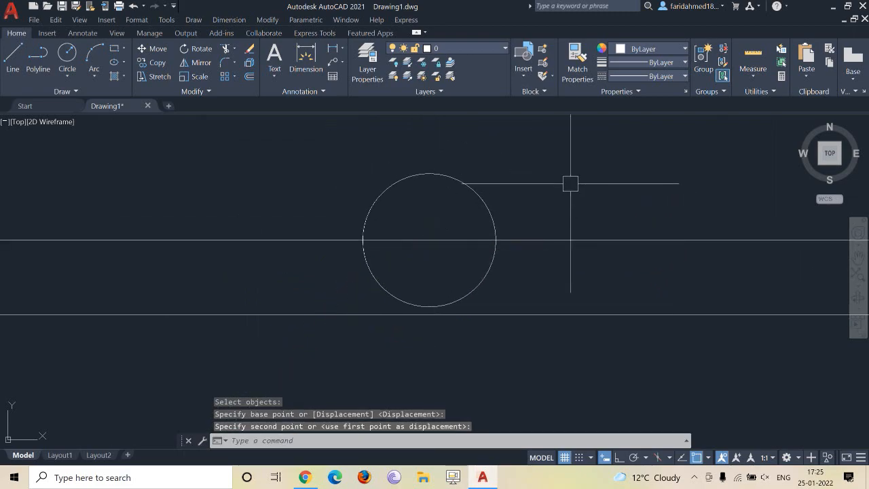
- Move the circle by its bottom quadrant to the midpoint of the thin rectangle's top edge, so it sits on top
{"action": "type", "text": "m"}
{"action": "key", "text": "Return"}
{"action": "left_click", "coordinate": [479, 190]}
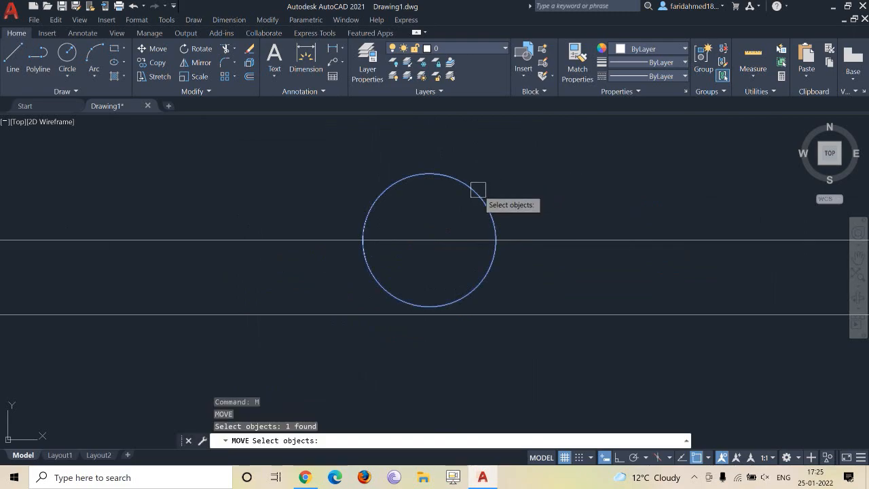
{"action": "key", "text": "Return"}
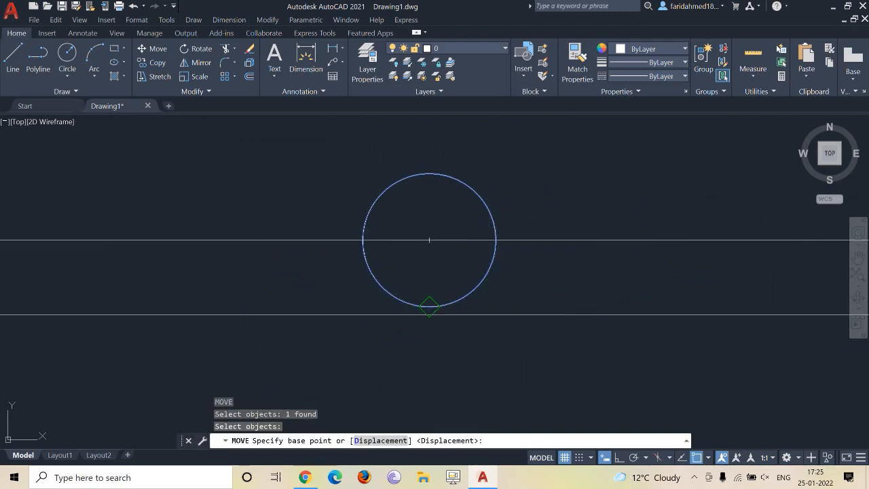
{"action": "left_click", "coordinate": [429, 306]}
{"action": "left_click", "coordinate": [417, 218]}
{"action": "scroll", "coordinate": [499, 245], "scroll_direction": "down", "scroll_amount": 4}
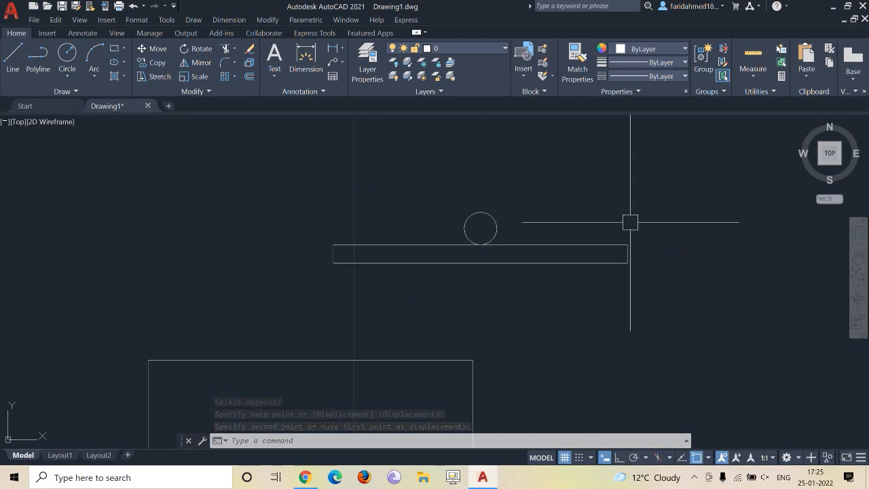
- Undo the last two moves of the small circle
{"action": "key", "text": "ctrl+z"}
{"action": "key", "text": "ctrl+z"}
{"action": "key", "text": "ctrl+z"}
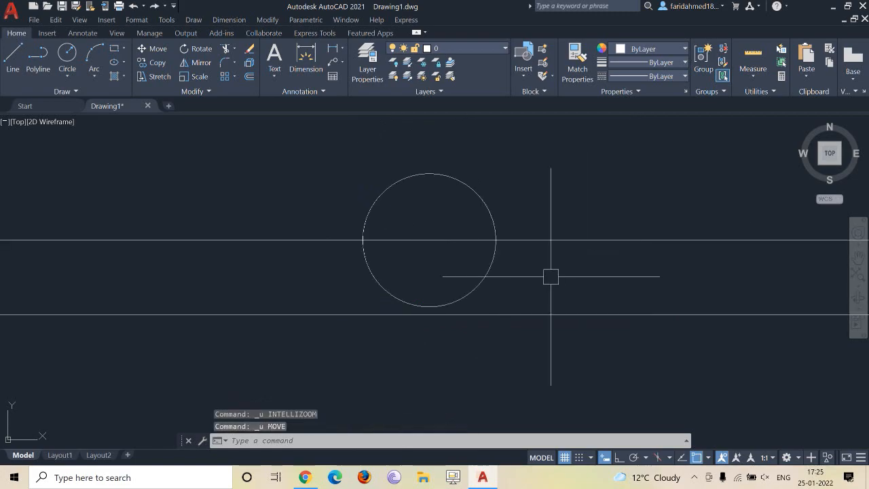
{"action": "scroll", "coordinate": [556, 272], "scroll_direction": "down", "scroll_amount": 3}
{"action": "middle_click_drag", "start_coordinate": [556, 272], "coordinate": [429, 324]}
{"action": "type", "text": "m"}
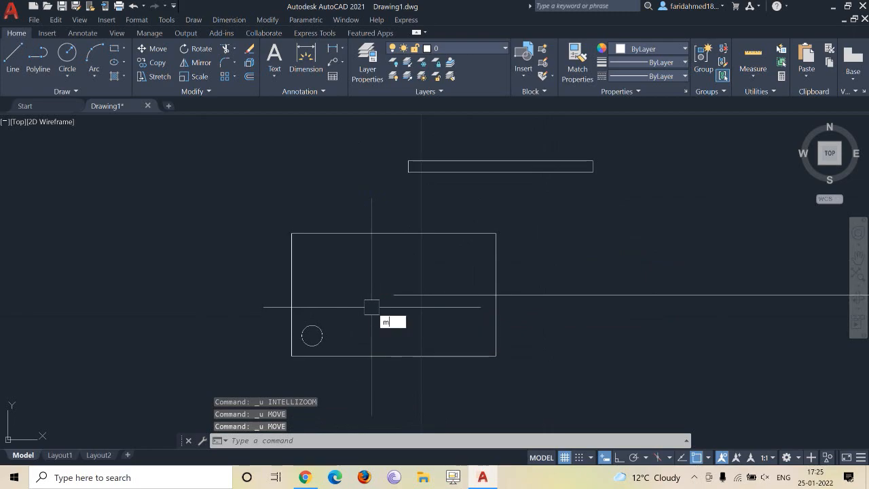
{"action": "key", "text": "Return"}
{"action": "left_click", "coordinate": [314, 327]}
{"action": "key", "text": "Return"}
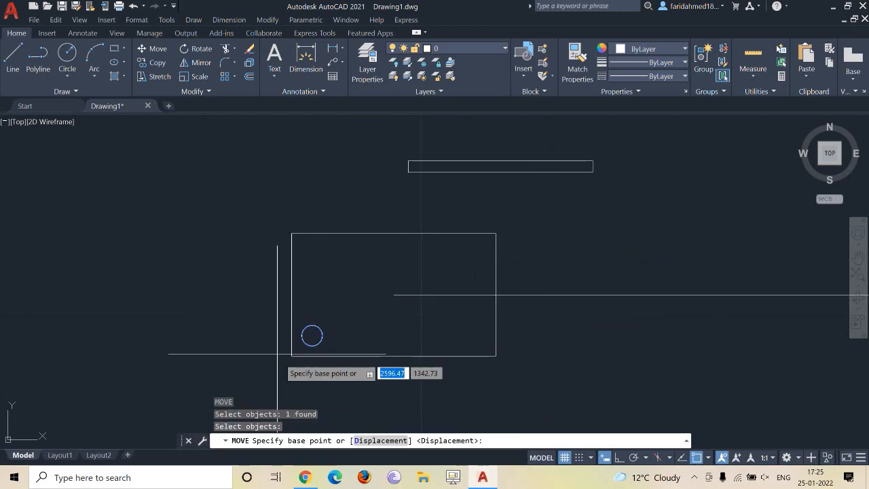
{"action": "left_click", "coordinate": [657, 403]}
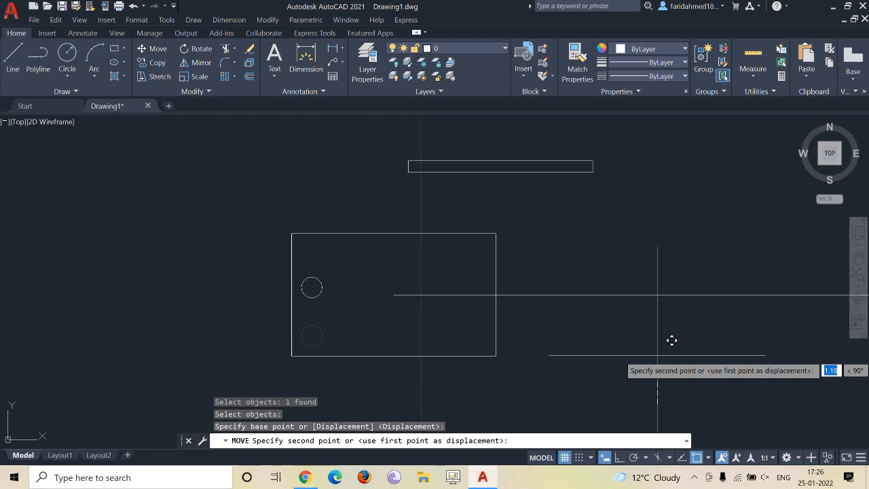
{"action": "key", "text": "Escape"}
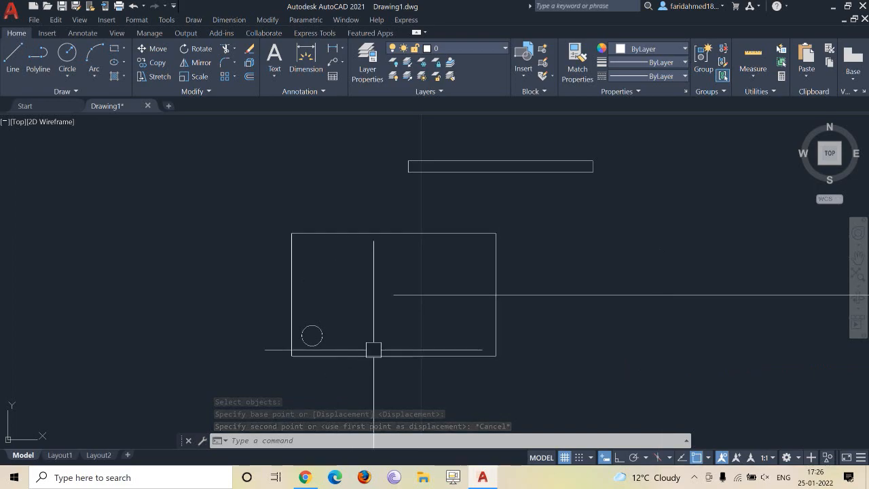
- Move the small circle from its centre onto the thin upper rectangle, slightly right of that rectangle's middle
{"action": "type", "text": "m"}
{"action": "key", "text": "Return"}
{"action": "left_click", "coordinate": [309, 327]}
{"action": "key", "text": "Return"}
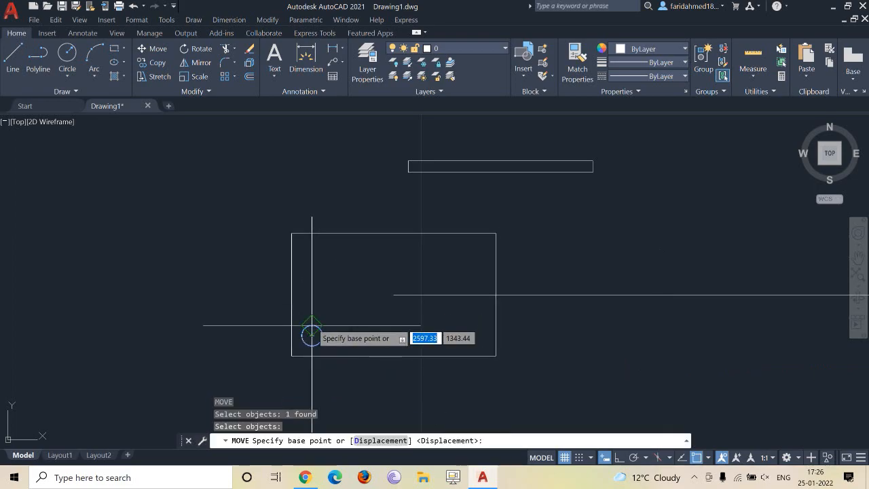
{"action": "left_click", "coordinate": [312, 334]}
{"action": "left_click", "coordinate": [517, 165]}
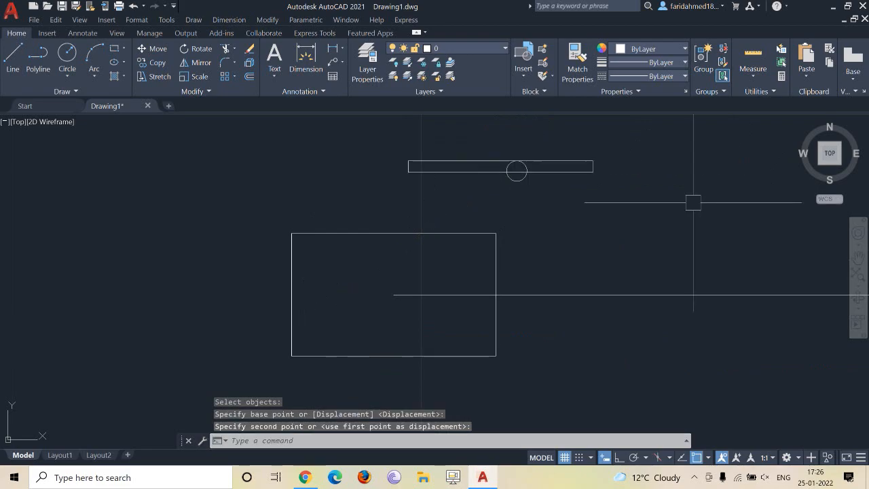
- Draw a circle of radius 3 in the empty area left of the rectangles, with a small concentric circle at its centre
{"action": "scroll", "coordinate": [693, 201], "scroll_direction": "down", "scroll_amount": 2}
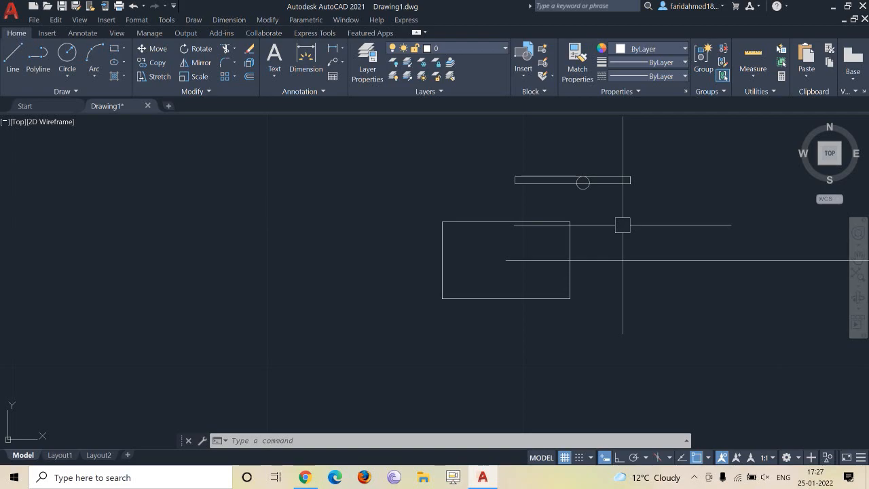
{"action": "middle_click_drag", "start_coordinate": [260, 209], "coordinate": [278, 259]}
{"action": "type", "text": "c"}
{"action": "key", "text": "Return"}
{"action": "left_click", "coordinate": [219, 255]}
{"action": "type", "text": "c"}
{"action": "key", "text": "Return"}
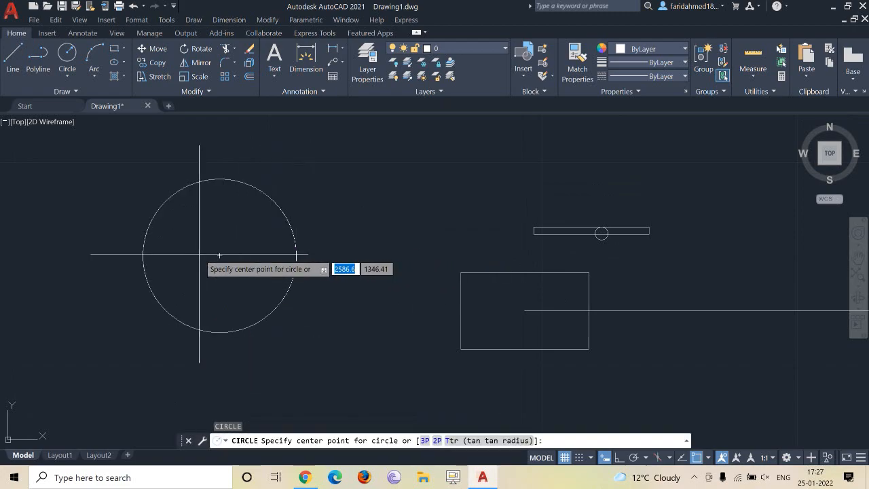
{"action": "left_click", "coordinate": [219, 255]}
{"action": "left_click", "coordinate": [229, 256]}
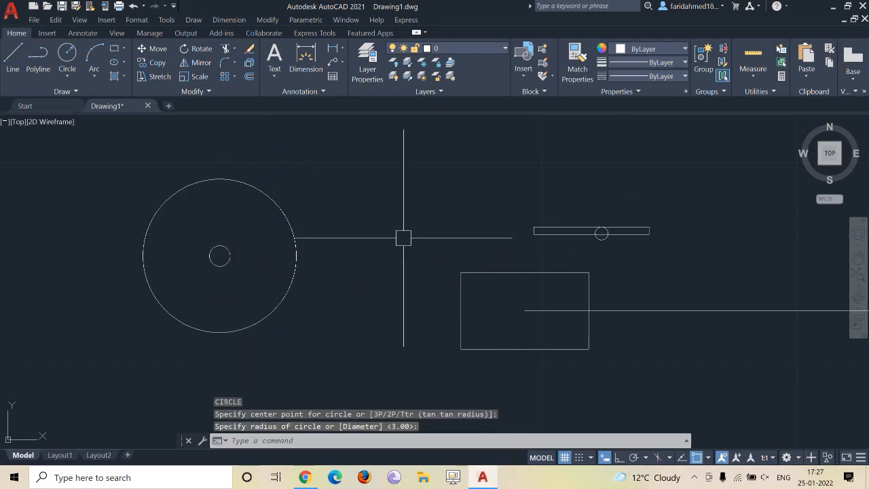
{"action": "type", "text": "l"}
{"action": "key", "text": "Return"}
{"action": "left_click", "coordinate": [219, 255]}
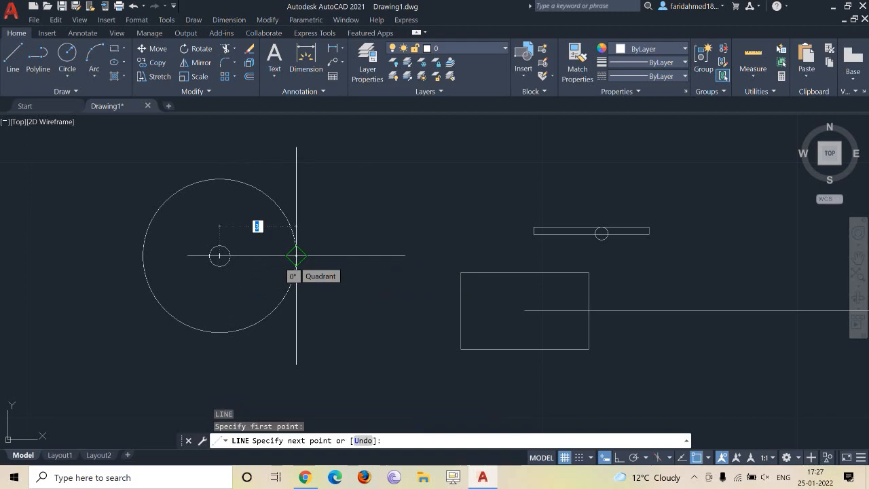
{"action": "key", "text": "Escape"}
{"action": "key", "text": "Escape"}
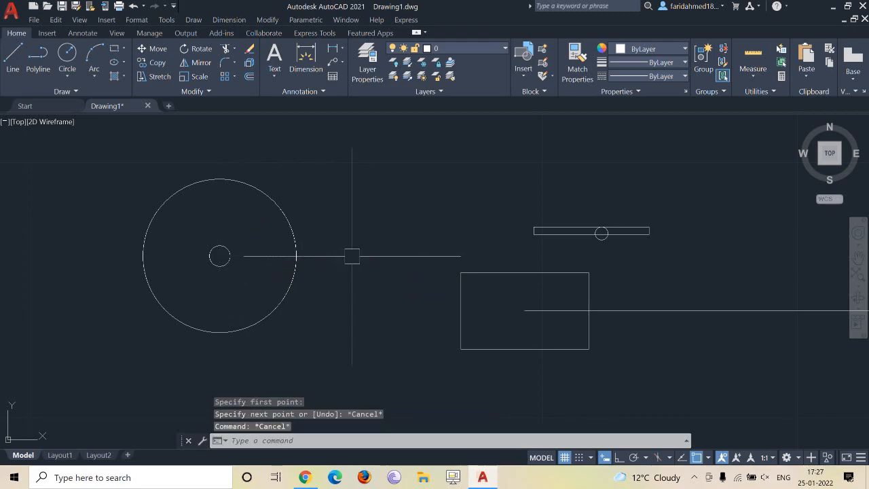
- Copy the small concentric circle from its centre 4 units horizontally to the right
{"action": "scroll", "coordinate": [352, 256], "scroll_direction": "down", "scroll_amount": 2}
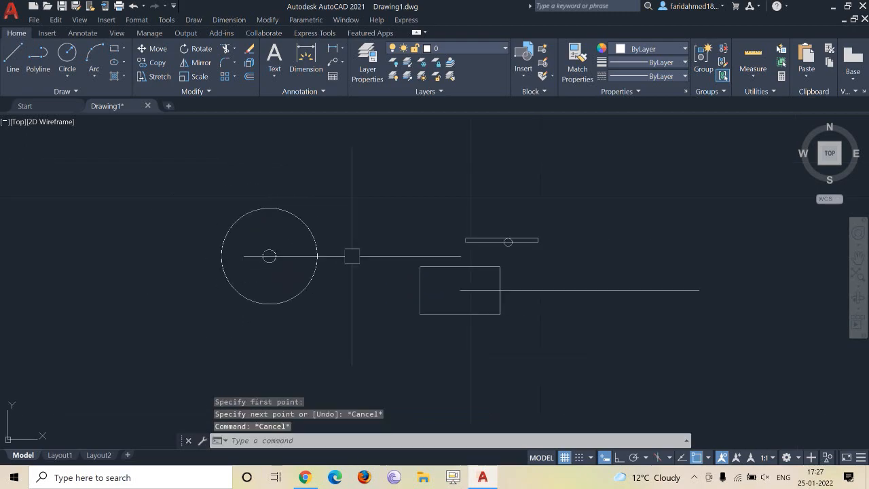
{"action": "scroll", "coordinate": [267, 256], "scroll_direction": "up", "scroll_amount": 3}
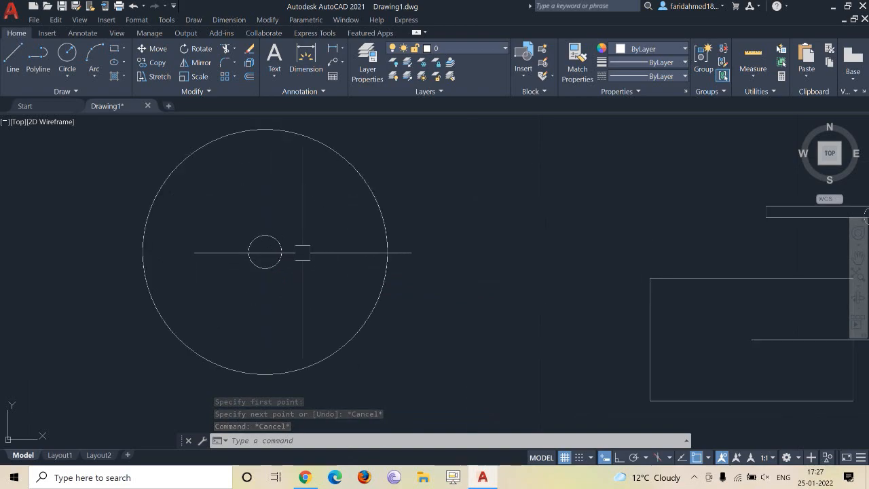
{"action": "type", "text": "co"}
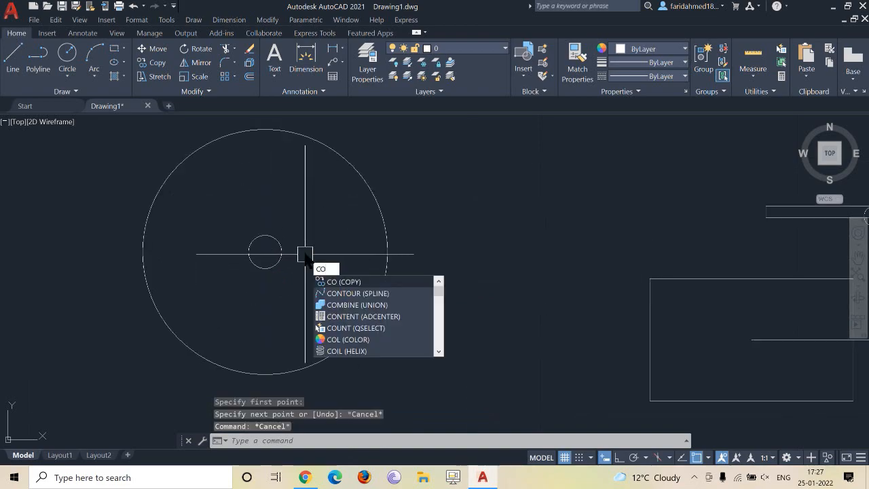
{"action": "key", "text": "Return"}
{"action": "left_click", "coordinate": [317, 214]}
{"action": "left_click", "coordinate": [203, 273]}
{"action": "key", "text": "Return"}
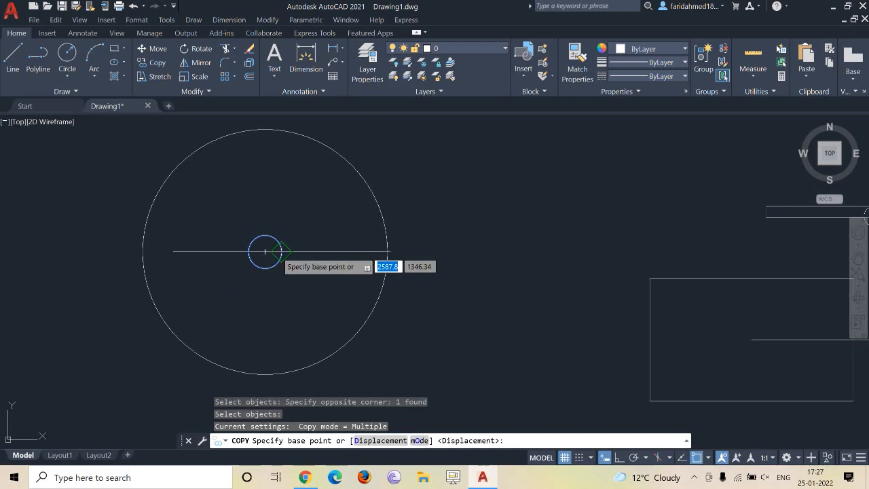
{"action": "left_click", "coordinate": [265, 251]}
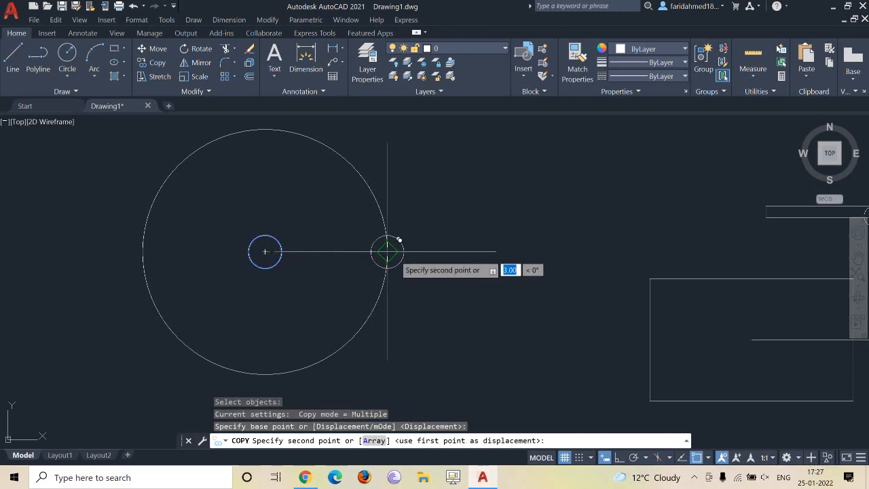
{"action": "type", "text": "4"}
{"action": "key", "text": "Return"}
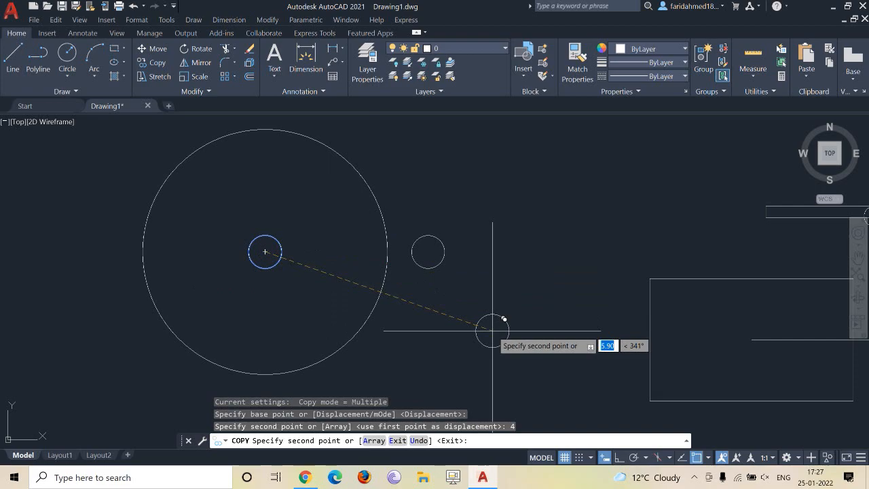
{"action": "key", "text": "Escape"}
{"action": "key", "text": "Escape"}
- Measure the distance between the centres of the small concentric circle and its copy
{"action": "type", "text": "di"}
{"action": "key", "text": "Return"}
{"action": "left_click", "coordinate": [265, 252]}
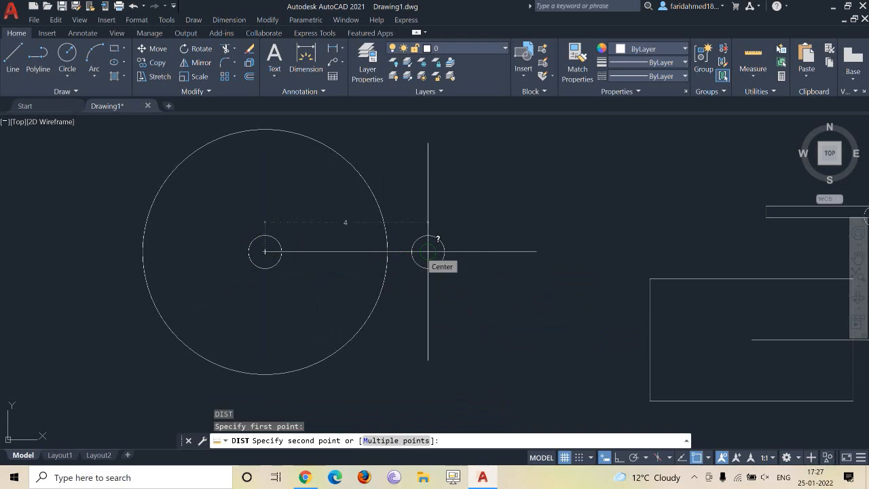
{"action": "key", "text": "Escape"}
- Erase the copied circle to the right of the large circle
{"action": "left_click", "coordinate": [388, 197]}
{"action": "left_click", "coordinate": [461, 289]}
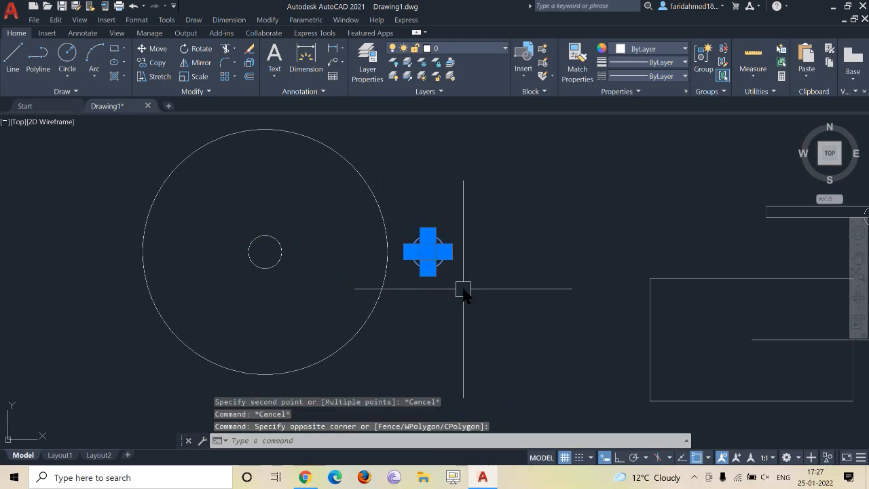
{"action": "type", "text": "e"}
{"action": "key", "text": "Return"}
- Copy the small concentric circle from its centre by a distance of 4 at an angle of 0 degrees
{"action": "scroll", "coordinate": [463, 289], "scroll_direction": "down", "scroll_amount": 2}
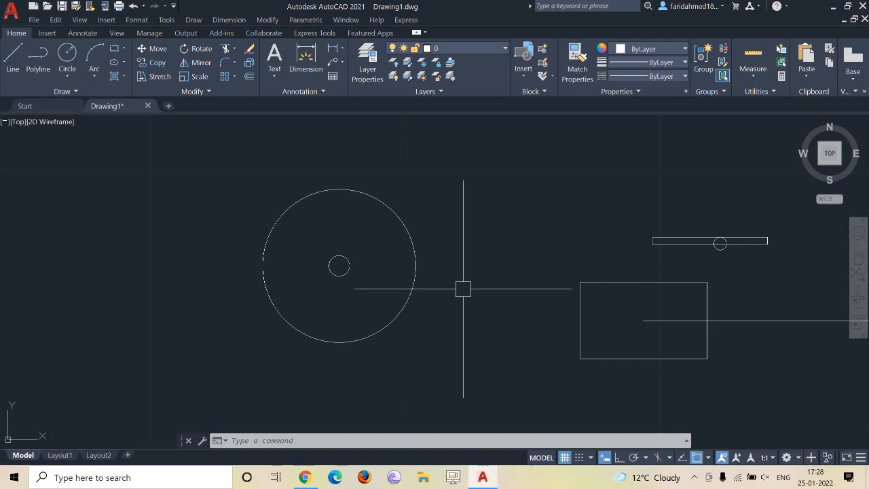
{"action": "type", "text": "co"}
{"action": "key", "text": "Return"}
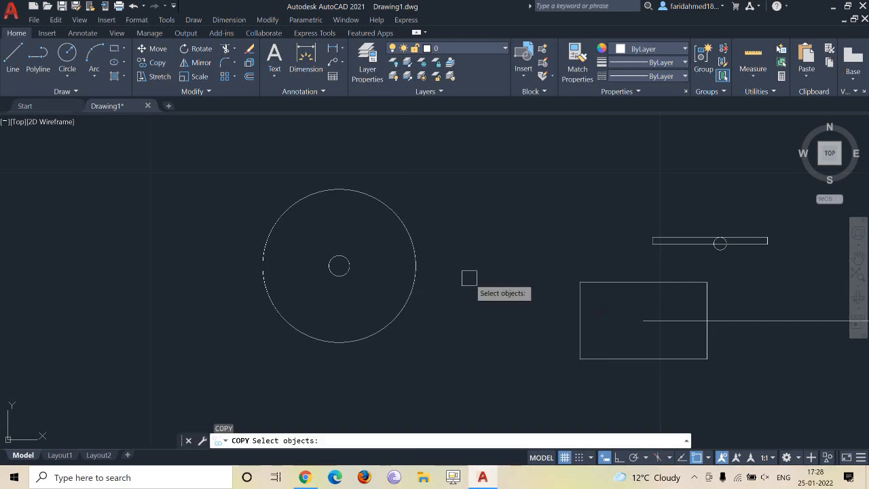
{"action": "left_click", "coordinate": [339, 266]}
{"action": "key", "text": "Return"}
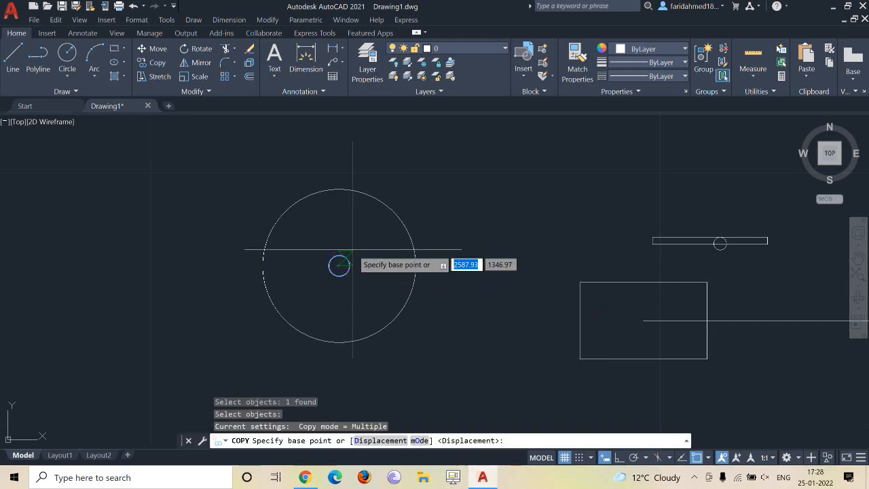
{"action": "left_click", "coordinate": [338, 266]}
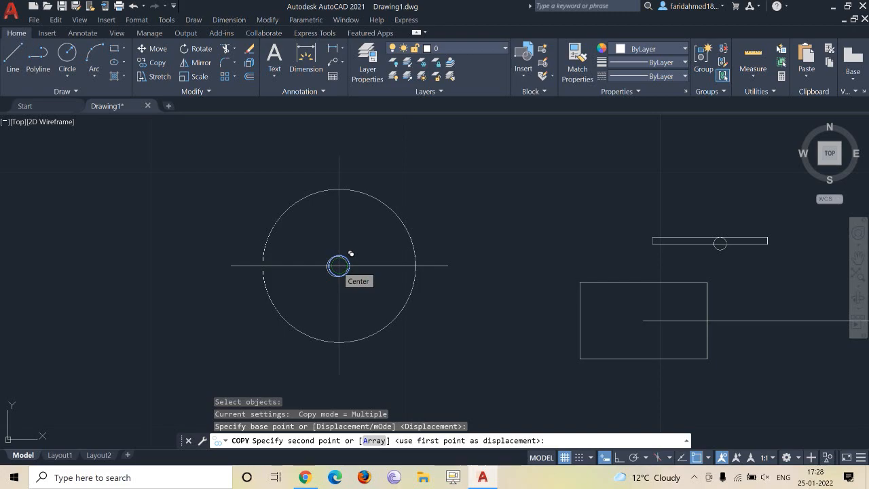
{"action": "type", "text": "4<0"}
{"action": "key", "text": "Return"}
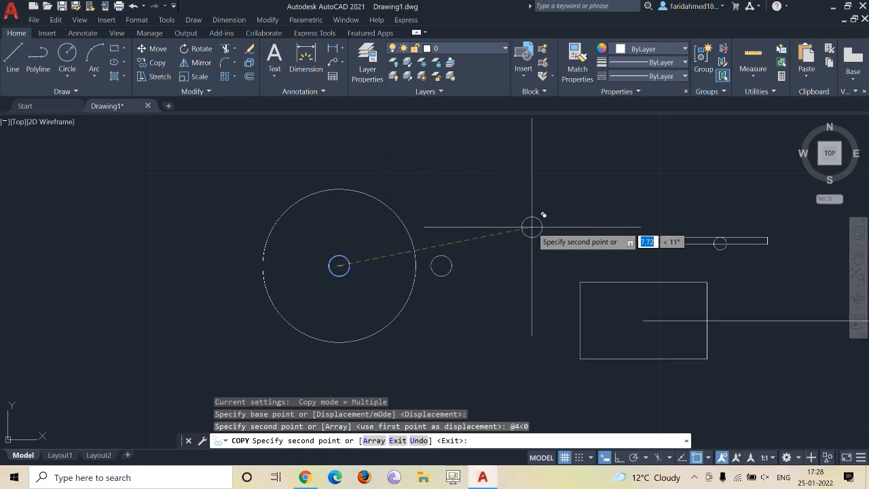
- Place another copy of the small circle at a distance of 4 and an angle of 45 degrees
{"action": "type", "text": "@4"}
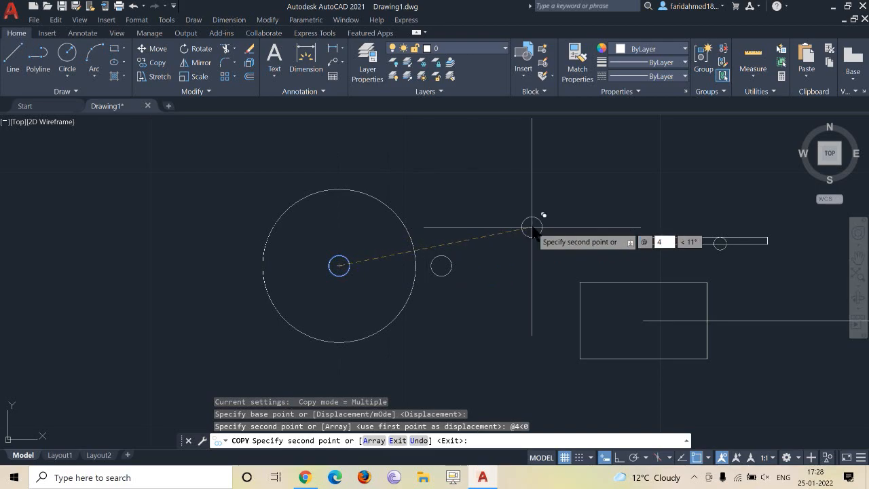
{"action": "key", "text": "Tab"}
{"action": "type", "text": "45"}
{"action": "key", "text": "Return"}
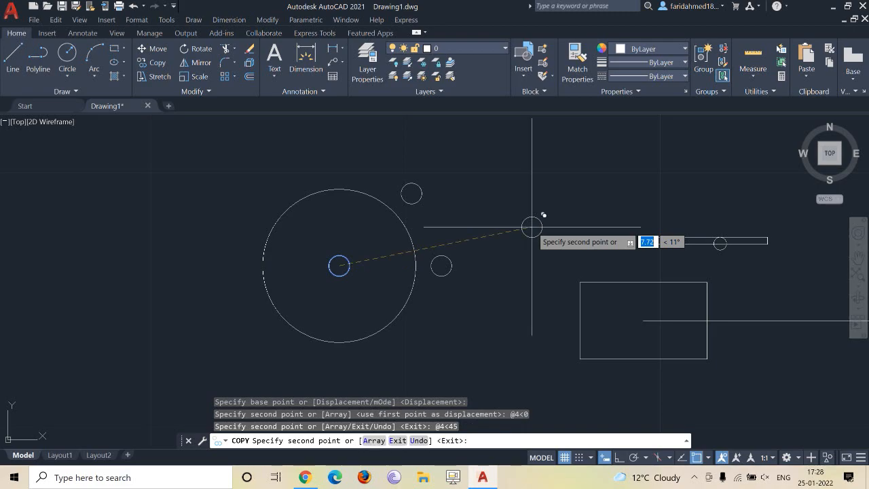
- Place copies of the small centre circle at a distance of 4 at angles of 90 and 134 degrees
{"action": "type", "text": "@4"}
{"action": "key", "text": "Tab"}
{"action": "type", "text": "90"}
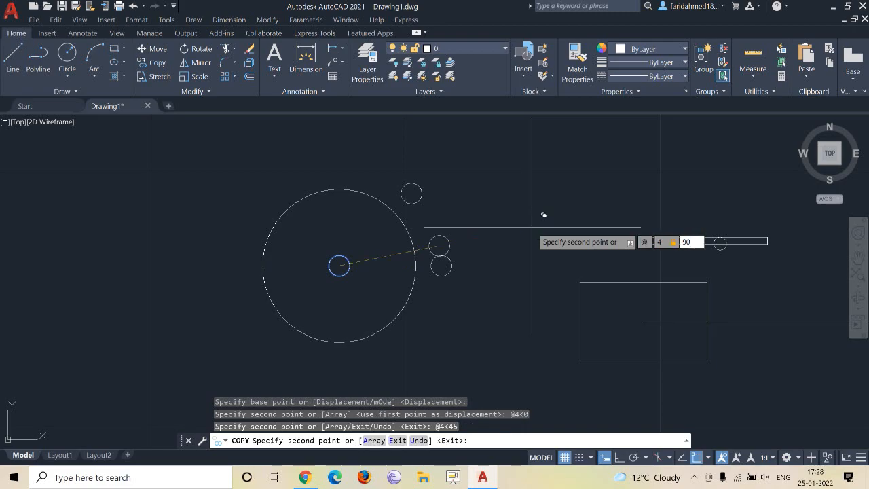
{"action": "key", "text": "Return"}
{"action": "type", "text": "@4"}
{"action": "key", "text": "Tab"}
{"action": "type", "text": "134"}
{"action": "key", "text": "Return"}
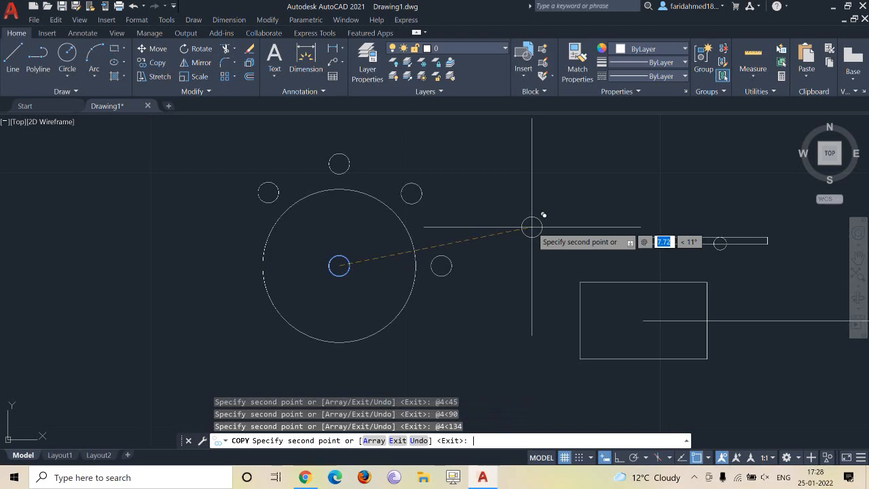
- Place copies of the small centre circle at a distance of 4 at angles of 180 and 225 degrees
{"action": "type", "text": "4"}
{"action": "key", "text": "Tab"}
{"action": "type", "text": "180"}
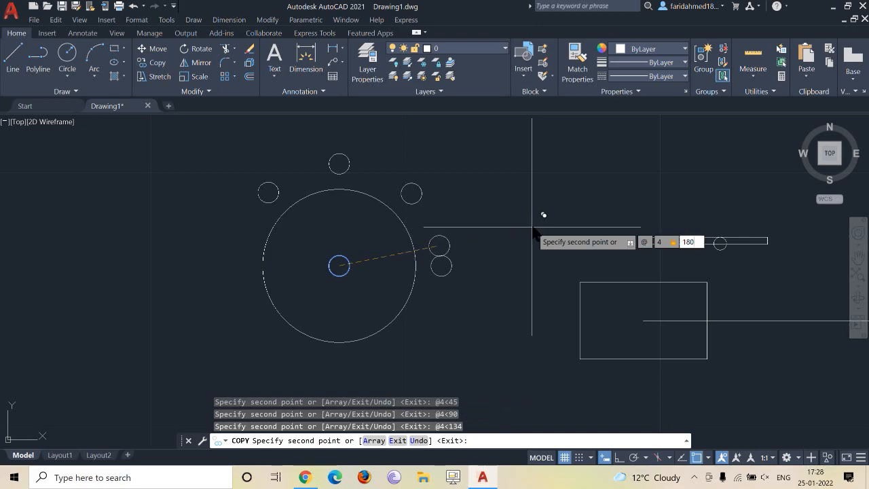
{"action": "key", "text": "Return"}
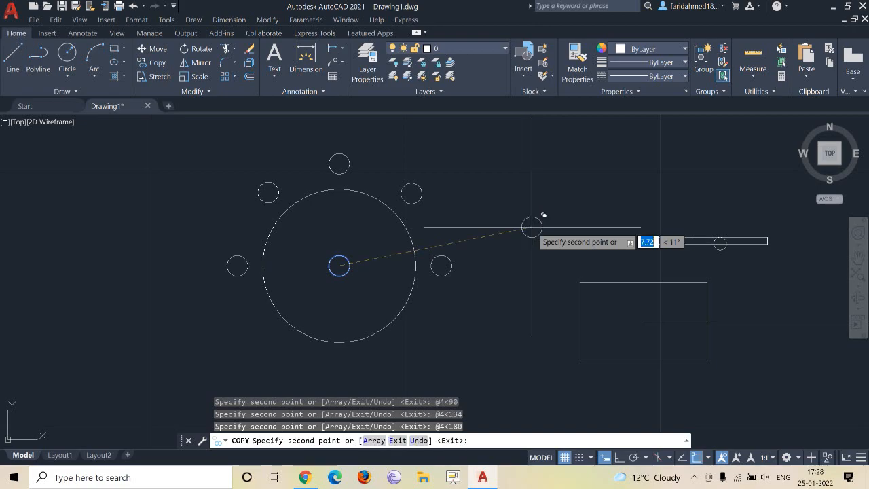
{"action": "type", "text": "@4"}
{"action": "key", "text": "Tab"}
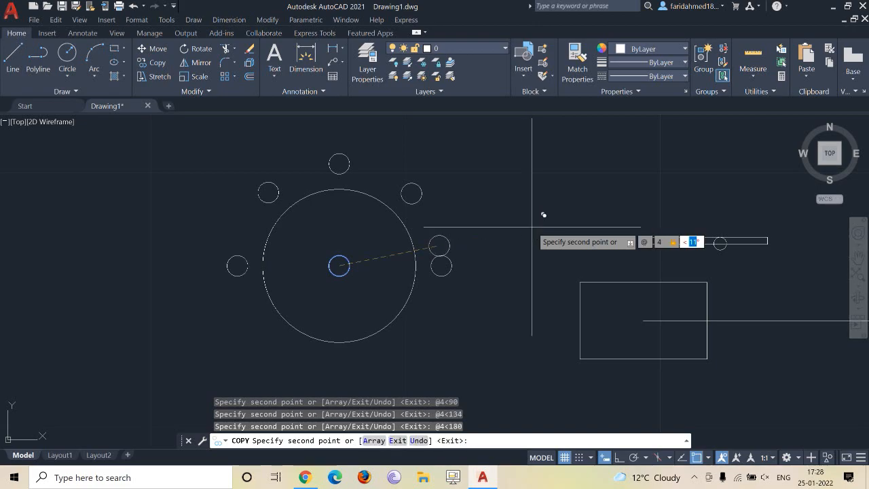
{"action": "type", "text": "235"}
{"action": "key", "text": "BackSpace"}
{"action": "key", "text": "BackSpace"}
{"action": "type", "text": "25"}
{"action": "key", "text": "Return"}
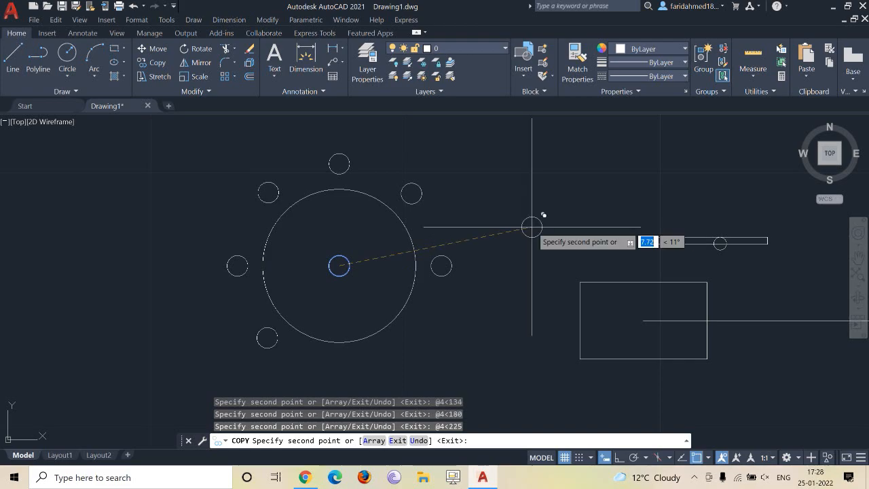
- Place the final copies of the small circle at a distance of 4 at angles of 270 and 314 degrees
{"action": "type", "text": "@4"}
{"action": "key", "text": "Tab"}
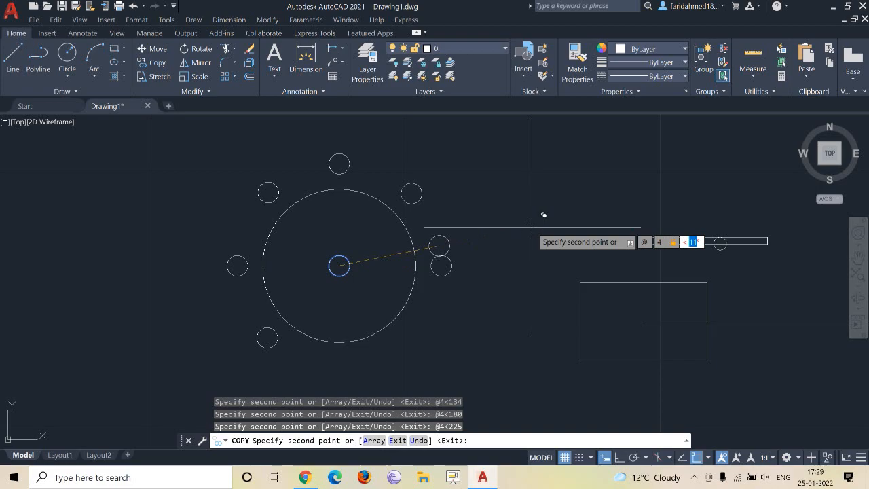
{"action": "type", "text": "270"}
{"action": "key", "text": "Return"}
{"action": "type", "text": "@ 4"}
{"action": "key", "text": "Tab"}
{"action": "type", "text": "314"}
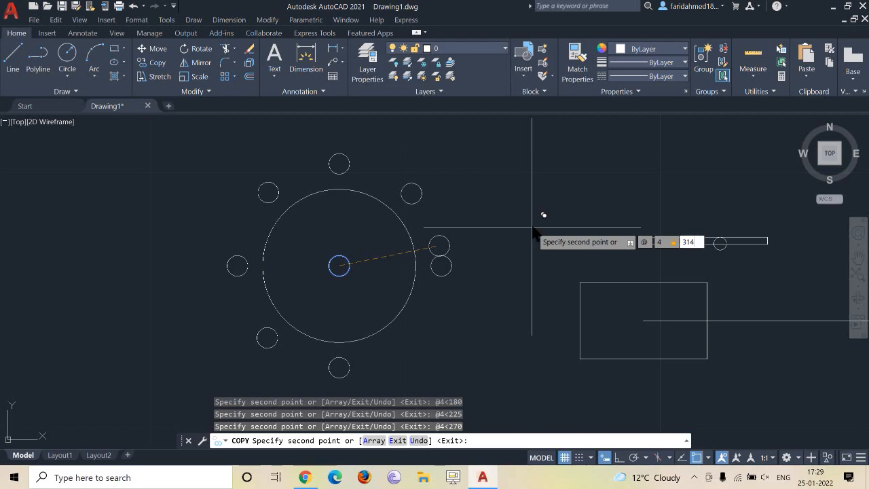
{"action": "key", "text": "Return"}
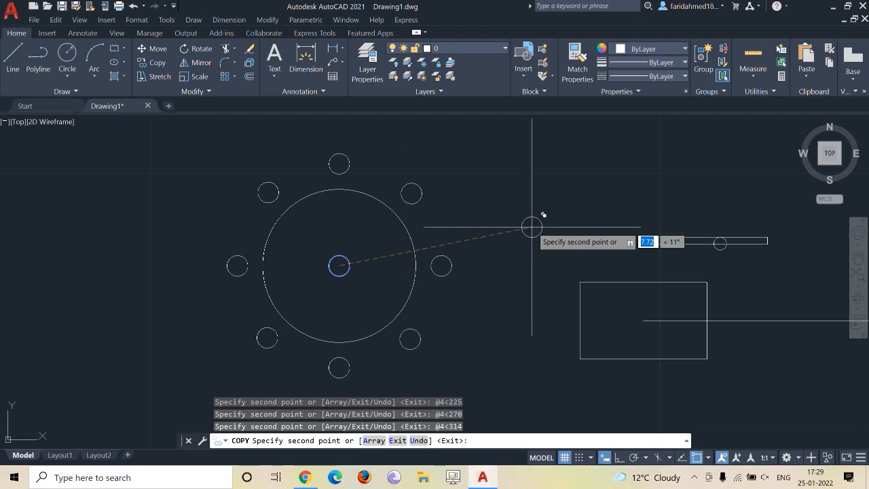
{"action": "key", "text": "Escape"}
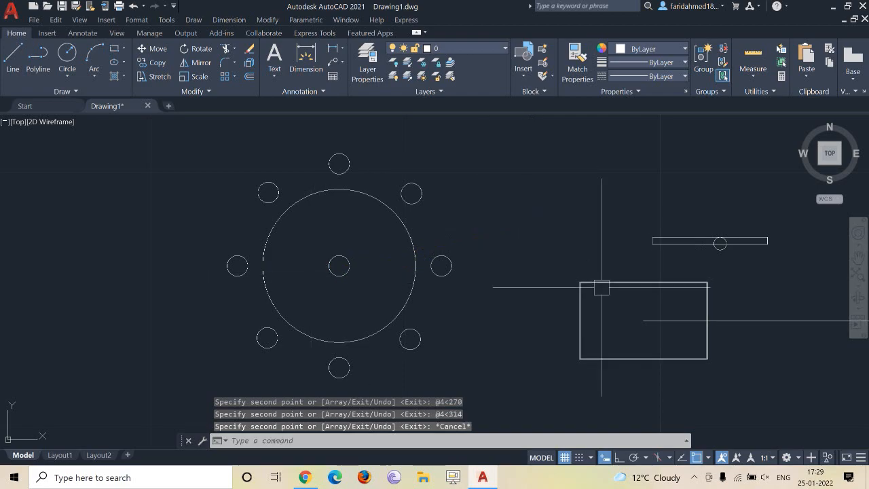
- Erase the rectangles, line and small circle to the right of the circle pattern
{"action": "mouse_move", "coordinate": [601, 288]}
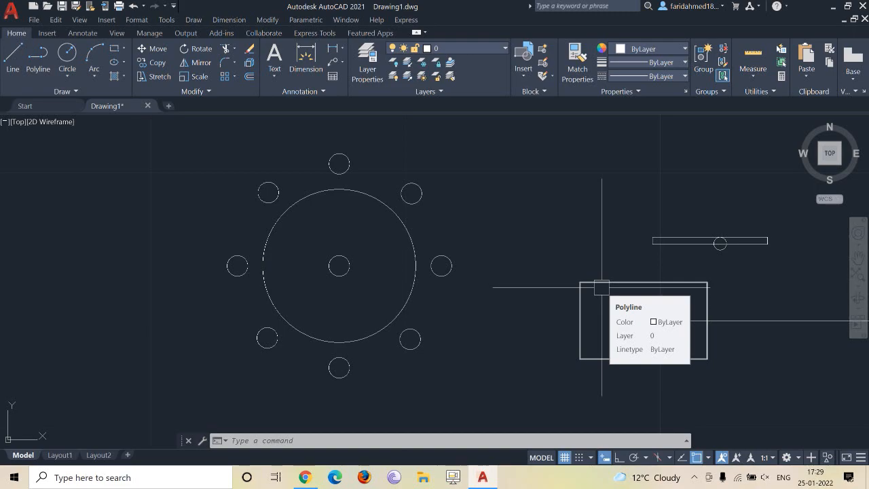
{"action": "middle_click_drag", "start_coordinate": [566, 230], "coordinate": [452, 234]}
{"action": "scroll", "coordinate": [453, 234], "scroll_direction": "down", "scroll_amount": 2}
{"action": "left_click", "coordinate": [442, 186]}
{"action": "left_click", "coordinate": [767, 351]}
{"action": "type", "text": "E"}
{"action": "key", "text": "Return"}
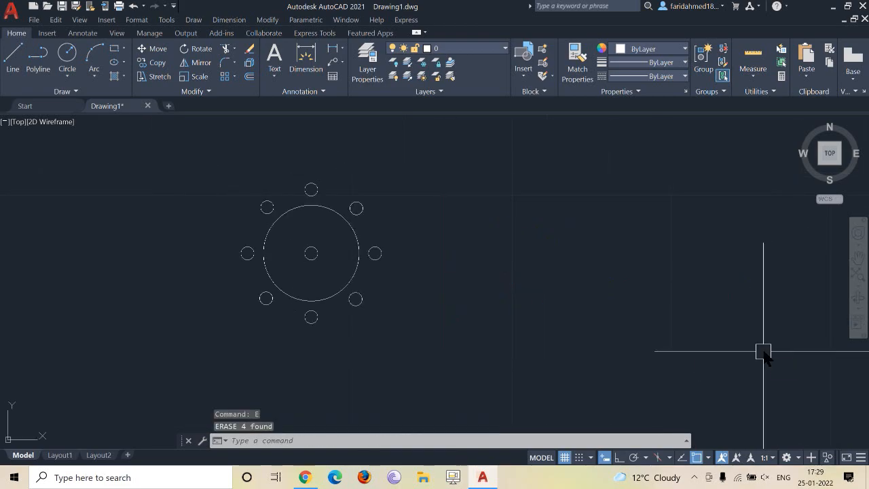
- Draw connected orthogonal lines from the large circle's centre, 20 to the right and 10 upward
{"action": "type", "text": "l"}
{"action": "key", "text": "Return"}
{"action": "scroll", "coordinate": [311, 253], "scroll_direction": "up", "scroll_amount": 2}
{"action": "left_click", "coordinate": [309, 251]}
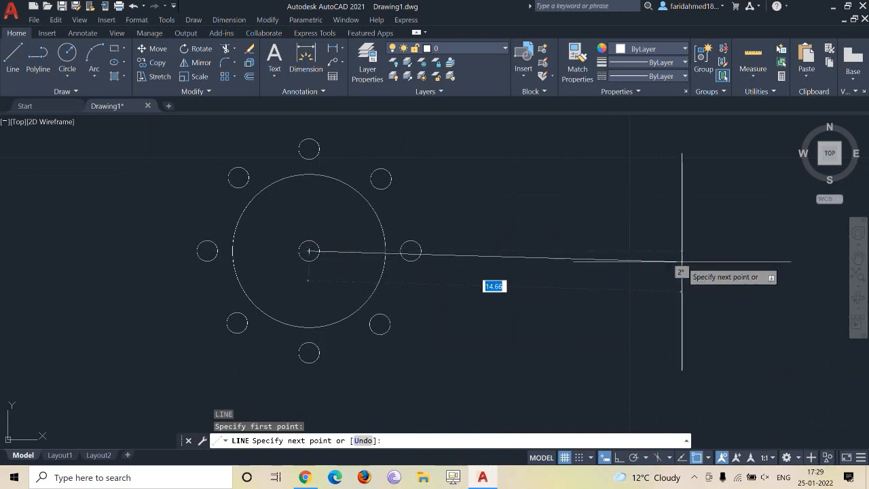
{"action": "type", "text": "20"}
{"action": "key", "text": "Return"}
{"action": "scroll", "coordinate": [466, 302], "scroll_direction": "down", "scroll_amount": 1}
{"action": "middle_click_drag", "start_coordinate": [570, 297], "coordinate": [498, 334]}
{"action": "type", "text": "10"}
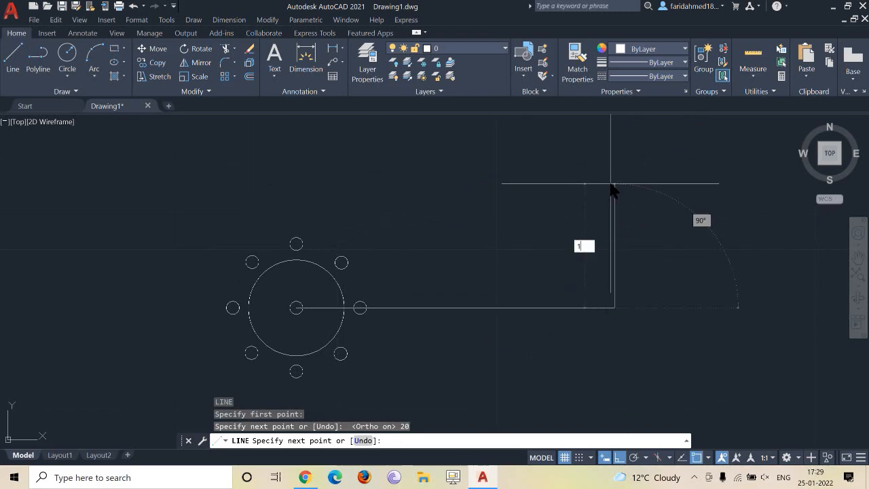
{"action": "key", "text": "Return"}
{"action": "scroll", "coordinate": [582, 198], "scroll_direction": "down", "scroll_amount": 2}
{"action": "key", "text": "Escape"}
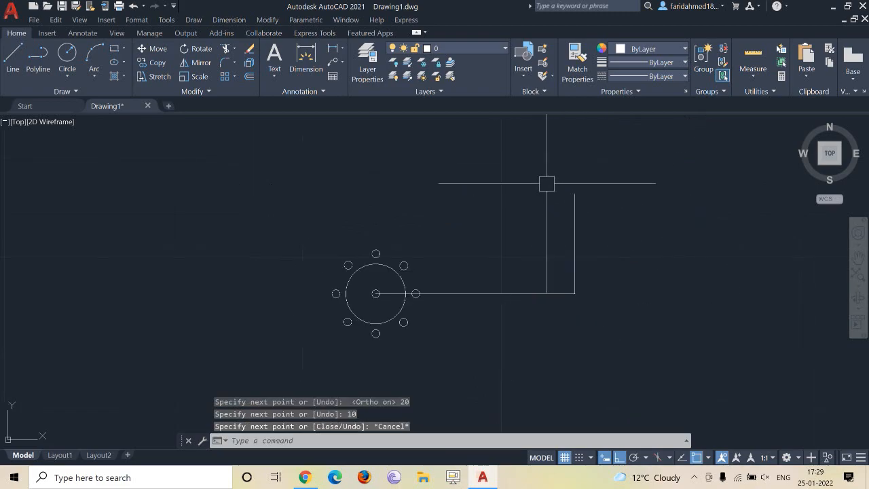
- Copy the small centre circle from its centre by a relative offset of 20,10
{"action": "scroll", "coordinate": [470, 246], "scroll_direction": "up", "scroll_amount": 2}
{"action": "type", "text": "co"}
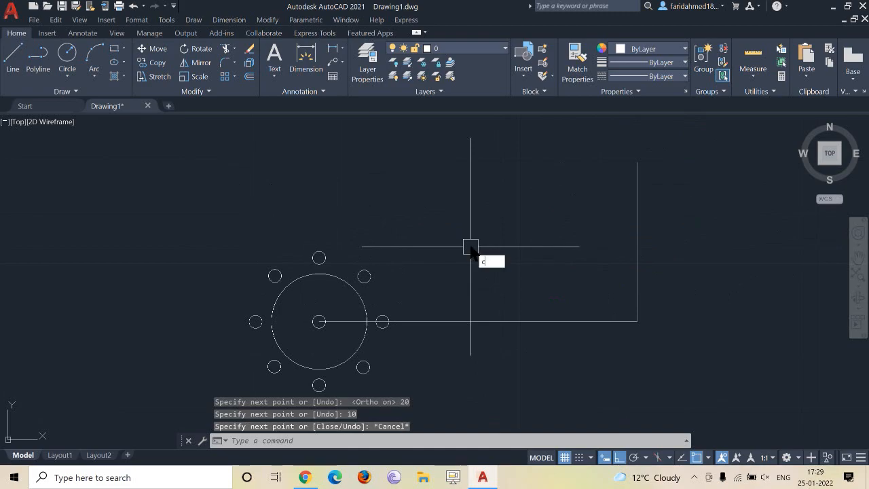
{"action": "key", "text": "Return"}
{"action": "scroll", "coordinate": [325, 308], "scroll_direction": "up", "scroll_amount": 3}
{"action": "left_click", "coordinate": [306, 306]}
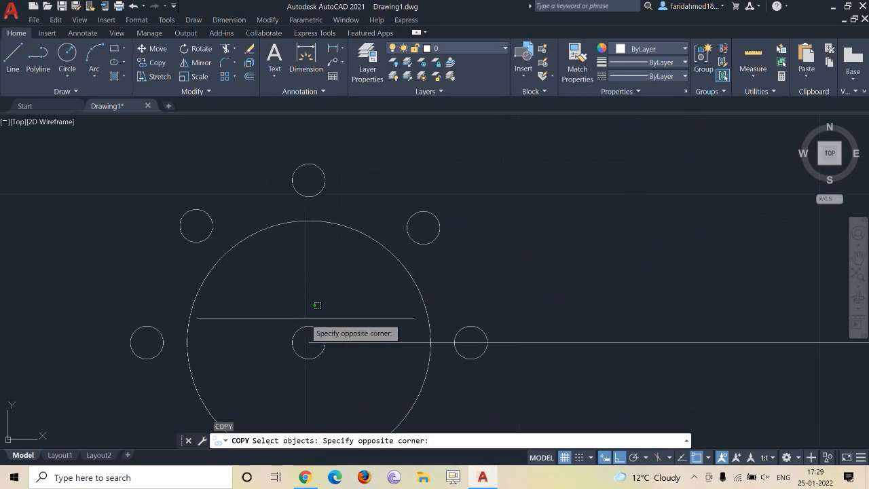
{"action": "left_click", "coordinate": [281, 353]}
{"action": "key", "text": "Return"}
{"action": "left_click", "coordinate": [309, 343]}
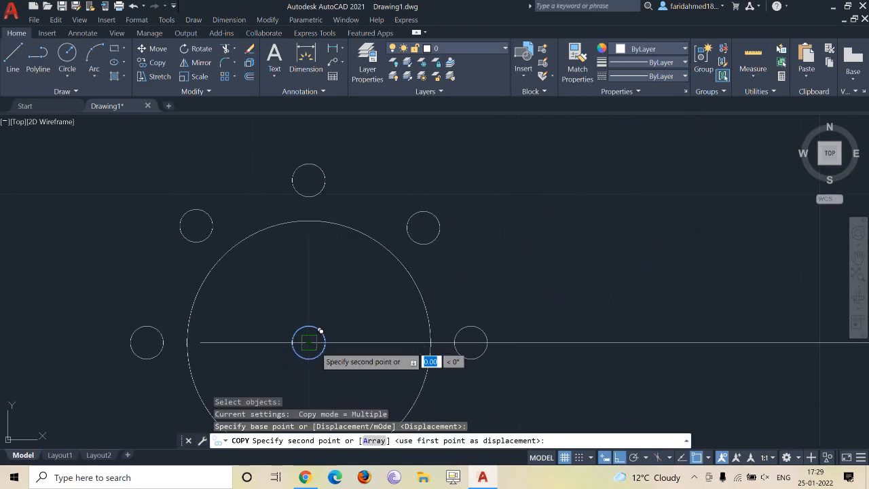
{"action": "type", "text": "20"}
{"action": "type", "text": "10"}
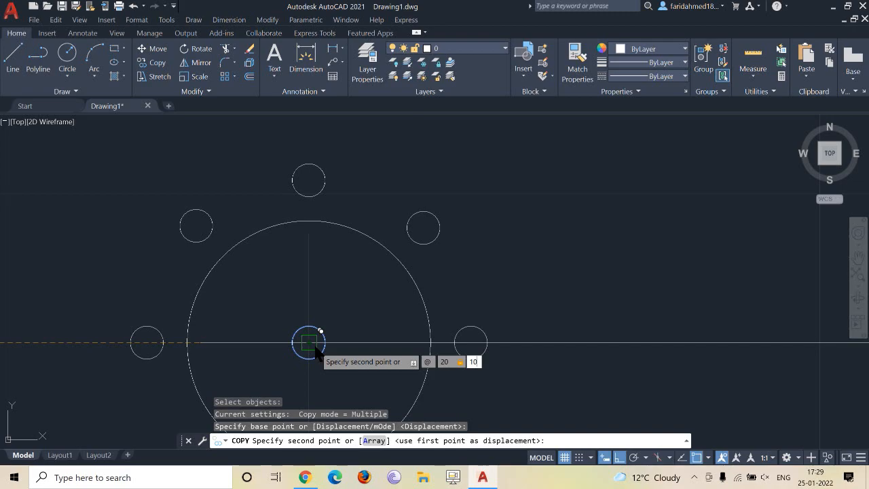
{"action": "key", "text": "Return"}
{"action": "key", "text": "Escape"}
- Erase the horizontal and vertical guide lines between the centre circle and its offset copy
{"action": "scroll", "coordinate": [319, 332], "scroll_direction": "down", "scroll_amount": 4}
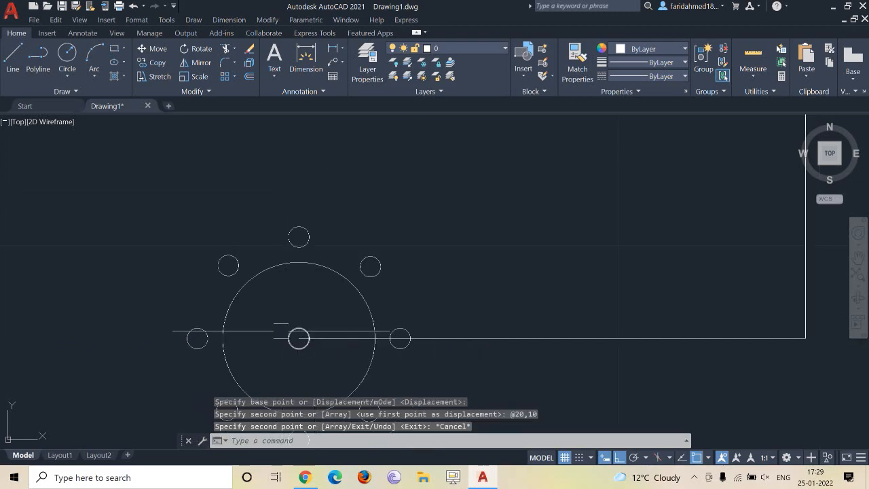
{"action": "middle_click_drag", "start_coordinate": [538, 302], "coordinate": [495, 304]}
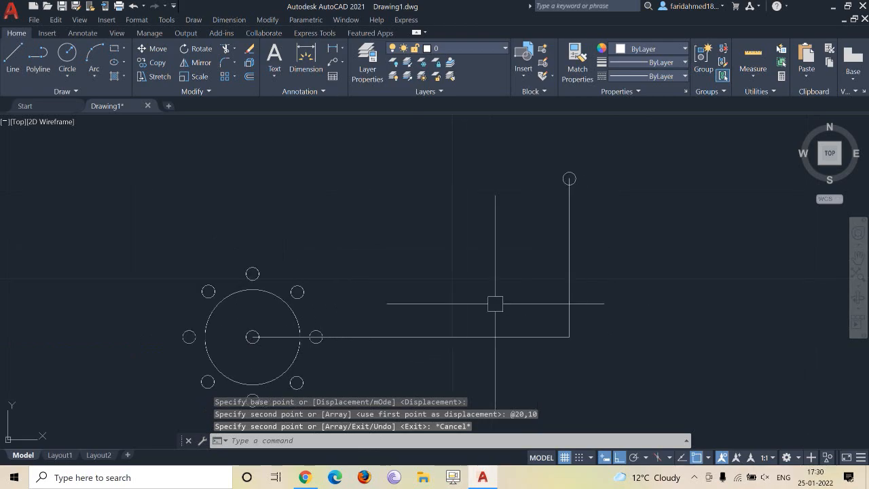
{"action": "left_click_drag", "start_coordinate": [660, 295], "coordinate": [501, 393]}
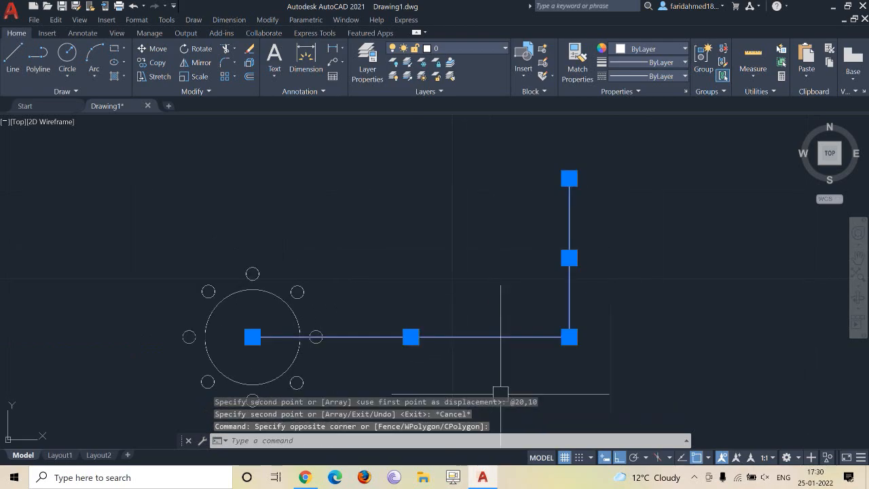
{"action": "key", "text": "Delete"}
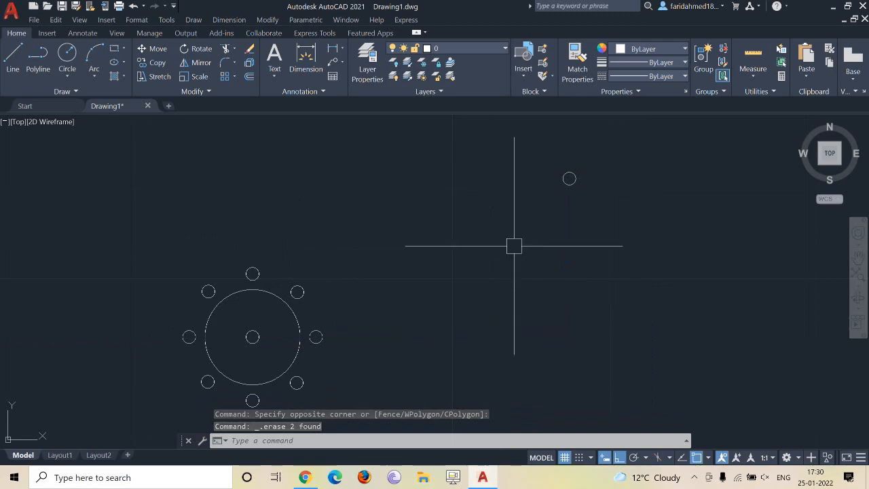
- Draw a single horizontal line in the empty area to the right of the circles
{"action": "scroll", "coordinate": [514, 246], "scroll_direction": "down", "scroll_amount": 2}
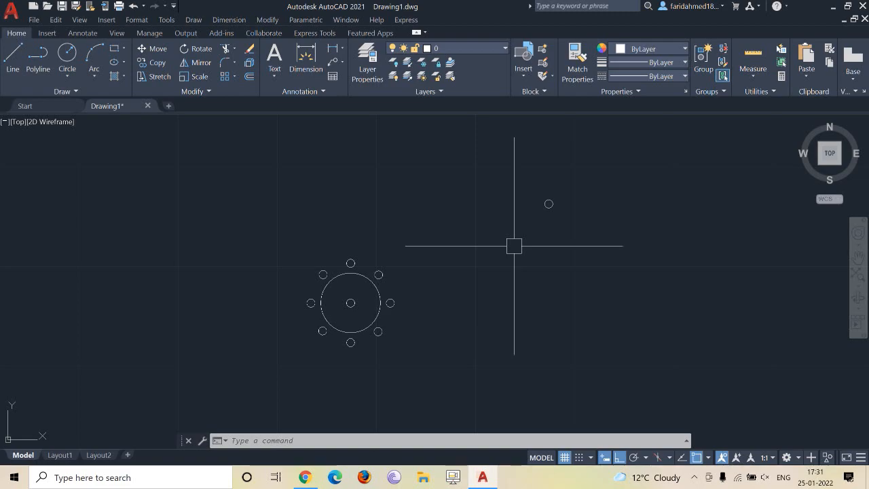
{"action": "middle_click_drag", "start_coordinate": [604, 269], "coordinate": [276, 301]}
{"action": "type", "text": "l"}
{"action": "key", "text": "Return"}
{"action": "left_click", "coordinate": [304, 289]}
{"action": "left_click", "coordinate": [553, 305]}
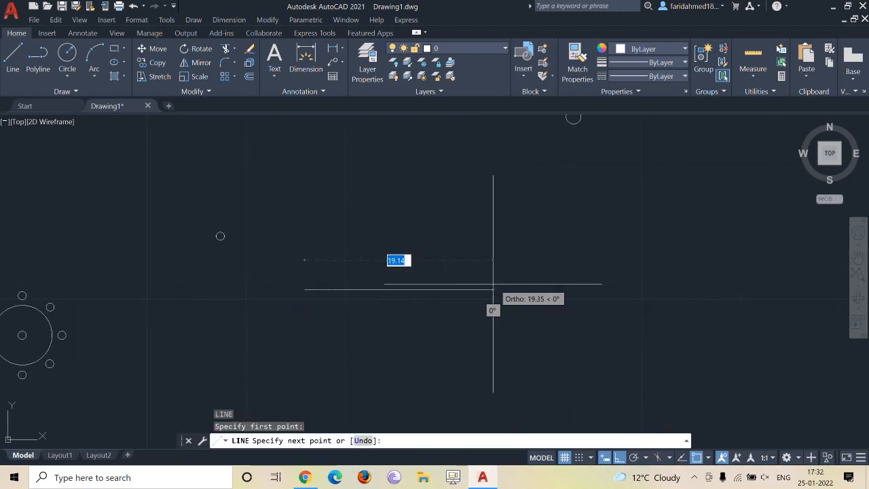
{"action": "key", "text": "Escape"}
- Try rotating the horizontal line 60 degrees about its left endpoint, and undo the rotation
{"action": "middle_click_drag", "start_coordinate": [396, 241], "coordinate": [385, 269]}
{"action": "type", "text": "RO"}
{"action": "key", "text": "Return"}
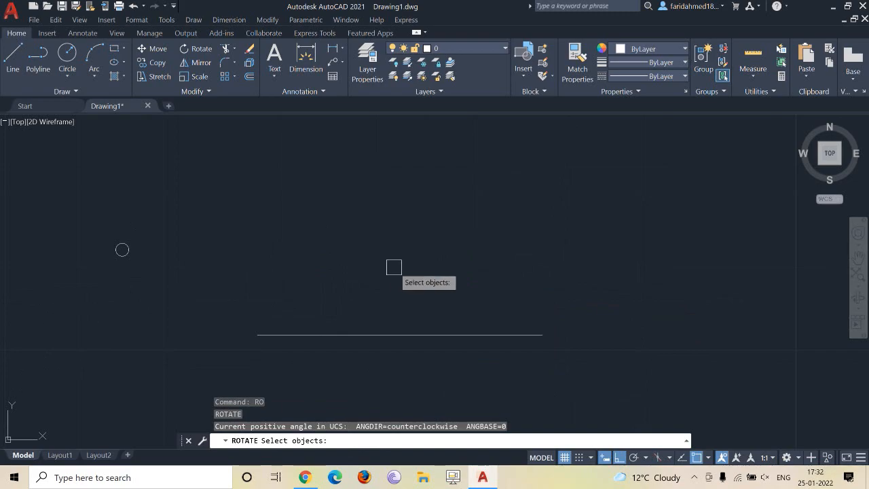
{"action": "left_click", "coordinate": [394, 334]}
{"action": "key", "text": "Return"}
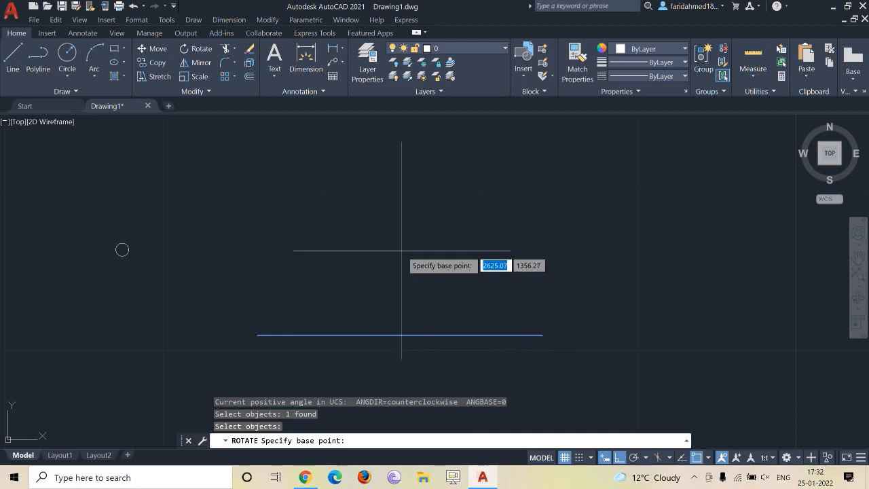
{"action": "left_click", "coordinate": [257, 334]}
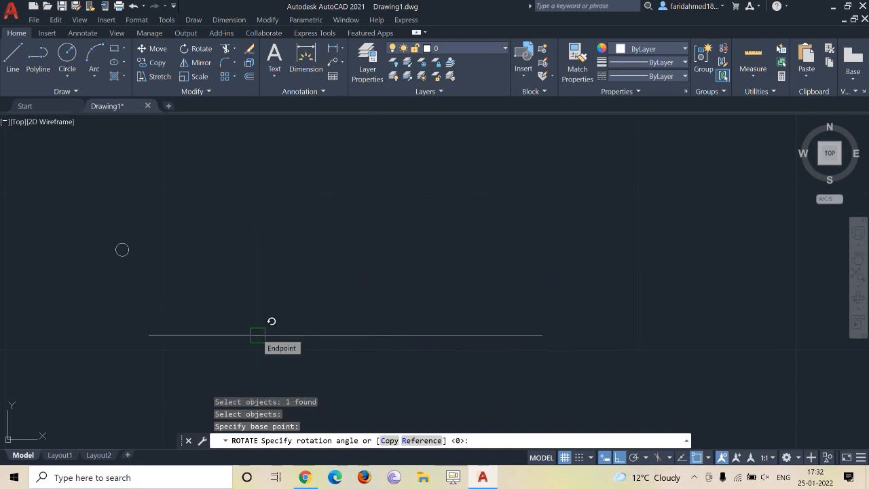
{"action": "type", "text": "60"}
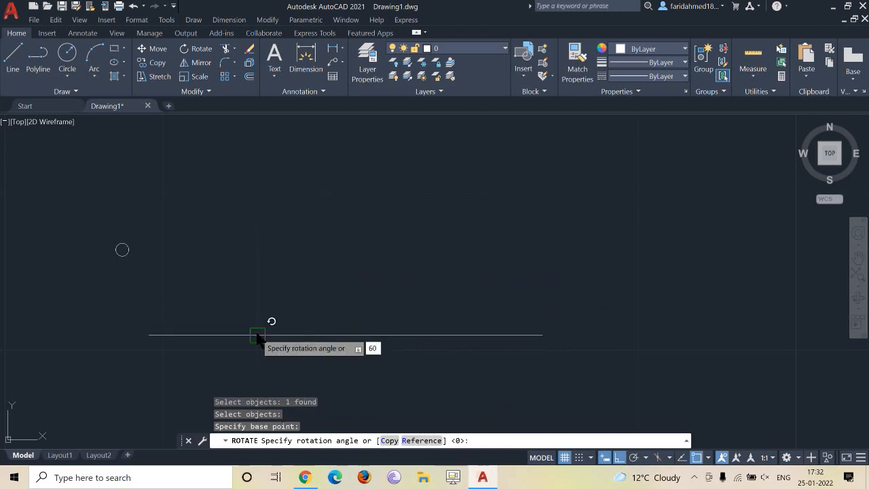
{"action": "key", "text": "Return"}
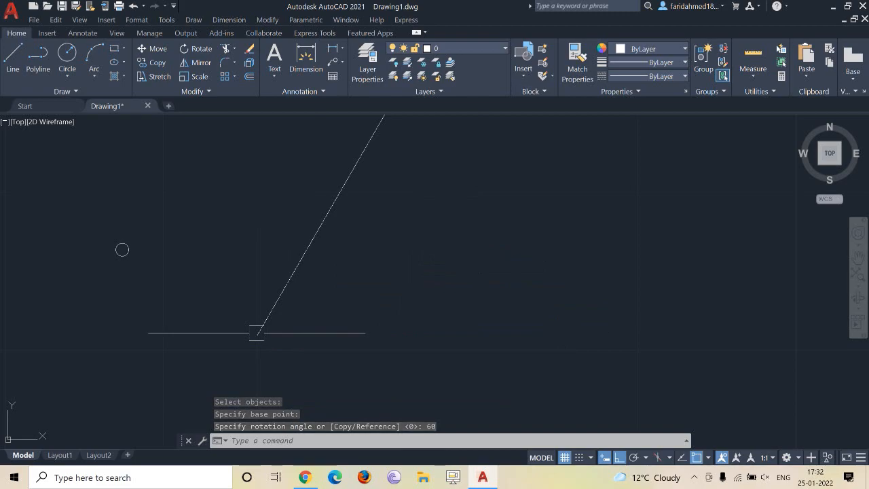
{"action": "key", "text": "ctrl+z"}
- Rotate the horizontal line 60 degrees about its midpoint
{"action": "type", "text": "RO"}
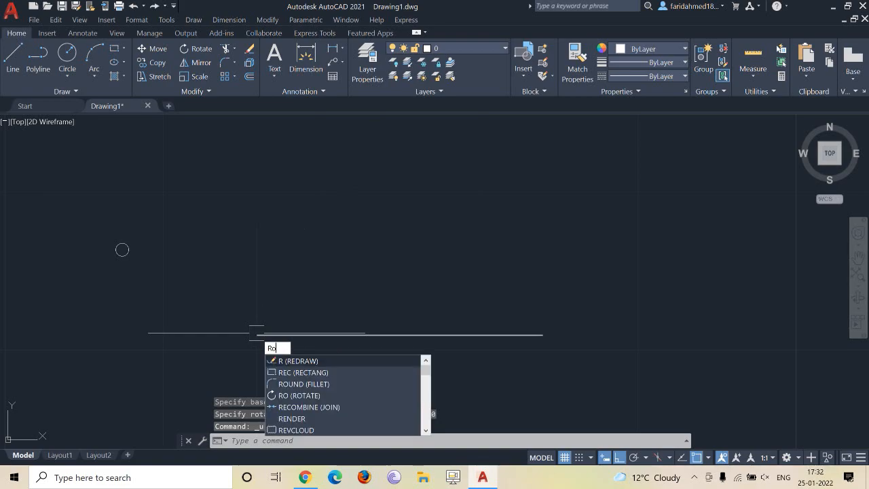
{"action": "key", "text": "Return"}
{"action": "left_click", "coordinate": [345, 335]}
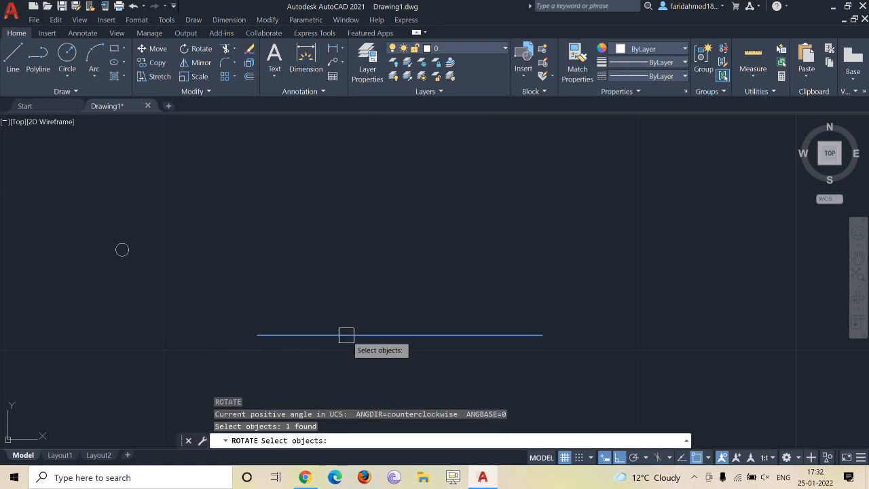
{"action": "key", "text": "Return"}
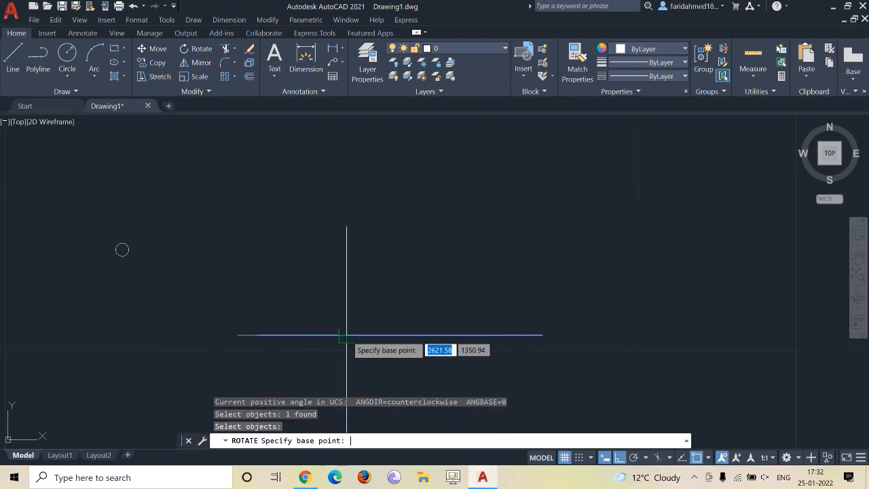
{"action": "left_click", "coordinate": [399, 335]}
{"action": "type", "text": "60"}
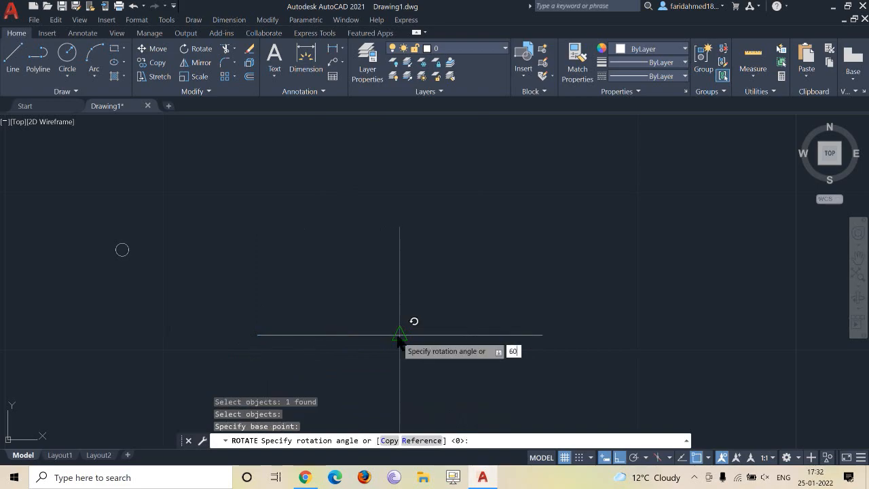
{"action": "key", "text": "Return"}
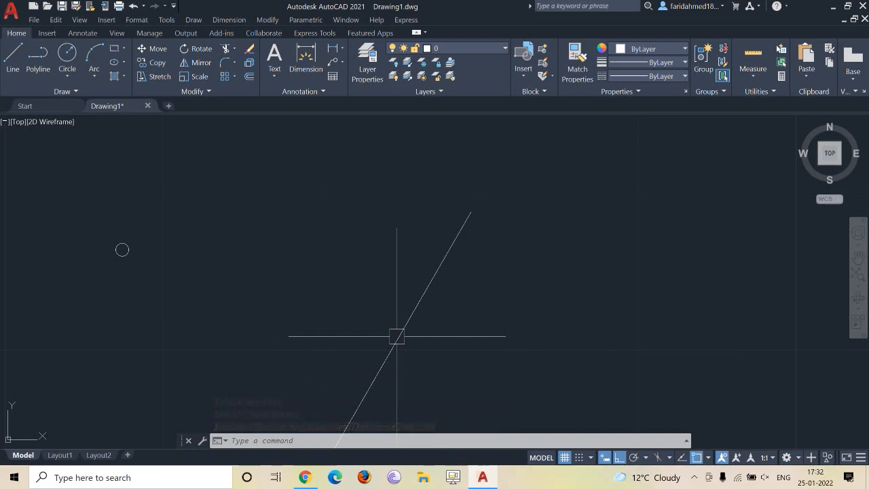
- Undo the line's rotation about its midpoint
{"action": "key", "text": "ctrl+z"}
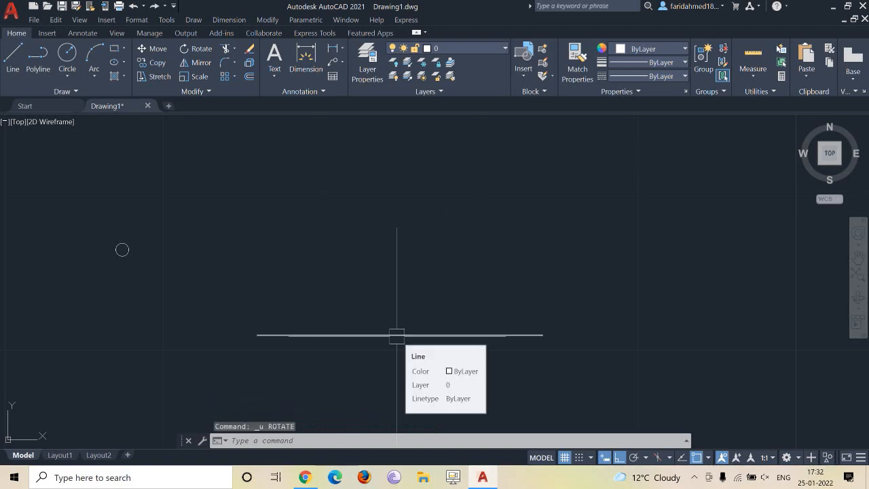
- Try rotating the horizontal line 60 degrees about its right endpoint, and undo the rotation
{"action": "type", "text": "ro"}
{"action": "key", "text": "Return"}
{"action": "left_click", "coordinate": [490, 334]}
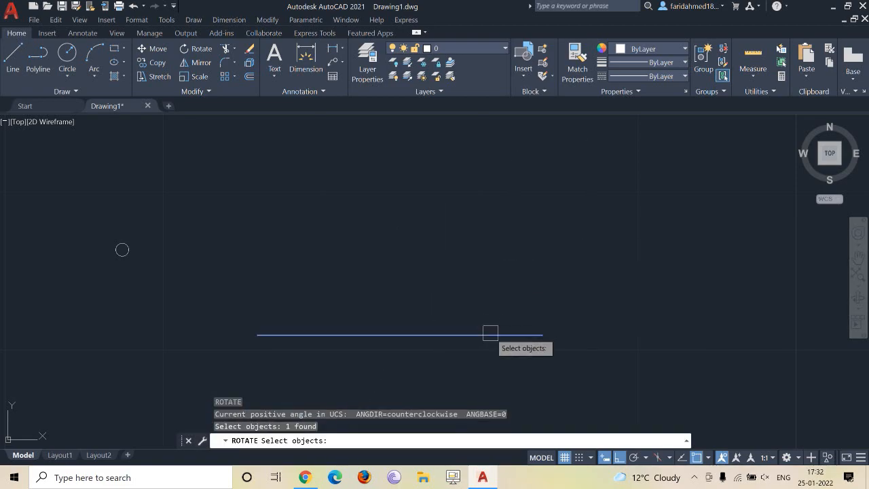
{"action": "key", "text": "Return"}
{"action": "left_click", "coordinate": [542, 334]}
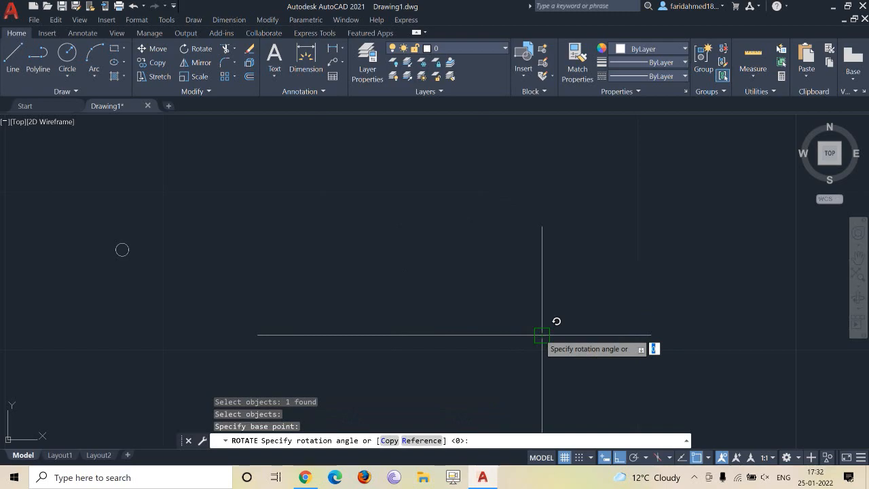
{"action": "type", "text": "60"}
{"action": "key", "text": "Return"}
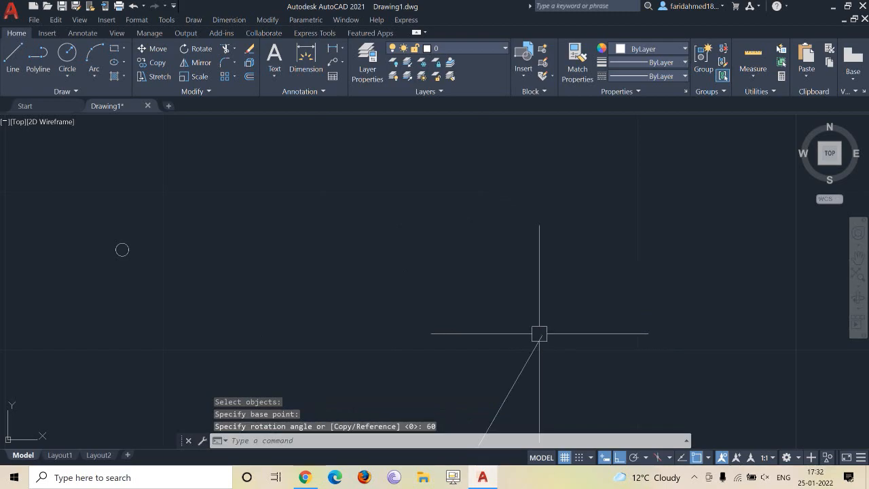
{"action": "mouse_move", "coordinate": [539, 334]}
{"action": "middle_mouse_down"}
{"action": "mouse_move", "coordinate": [518, 227]}
{"action": "mouse_move", "coordinate": [523, 141]}
{"action": "middle_mouse_up"}
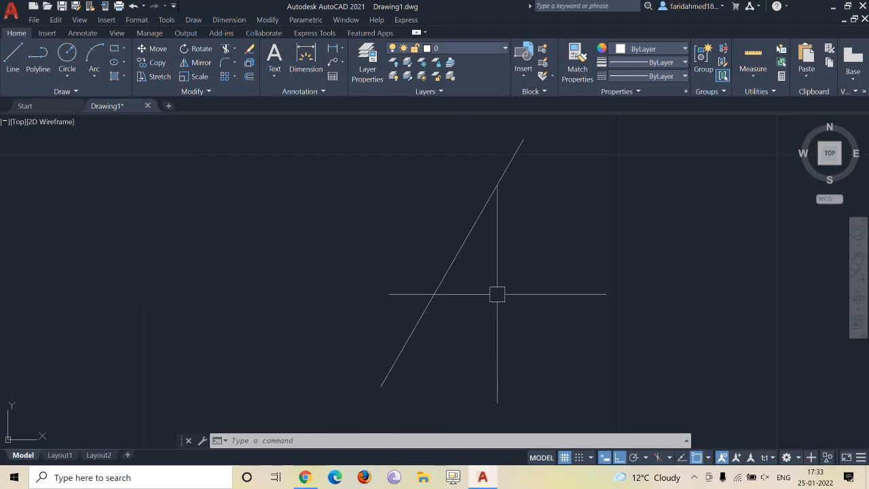
{"action": "key", "text": "ctrl+z"}
{"action": "key", "text": "ctrl+z"}
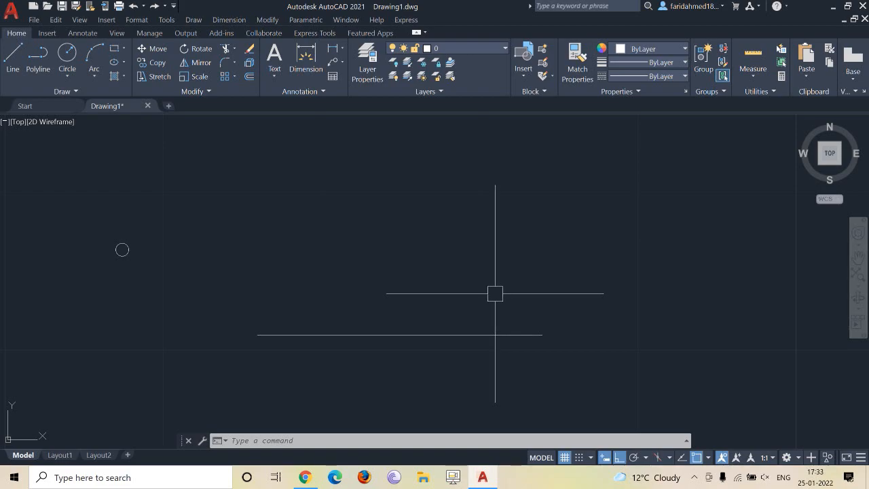
- Rotate a copy of the horizontal line 60 degrees about its left endpoint, keeping the original
{"action": "type", "text": "RO"}
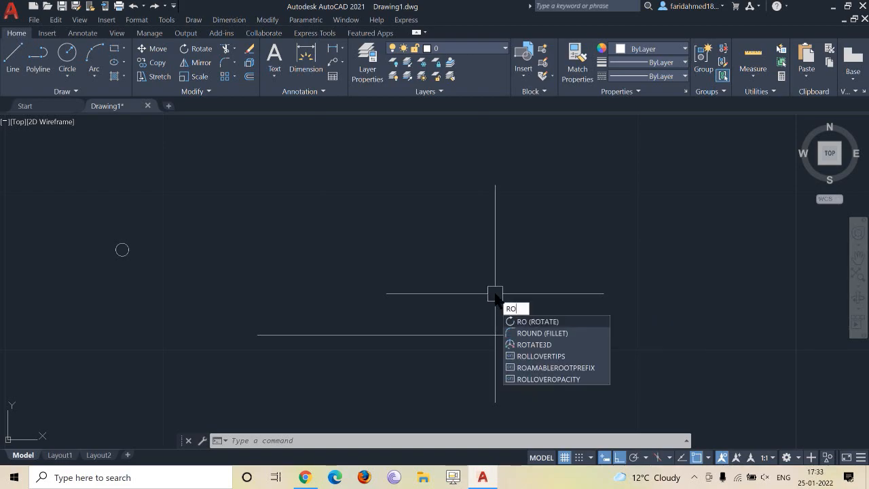
{"action": "key", "text": "Return"}
{"action": "left_click", "coordinate": [459, 333]}
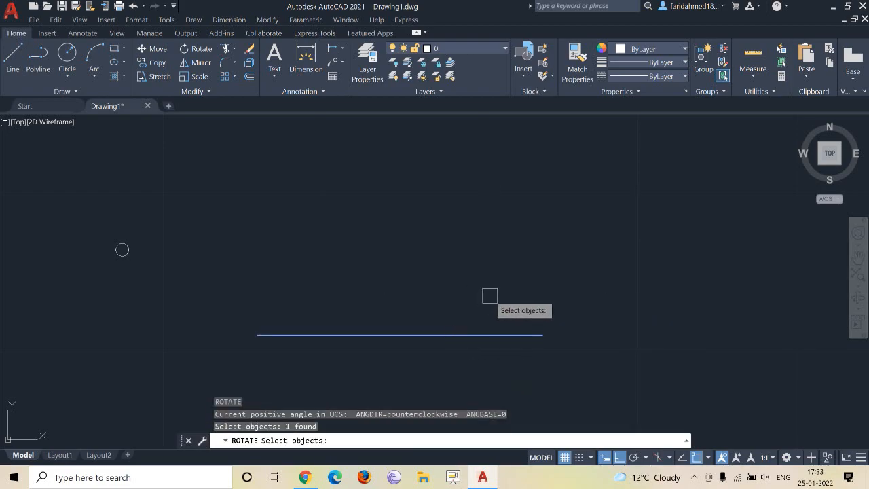
{"action": "key", "text": "Return"}
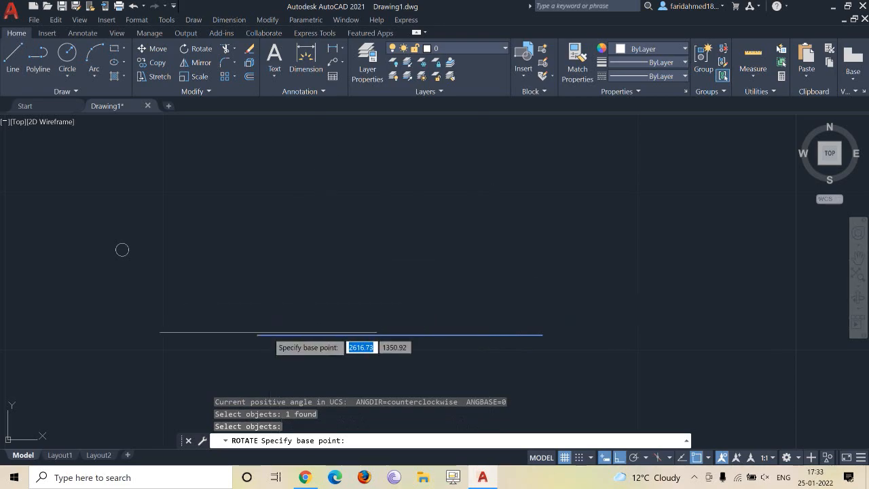
{"action": "left_click", "coordinate": [257, 334]}
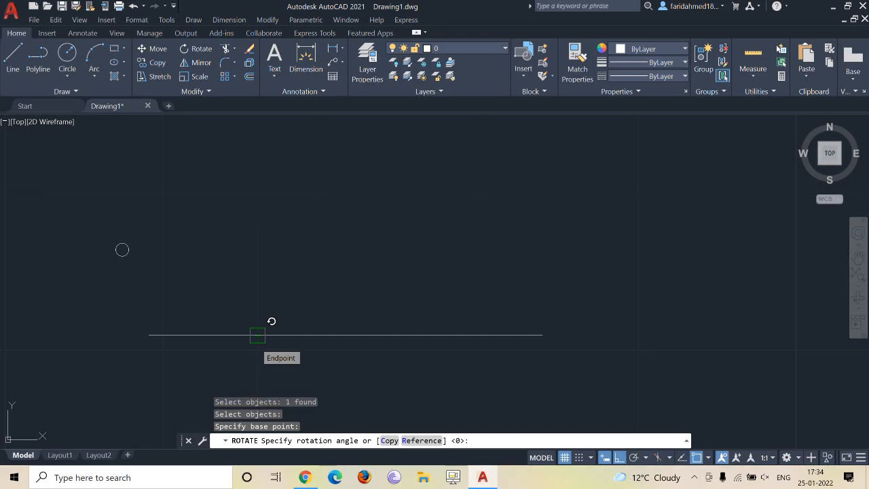
{"action": "type", "text": "c"}
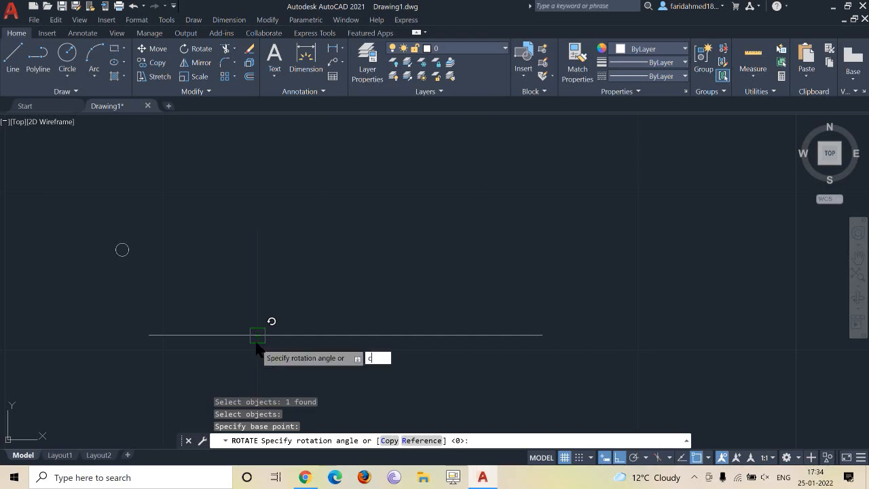
{"action": "key", "text": "Return"}
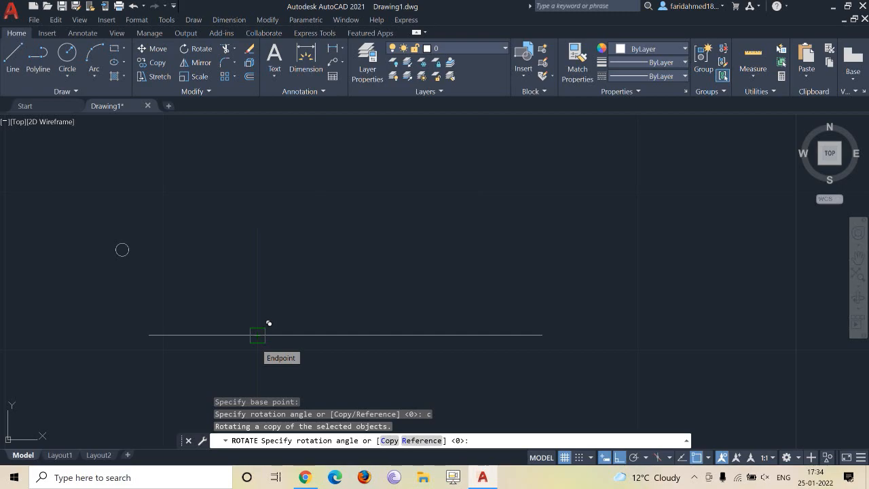
{"action": "type", "text": "60"}
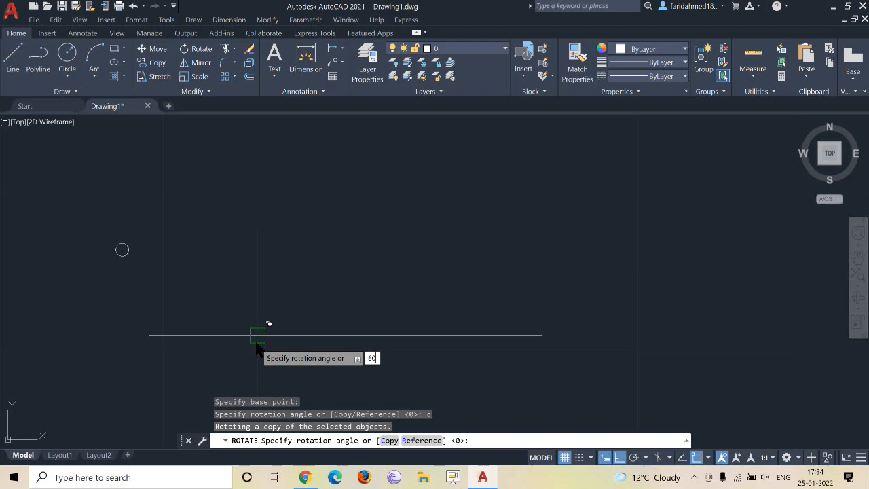
{"action": "key", "text": "Return"}
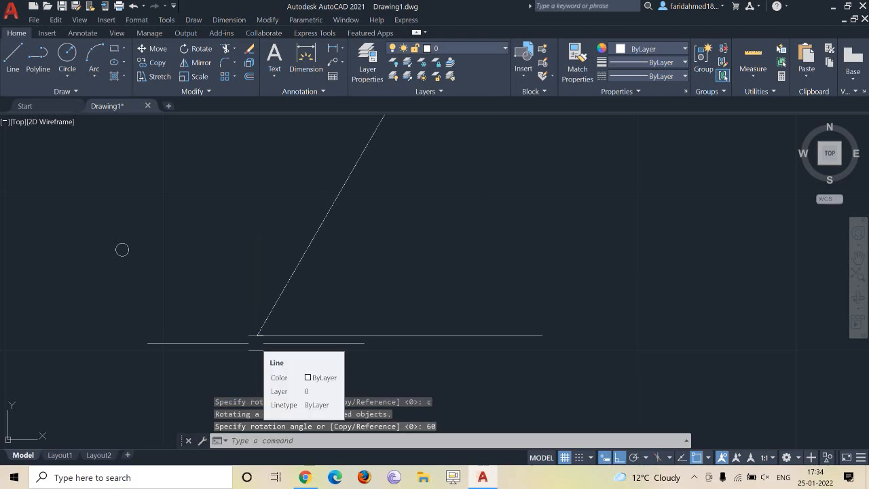
- Rotate a copy of the horizontal line 60 degrees about its midpoint with the Copy option
{"action": "scroll", "coordinate": [256, 343], "scroll_direction": "down", "scroll_amount": 3}
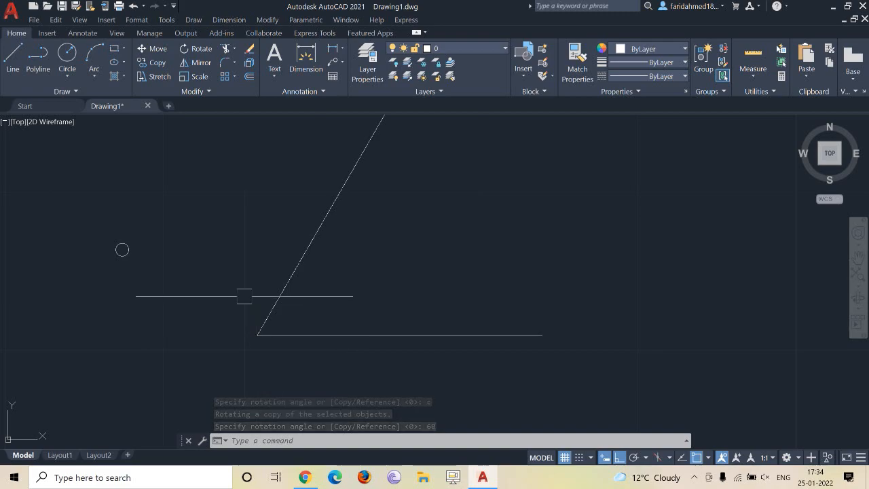
{"action": "type", "text": "RO"}
{"action": "key", "text": "Return"}
{"action": "left_click", "coordinate": [375, 322]}
{"action": "key", "text": "Return"}
{"action": "left_click", "coordinate": [352, 321]}
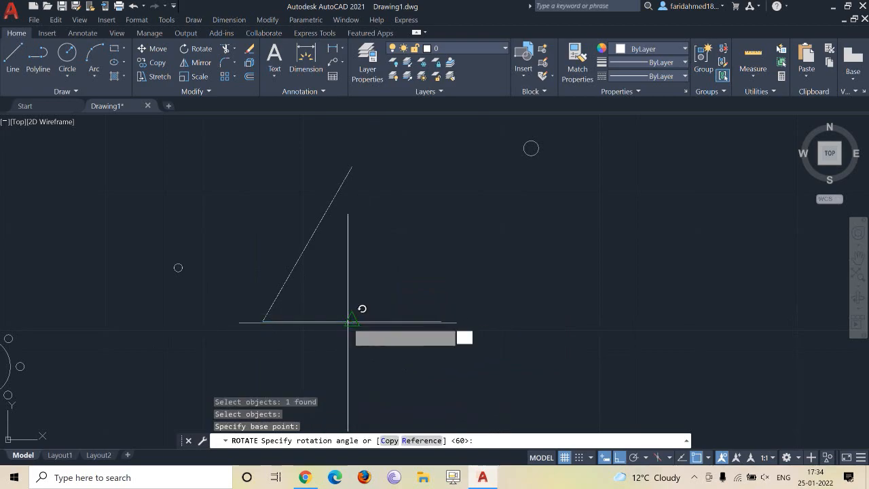
{"action": "type", "text": "c"}
{"action": "key", "text": "Return"}
{"action": "type", "text": "60"}
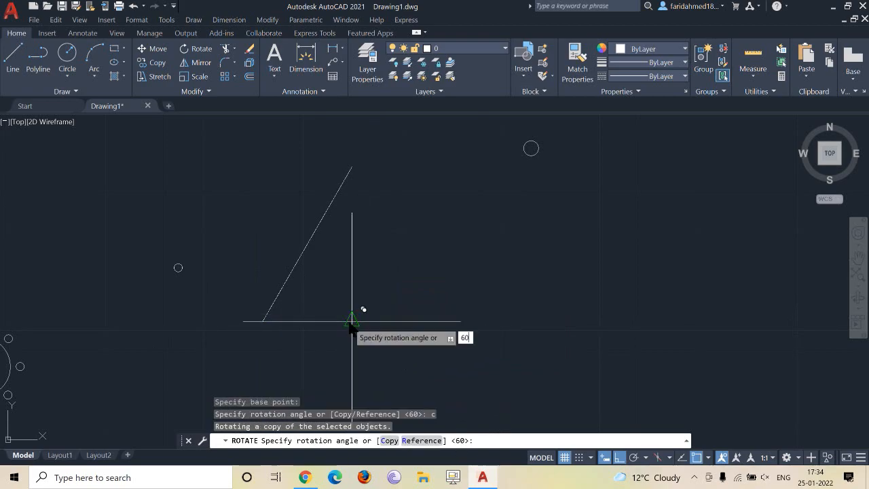
{"action": "key", "text": "Return"}
- Rotate a copy of the horizontal line 60 degrees about its right endpoint, keeping the original in place
{"action": "middle_click_drag", "start_coordinate": [543, 331], "coordinate": [529, 278]}
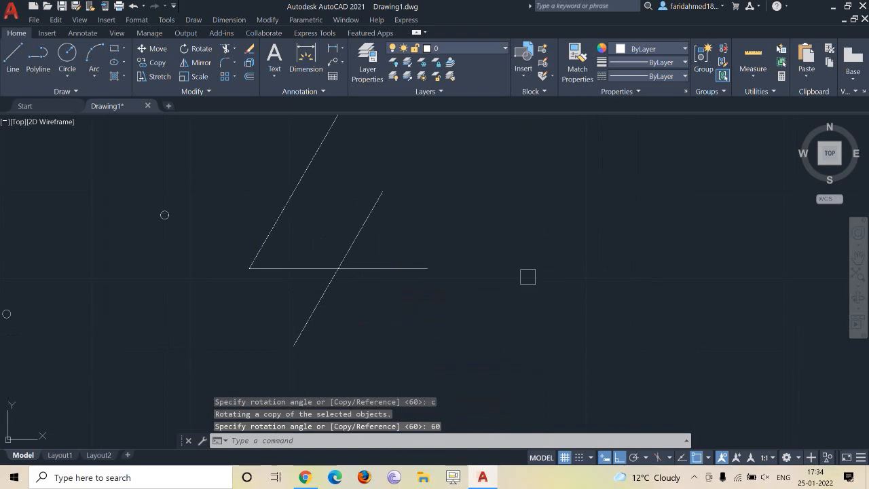
{"action": "key", "text": "Return"}
{"action": "left_click", "coordinate": [394, 268]}
{"action": "key", "text": "Return"}
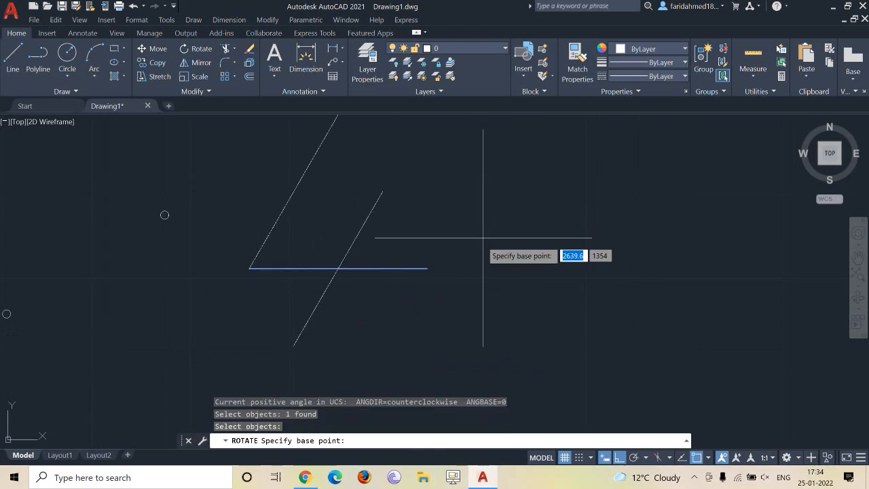
{"action": "left_click", "coordinate": [427, 269]}
{"action": "type", "text": "c"}
{"action": "key", "text": "Return"}
{"action": "type", "text": "60"}
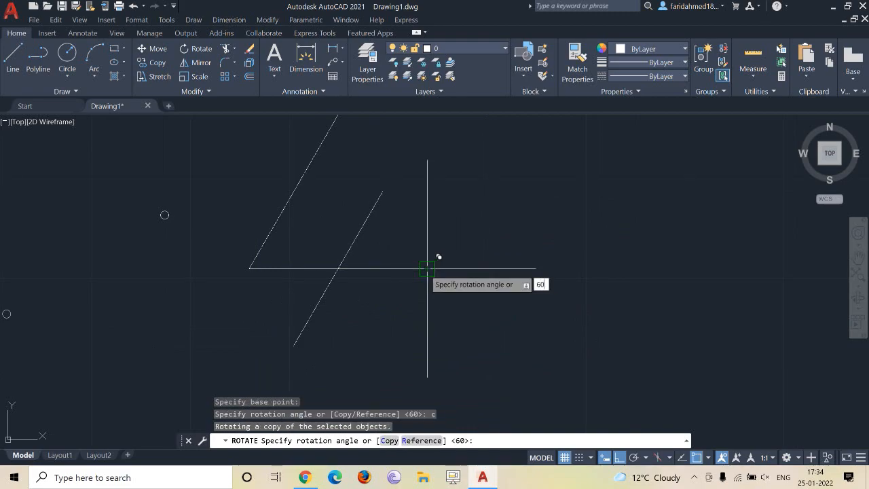
{"action": "key", "text": "Return"}
- Copy the horizontal line straight across into the empty area to the right of the rotated lines
{"action": "scroll", "coordinate": [477, 281], "scroll_direction": "down", "scroll_amount": 2}
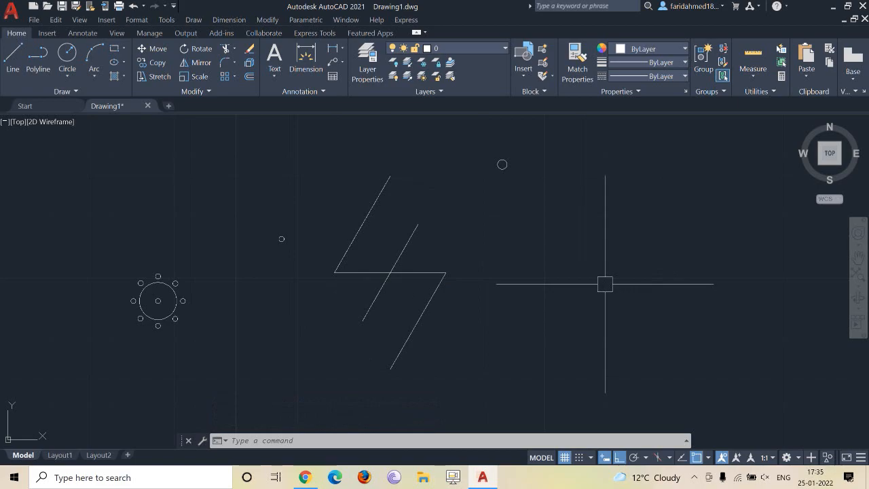
{"action": "type", "text": "co"}
{"action": "key", "text": "Return"}
{"action": "left_click", "coordinate": [423, 271]}
{"action": "key", "text": "Return"}
{"action": "left_click", "coordinate": [423, 271]}
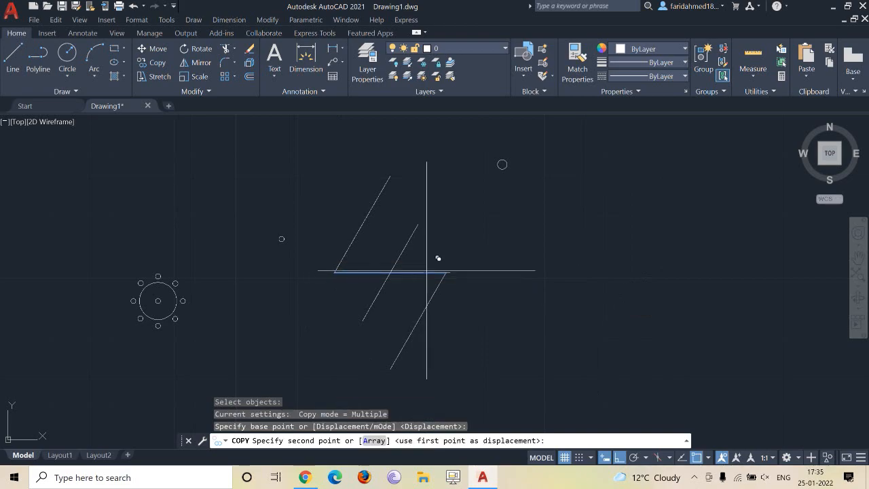
{"action": "left_click", "coordinate": [678, 267]}
{"action": "key", "text": "Escape"}
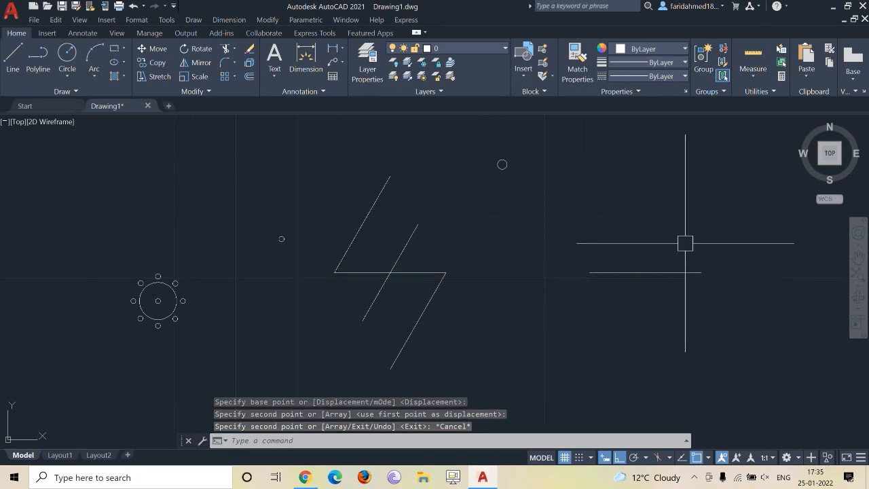
{"action": "middle_click_drag", "start_coordinate": [676, 247], "coordinate": [383, 302]}
{"action": "type", "text": "co"}
{"action": "key", "text": "Return"}
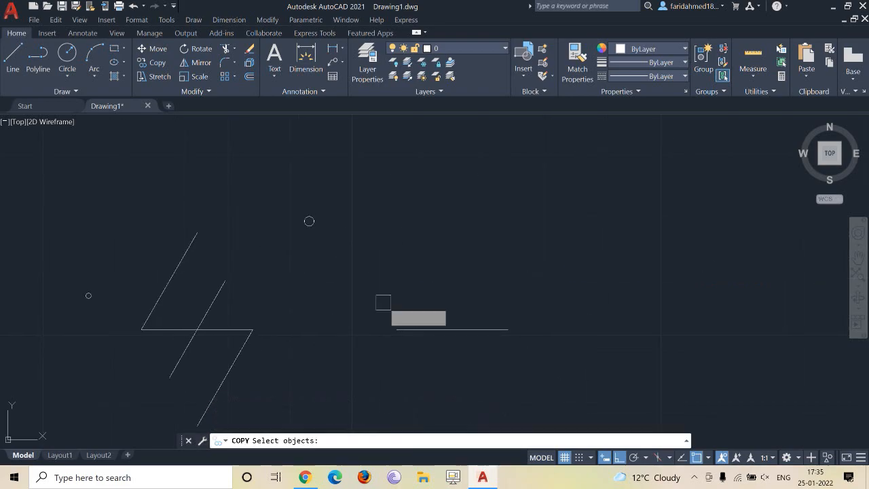
{"action": "left_click", "coordinate": [197, 335]}
{"action": "key", "text": "Return"}
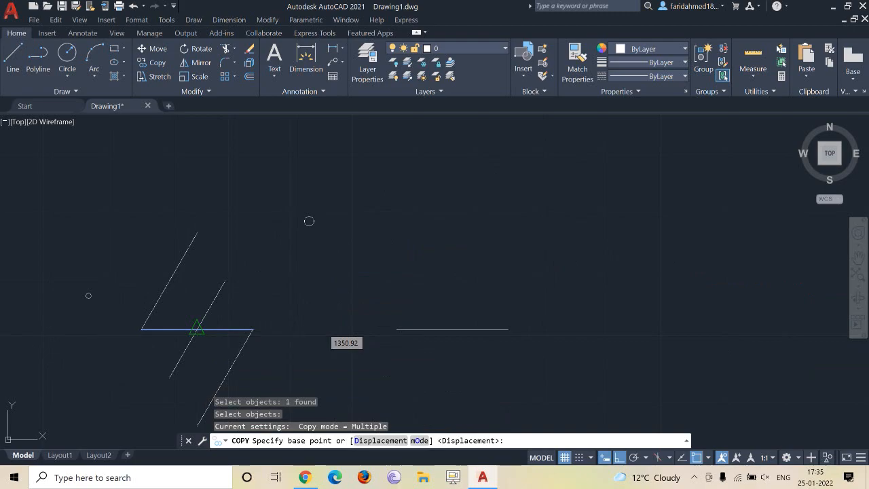
{"action": "left_click", "coordinate": [197, 330]}
{"action": "type", "text": "@20<60"}
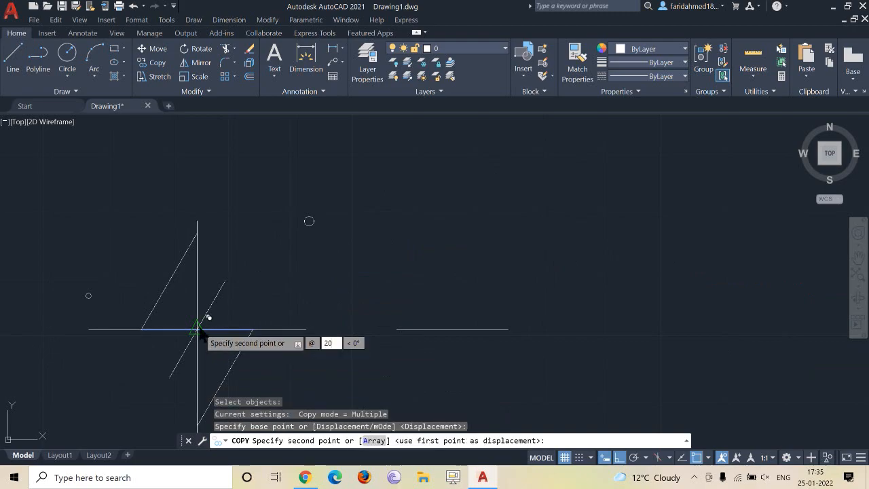
{"action": "key", "text": "Return"}
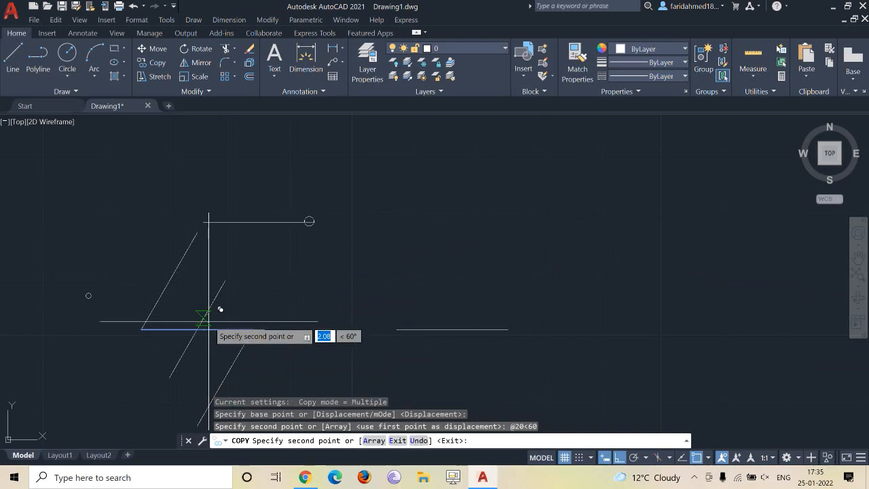
{"action": "key", "text": "Escape"}
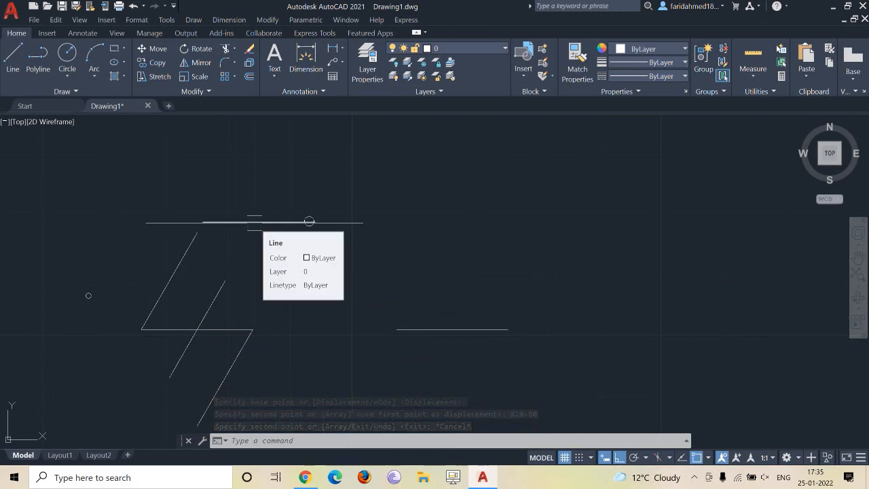
- Erase the two copied horizontal lines, one above and one to the right of the rotated lines
{"action": "left_click", "coordinate": [258, 197]}
{"action": "left_click", "coordinate": [231, 237]}
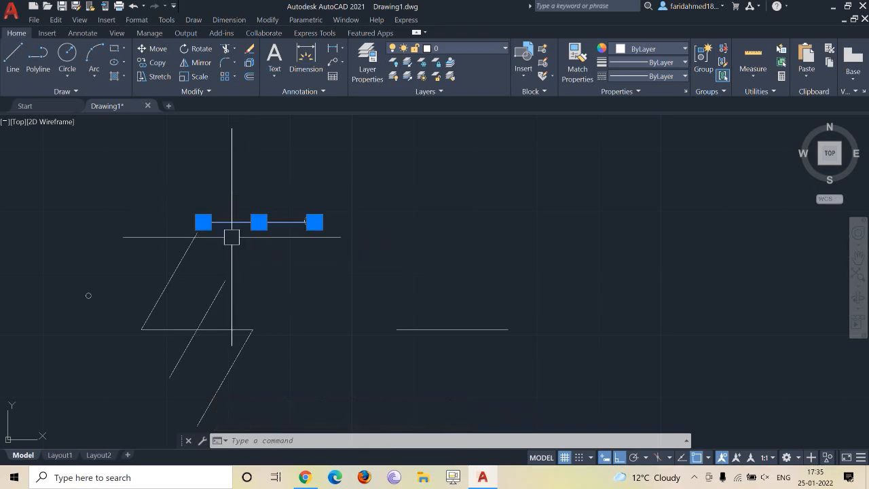
{"action": "left_click", "coordinate": [537, 315]}
{"action": "left_click", "coordinate": [477, 341]}
{"action": "type", "text": "e"}
{"action": "key", "text": "Return"}
{"action": "middle_click_drag", "start_coordinate": [365, 314], "coordinate": [415, 277]}
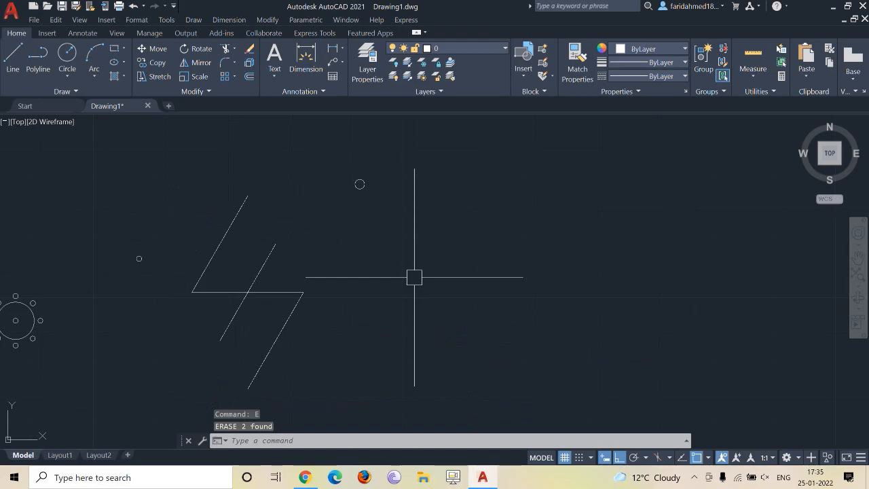
{"action": "middle_click_drag", "start_coordinate": [388, 286], "coordinate": [406, 272]}
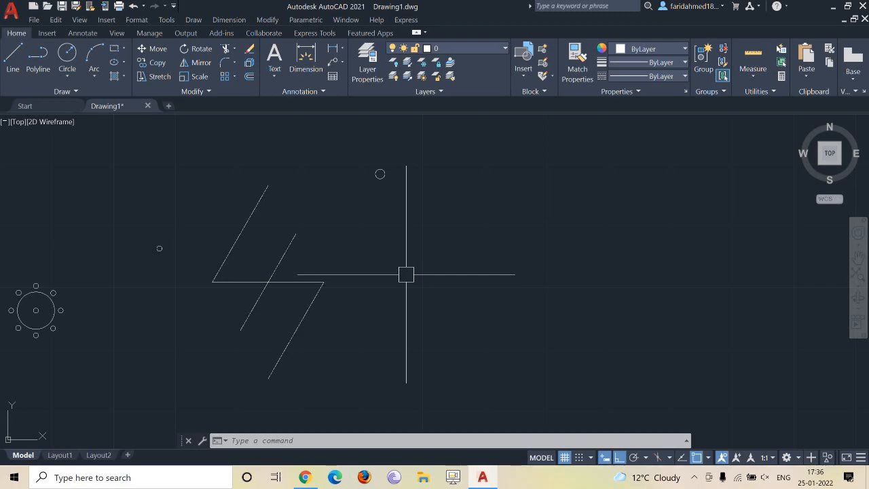
{"action": "scroll", "coordinate": [445, 262], "scroll_direction": "up", "scroll_amount": 1}
{"action": "type", "text": "e"}
{"action": "key", "text": "Return"}
{"action": "left_click", "coordinate": [442, 201]}
{"action": "key", "text": "Escape"}
{"action": "key", "text": "Escape"}
- Draw three connected lines in the empty area: 6 units to the right, 4 units down and 6 units back left
{"action": "type", "text": "l"}
{"action": "key", "text": "Return"}
{"action": "left_click", "coordinate": [447, 207]}
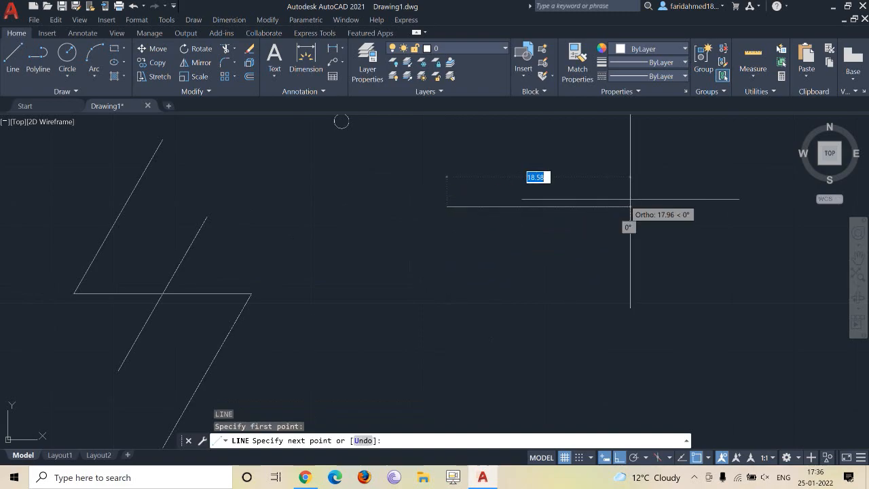
{"action": "type", "text": "6"}
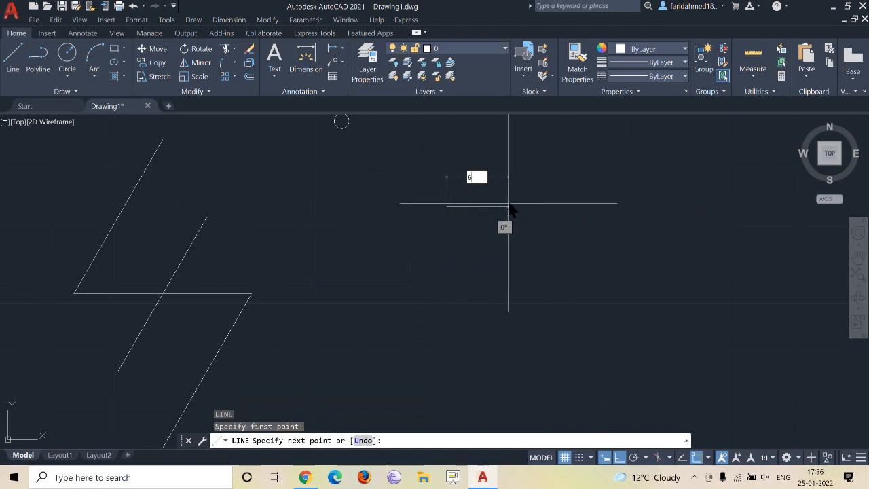
{"action": "key", "text": "Return"}
{"action": "type", "text": "4"}
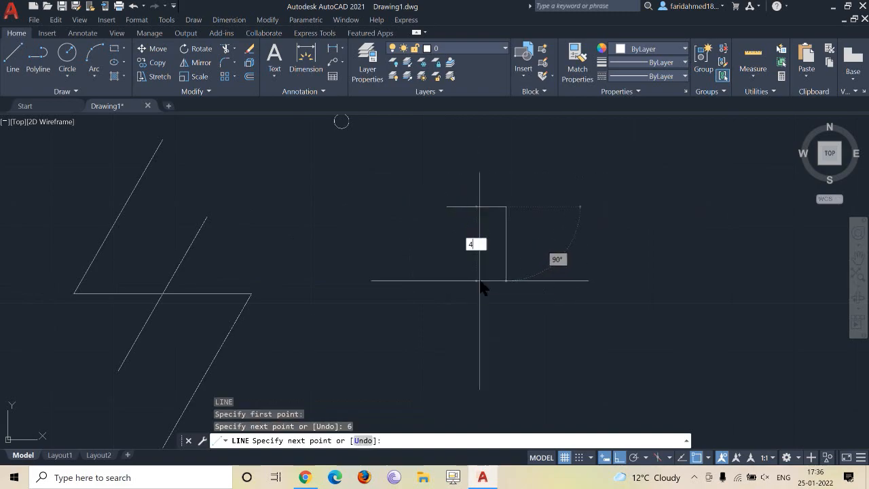
{"action": "key", "text": "Return"}
{"action": "type", "text": "6"}
{"action": "key", "text": "Return"}
{"action": "key", "text": "Escape"}
- Draw a slanted line about 0.38 units down from near the lower line's left end, then a horizontal segment about 0.4 units back left
{"action": "scroll", "coordinate": [466, 265], "scroll_direction": "up", "scroll_amount": 2}
{"action": "type", "text": "l"}
{"action": "key", "text": "Return"}
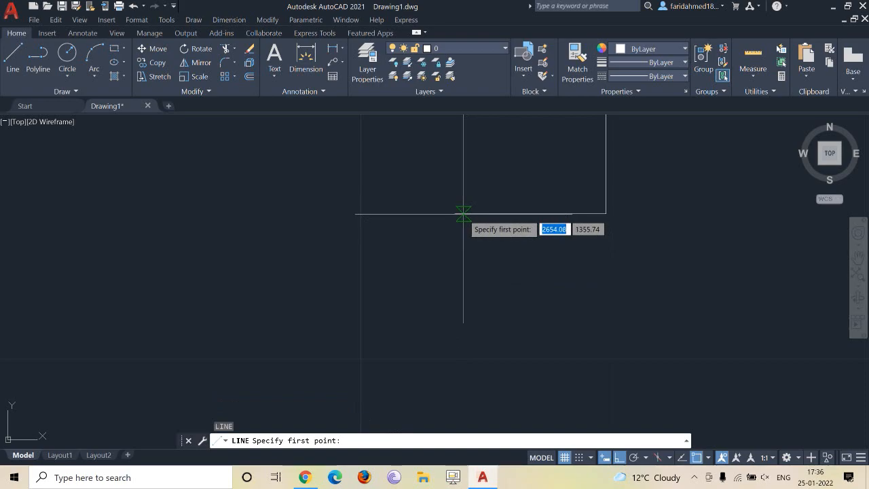
{"action": "left_click", "coordinate": [463, 213]}
{"action": "scroll", "coordinate": [463, 218], "scroll_direction": "up", "scroll_amount": 2}
{"action": "left_click", "coordinate": [618, 457]}
{"action": "scroll", "coordinate": [466, 272], "scroll_direction": "up", "scroll_amount": 5}
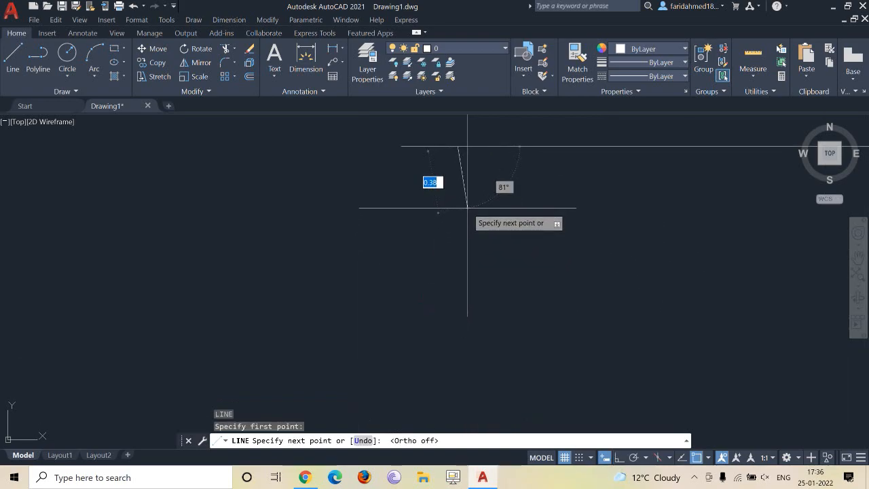
{"action": "left_click", "coordinate": [468, 207]}
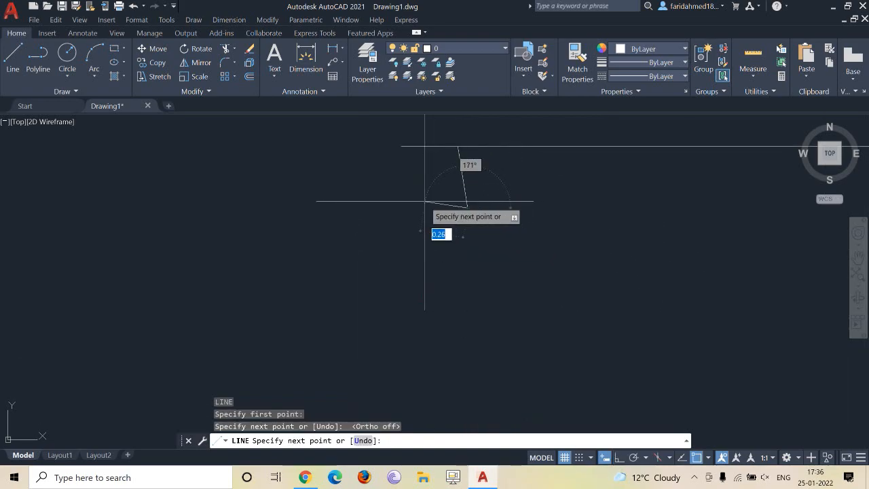
{"action": "left_click", "coordinate": [617, 457]}
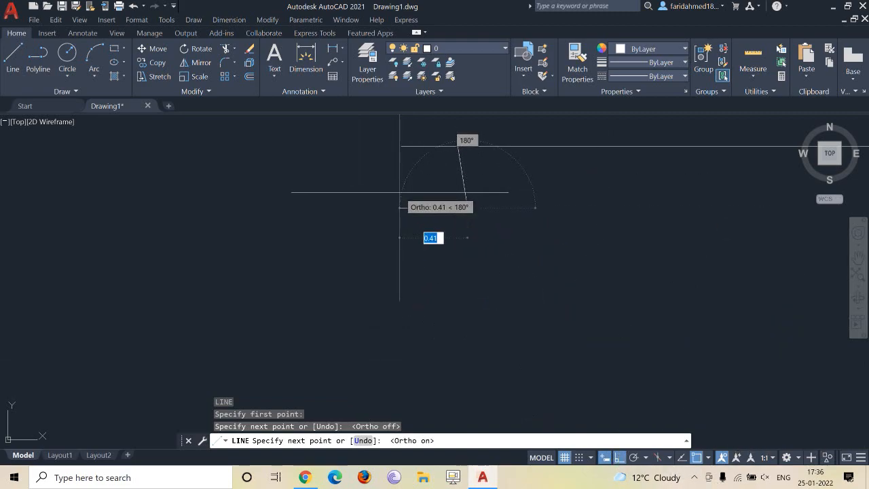
{"action": "key", "text": "Escape"}
{"action": "scroll", "coordinate": [395, 303], "scroll_direction": "down", "scroll_amount": 3}
{"action": "middle_click_drag", "start_coordinate": [653, 277], "coordinate": [642, 284]}
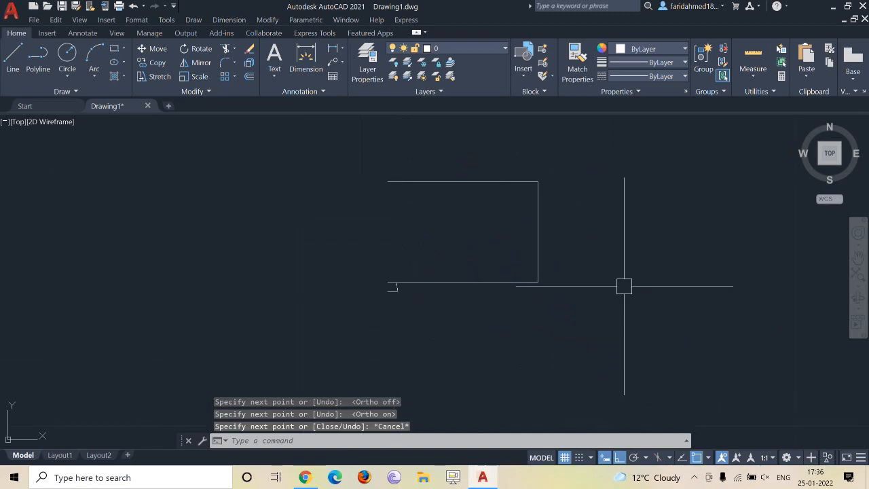
- Mirror all five lines about the vertical axis through the open left ends of the upper and lower lines, keeping the source objects
{"action": "type", "text": "mo"}
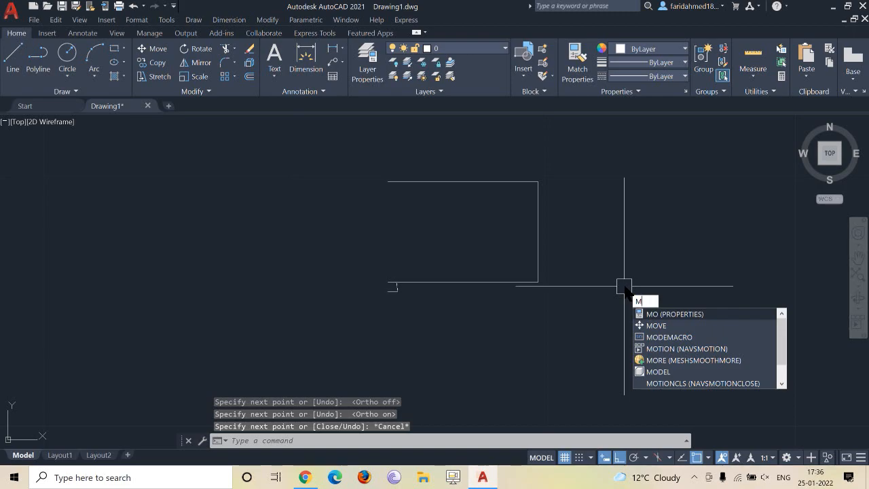
{"action": "key", "text": "BackSpace"}
{"action": "type", "text": "i"}
{"action": "key", "text": "Return"}
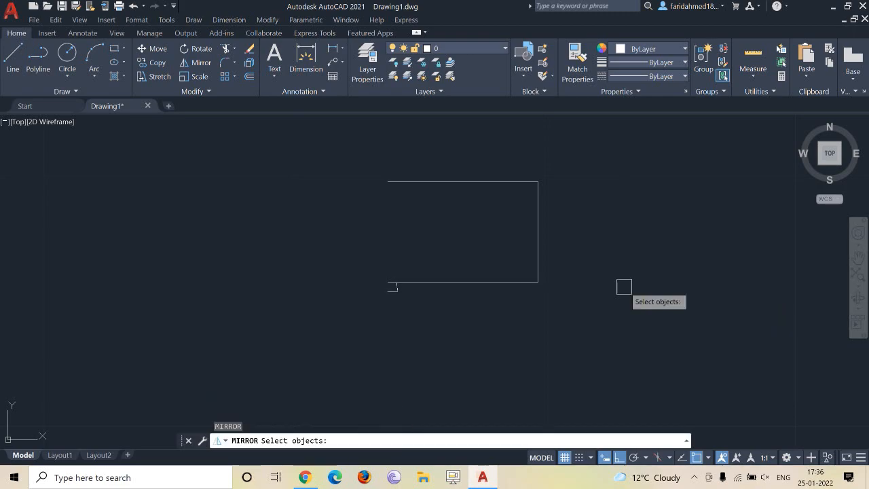
{"action": "left_click", "coordinate": [358, 158]}
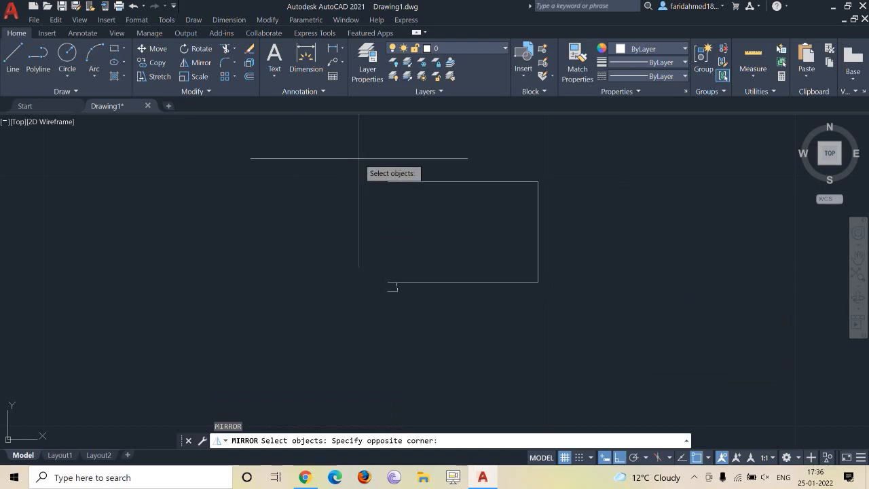
{"action": "left_click", "coordinate": [616, 330]}
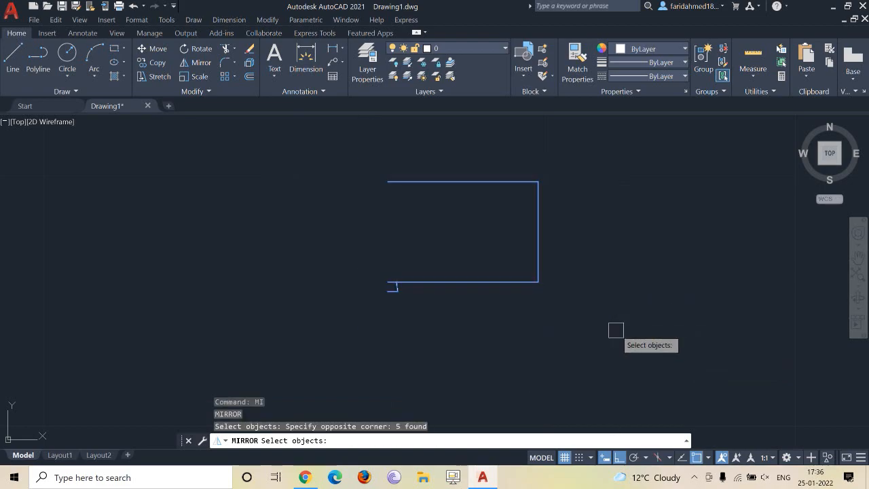
{"action": "key", "text": "Return"}
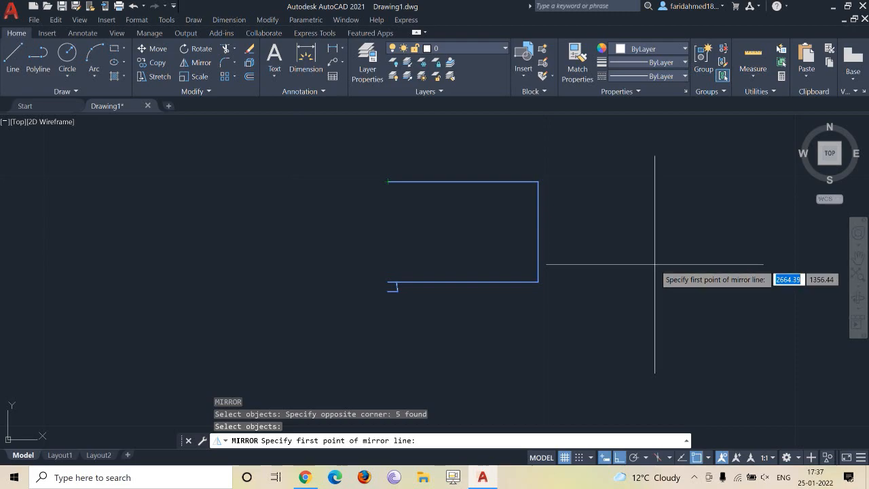
{"action": "left_click", "coordinate": [388, 182]}
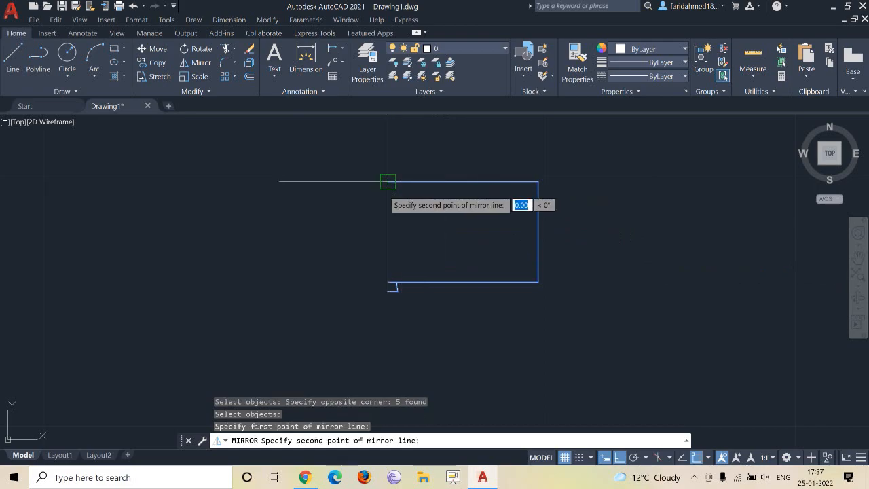
{"action": "left_click", "coordinate": [388, 282]}
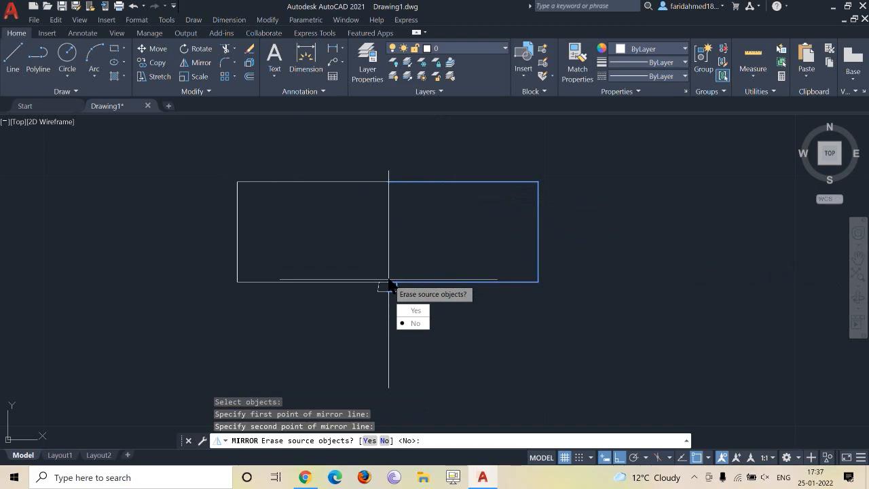
{"action": "left_click", "coordinate": [414, 323]}
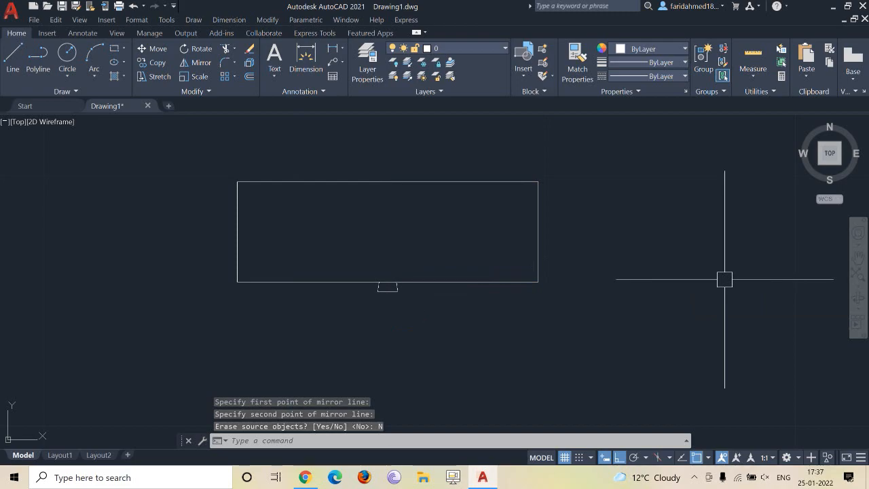
- Erase the three mirrored lines that form the left half of the rectangle
{"action": "scroll", "coordinate": [638, 290], "scroll_direction": "down", "scroll_amount": 2}
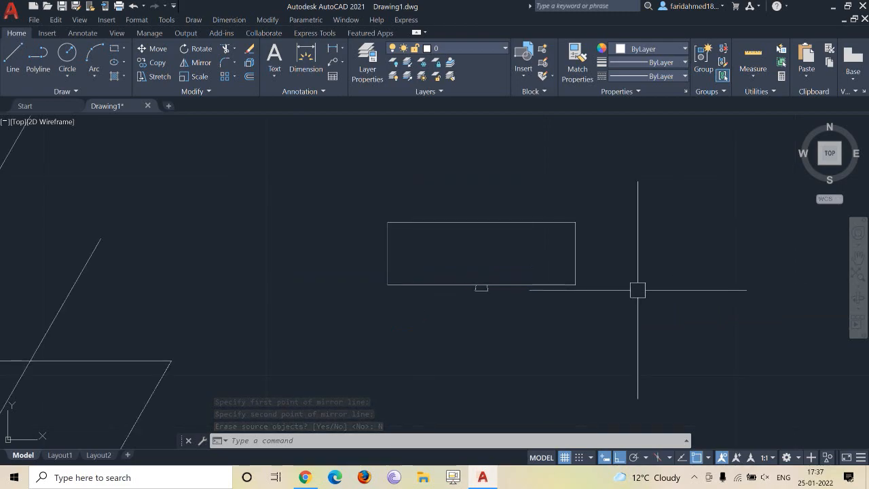
{"action": "left_click", "coordinate": [332, 192]}
{"action": "left_click", "coordinate": [801, 433]}
{"action": "left_click", "coordinate": [607, 269]}
{"action": "key", "text": "Escape"}
{"action": "left_click", "coordinate": [314, 173]}
{"action": "left_click", "coordinate": [549, 311]}
{"action": "left_click", "coordinate": [445, 204]}
{"action": "left_click", "coordinate": [374, 295]}
{"action": "type", "text": "E"}
{"action": "key", "text": "Return"}
- Erase the mirrored part of the small tab below the rectangle, leaving only the original half
{"action": "left_click", "coordinate": [424, 249]}
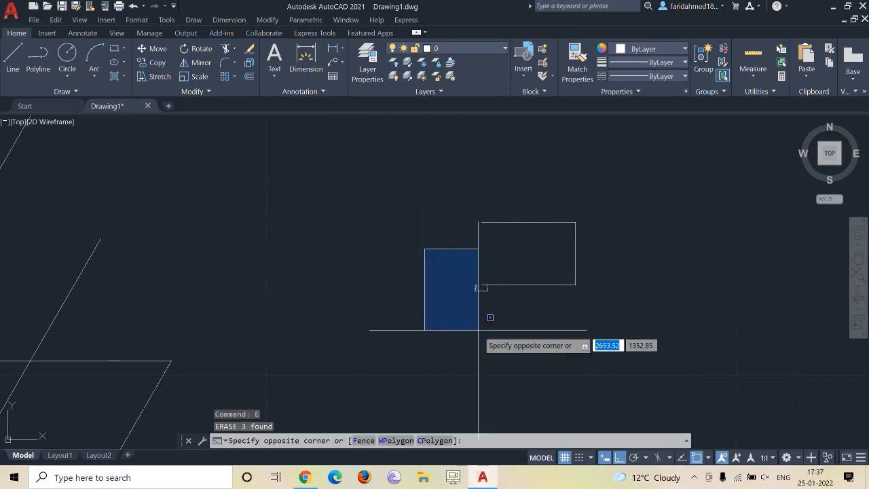
{"action": "left_click", "coordinate": [479, 331]}
{"action": "key", "text": "Return"}
{"action": "scroll", "coordinate": [469, 289], "scroll_direction": "up", "scroll_amount": 4}
{"action": "scroll", "coordinate": [371, 331], "scroll_direction": "down", "scroll_amount": 3}
{"action": "left_click", "coordinate": [588, 245]}
{"action": "key", "text": "Escape"}
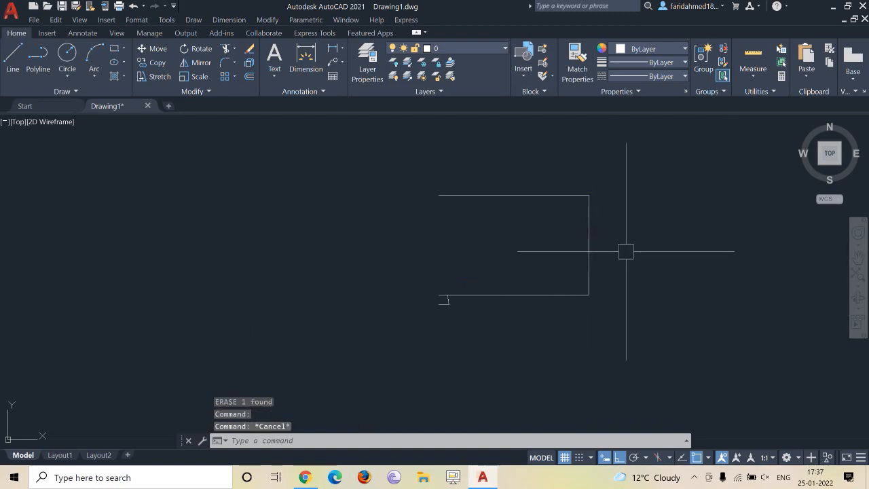
{"action": "type", "text": "MI"}
{"action": "key", "text": "Return"}
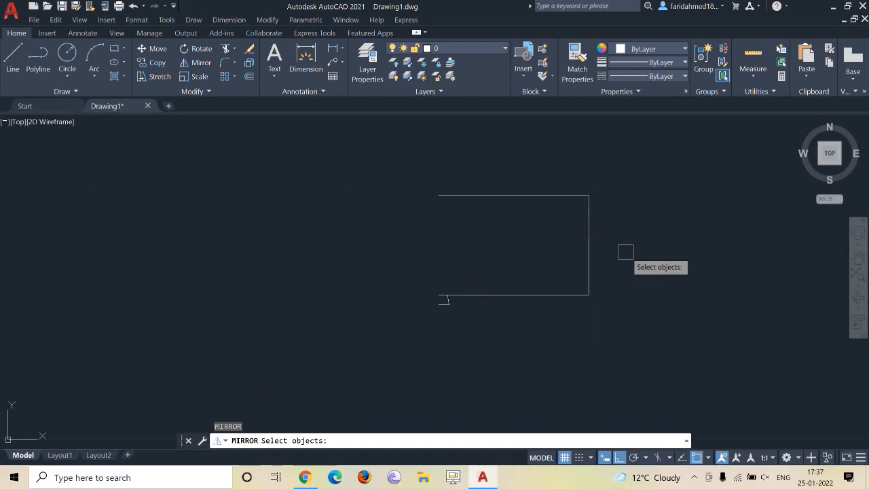
{"action": "left_click", "coordinate": [617, 149]}
{"action": "left_click", "coordinate": [385, 337]}
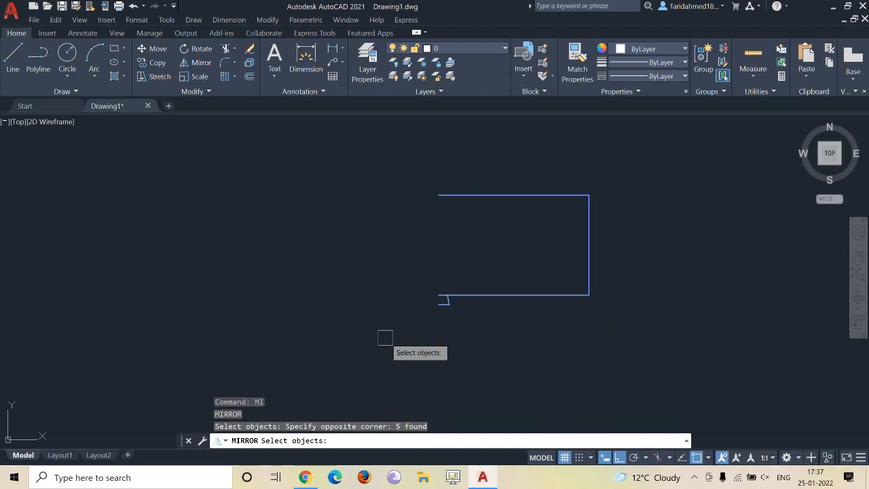
{"action": "key", "text": "Return"}
{"action": "key", "text": "Escape"}
{"action": "key", "text": "Escape"}
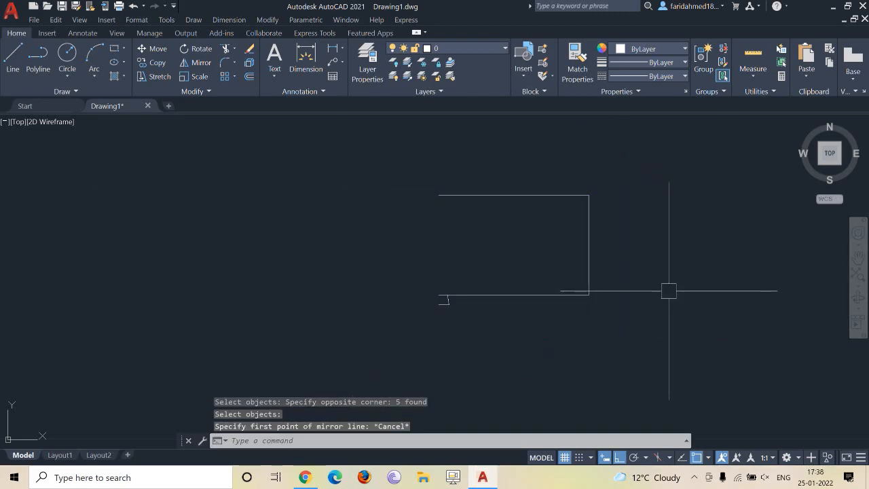
{"action": "type", "text": "MI"}
{"action": "key", "text": "Return"}
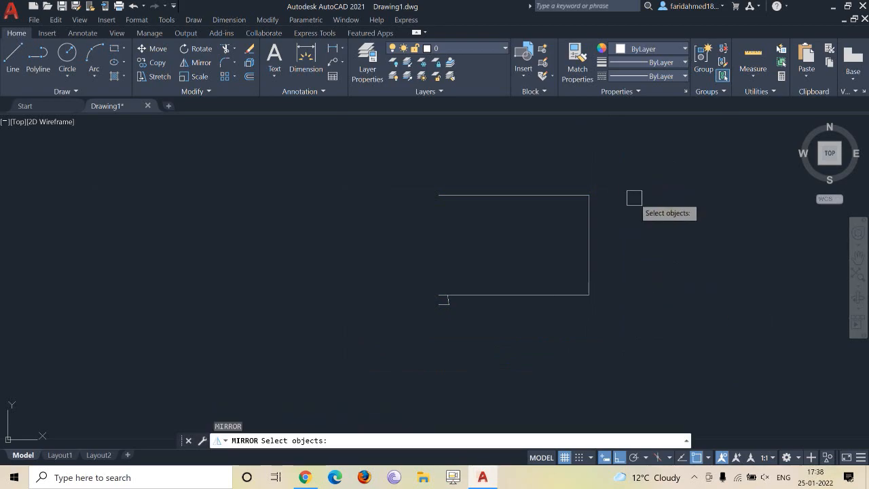
{"action": "left_click", "coordinate": [623, 157]}
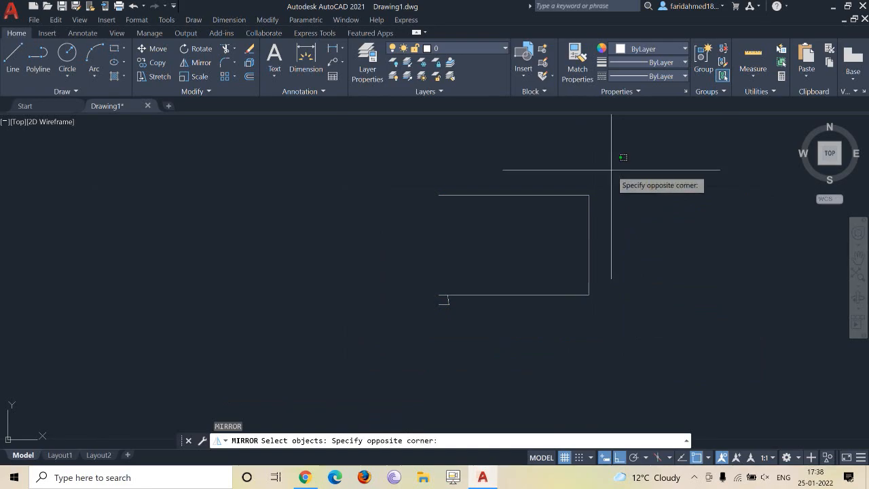
{"action": "left_click", "coordinate": [415, 324]}
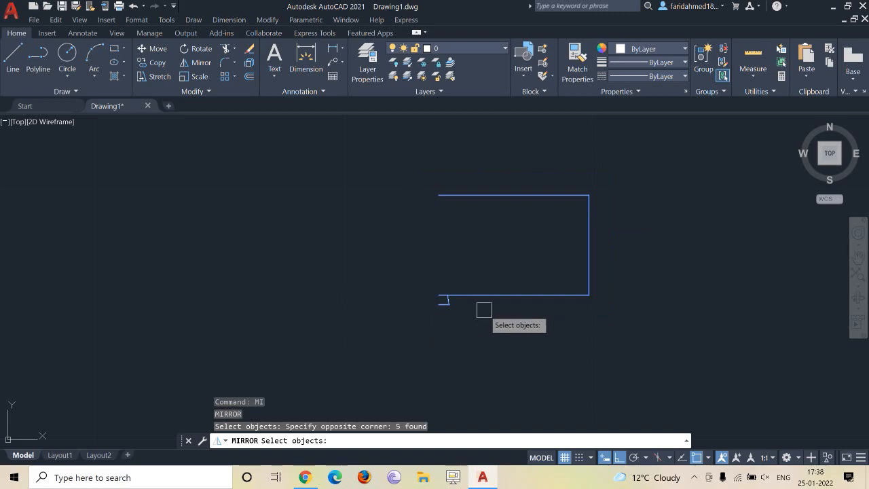
{"action": "key", "text": "Escape"}
{"action": "key", "text": "Escape"}
{"action": "type", "text": "i"}
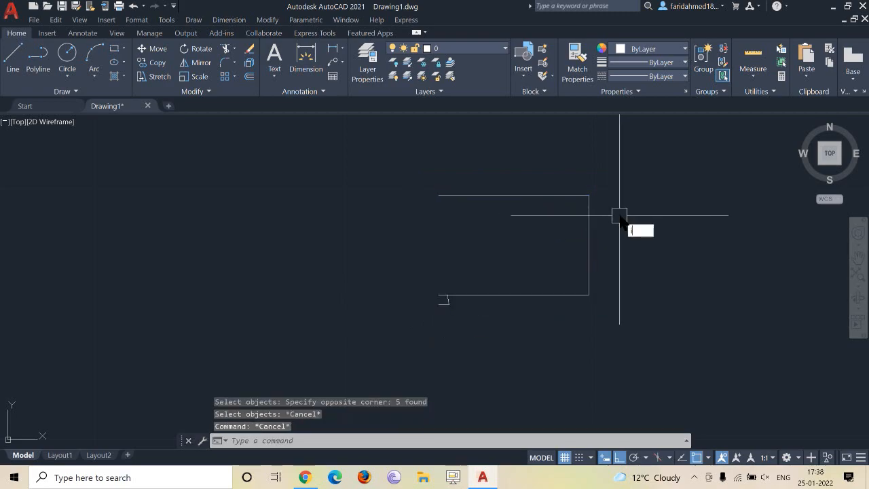
{"action": "key", "text": "Escape"}
{"action": "type", "text": "mi"}
{"action": "key", "text": "Return"}
{"action": "mouse_move", "coordinate": [618, 174]}
{"action": "left_mouse_down"}
{"action": "mouse_move", "coordinate": [493, 196]}
{"action": "mouse_move", "coordinate": [459, 313]}
{"action": "mouse_move", "coordinate": [442, 219]}
{"action": "mouse_move", "coordinate": [510, 262]}
{"action": "mouse_move", "coordinate": [536, 267]}
{"action": "left_mouse_up"}
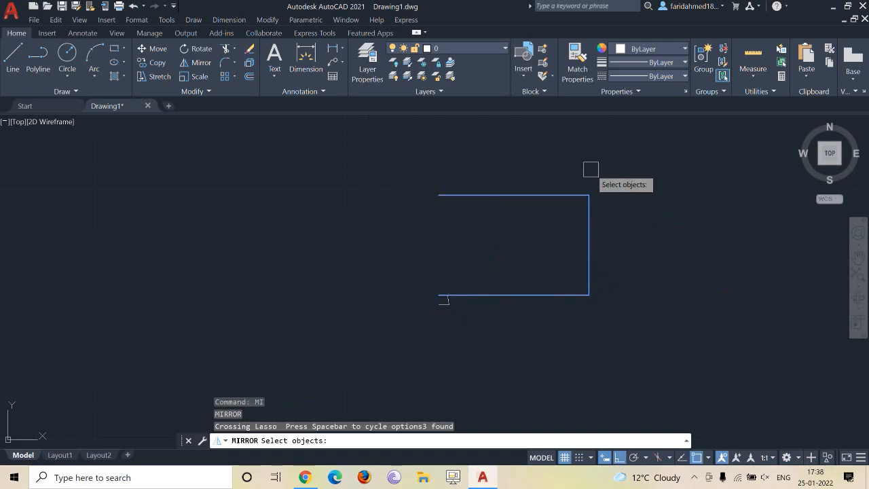
{"action": "key", "text": "Escape"}
{"action": "key", "text": "Escape"}
{"action": "middle_click_drag", "start_coordinate": [619, 218], "coordinate": [590, 226]}
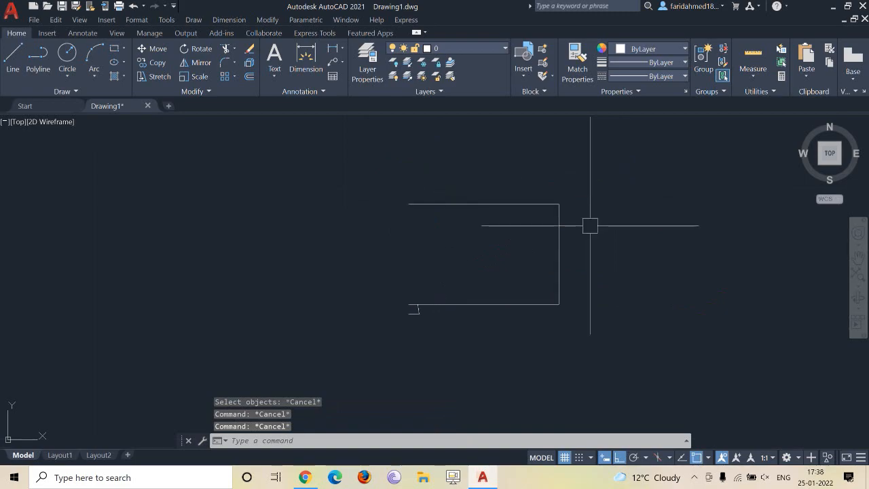
{"action": "key", "text": "Escape"}
- Mirror the whole half shape about the vertical axis through its open left endpoints, keeping the source objects
{"action": "type", "text": "MI"}
{"action": "key", "text": "Return"}
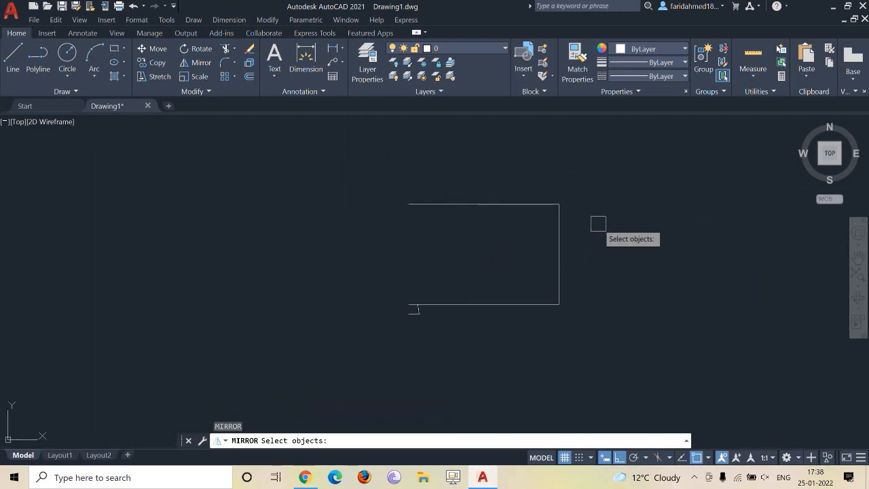
{"action": "left_click", "coordinate": [583, 181]}
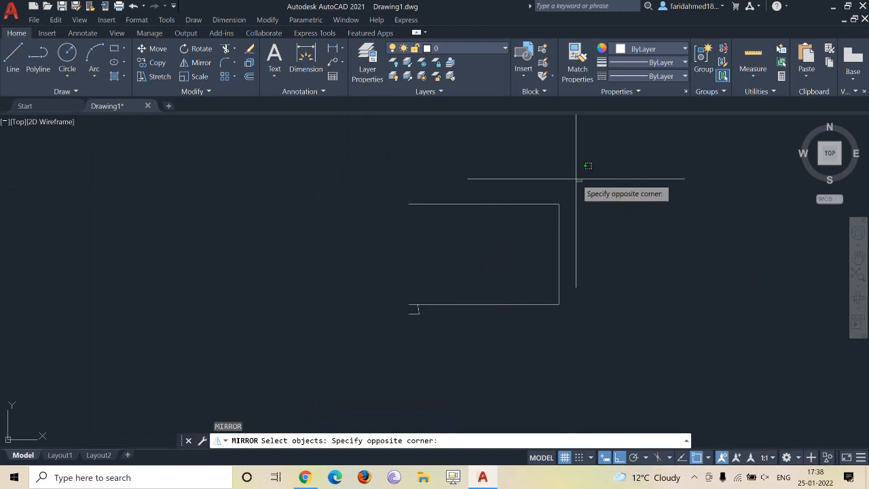
{"action": "left_click", "coordinate": [370, 333]}
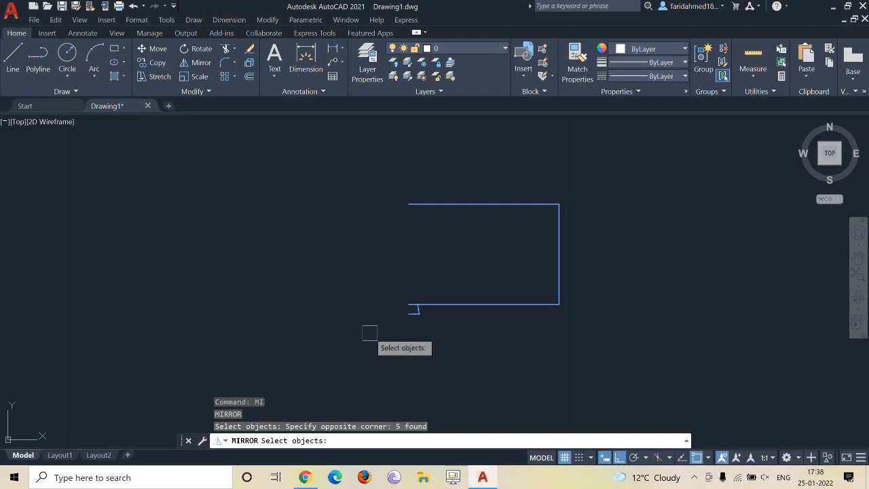
{"action": "key", "text": "Return"}
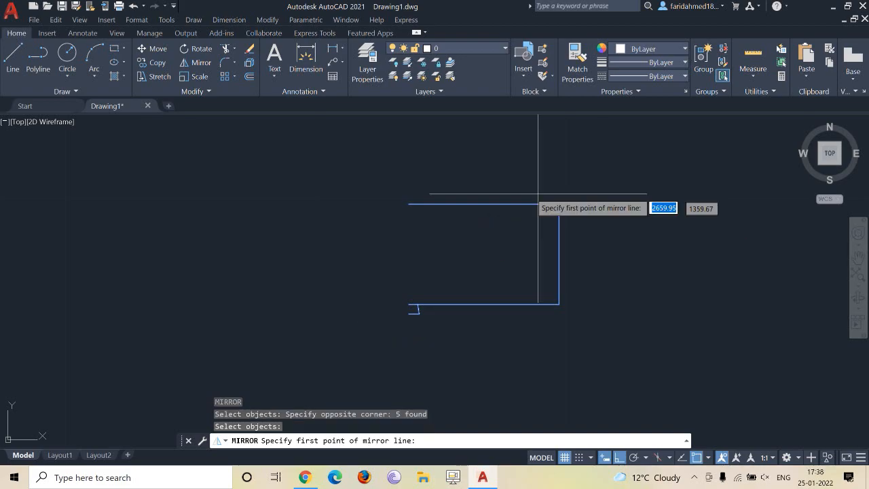
{"action": "left_click", "coordinate": [409, 203]}
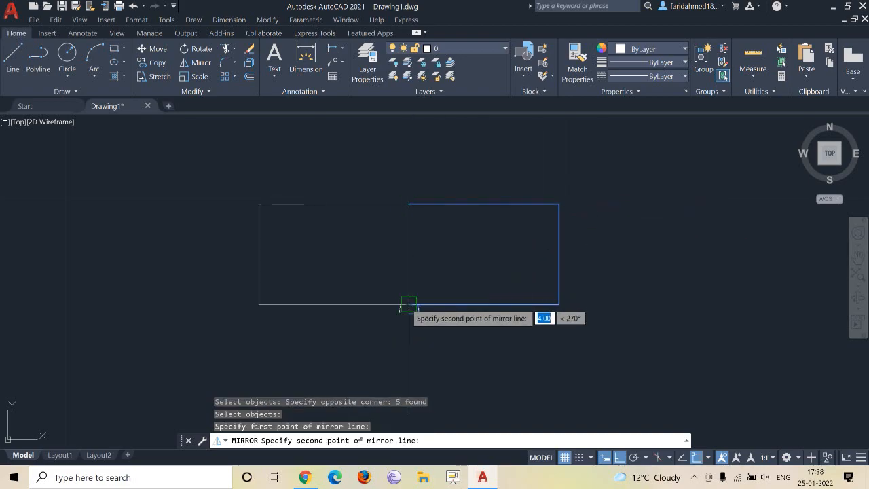
{"action": "left_click", "coordinate": [409, 305]}
{"action": "key", "text": "Return"}
- Erase the completed rectangle together with the small tab beneath it
{"action": "middle_click_drag", "start_coordinate": [717, 267], "coordinate": [621, 260]}
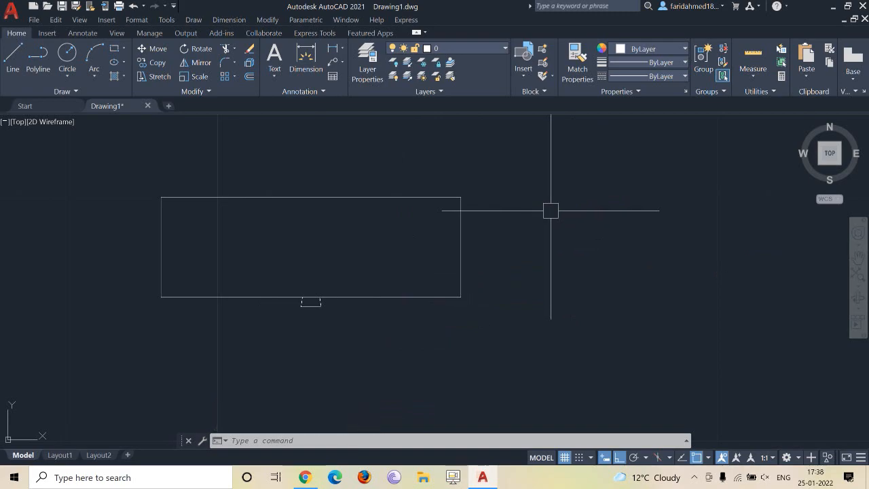
{"action": "scroll", "coordinate": [305, 276], "scroll_direction": "up", "scroll_amount": 2}
{"action": "scroll", "coordinate": [371, 244], "scroll_direction": "down", "scroll_amount": 2}
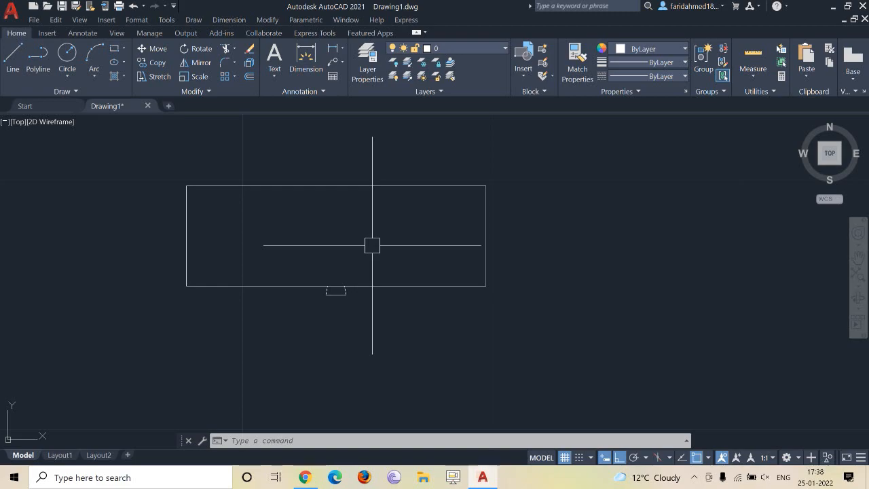
{"action": "middle_click_drag", "start_coordinate": [372, 245], "coordinate": [402, 241]}
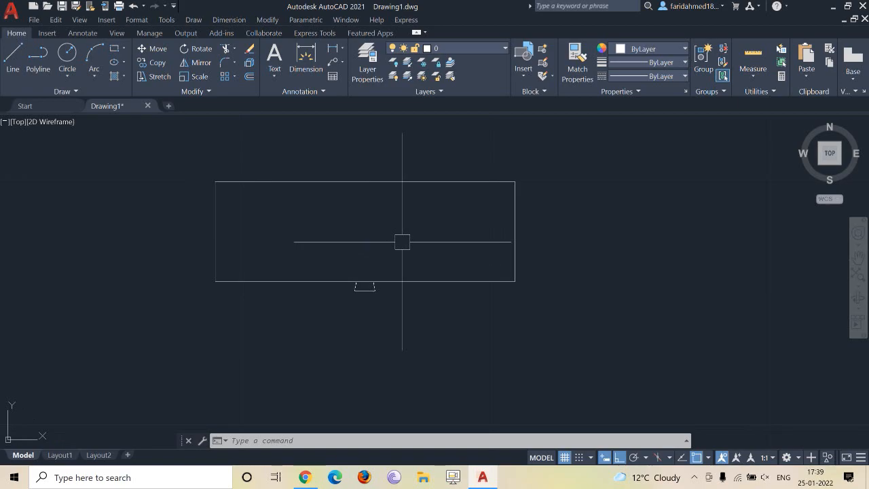
{"action": "left_click", "coordinate": [179, 152]}
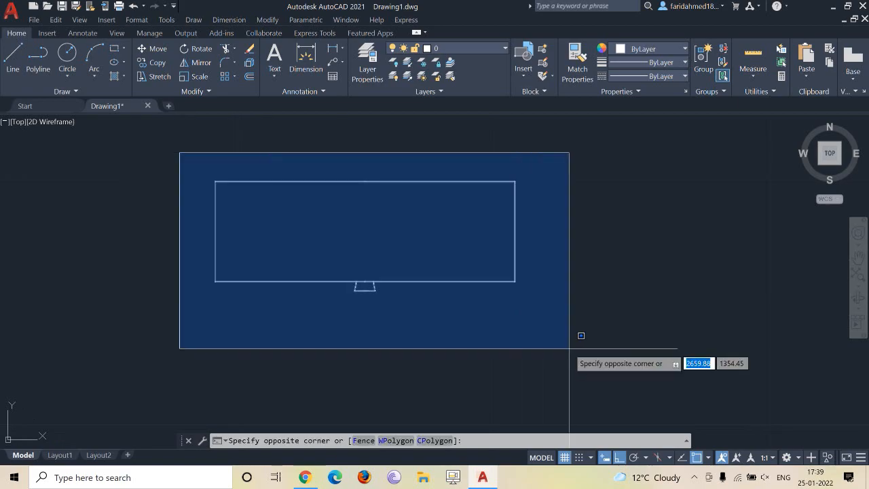
{"action": "left_click", "coordinate": [569, 346]}
{"action": "type", "text": "E"}
{"action": "key", "text": "Return"}
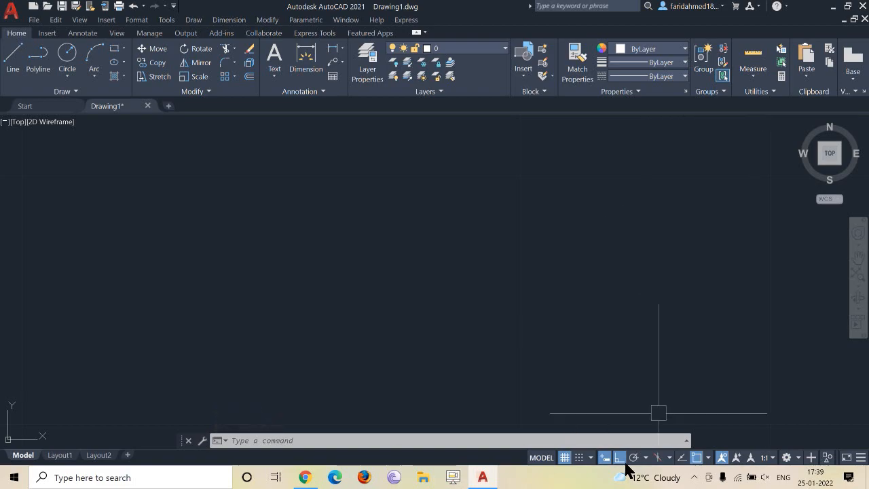
{"action": "left_click", "coordinate": [694, 478]}
{"action": "right_click", "coordinate": [682, 454]}
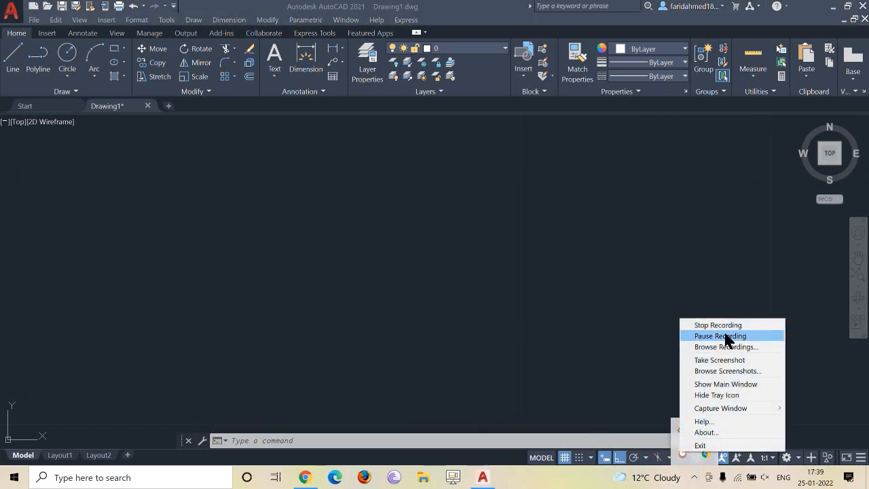
{"action": "left_click", "coordinate": [703, 336]}
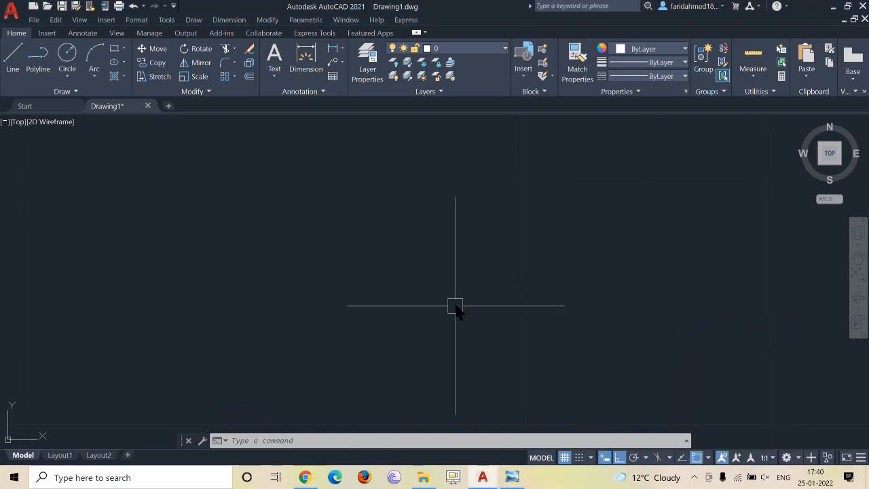
- Draw a horizontal line 30 units long in the empty drawing area
{"action": "type", "text": "l"}
{"action": "key", "text": "Return"}
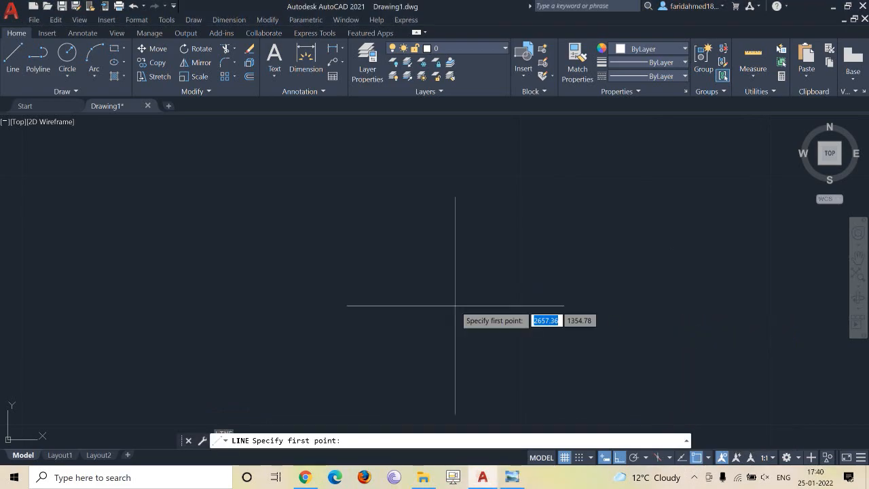
{"action": "left_click", "coordinate": [455, 305]}
{"action": "type", "text": "30"}
{"action": "key", "text": "Return"}
{"action": "key", "text": "Escape"}
- Erase the old zigzag lines, the slanted line crossing them and the two small circles beside them
{"action": "scroll", "coordinate": [549, 303], "scroll_direction": "down", "scroll_amount": 3}
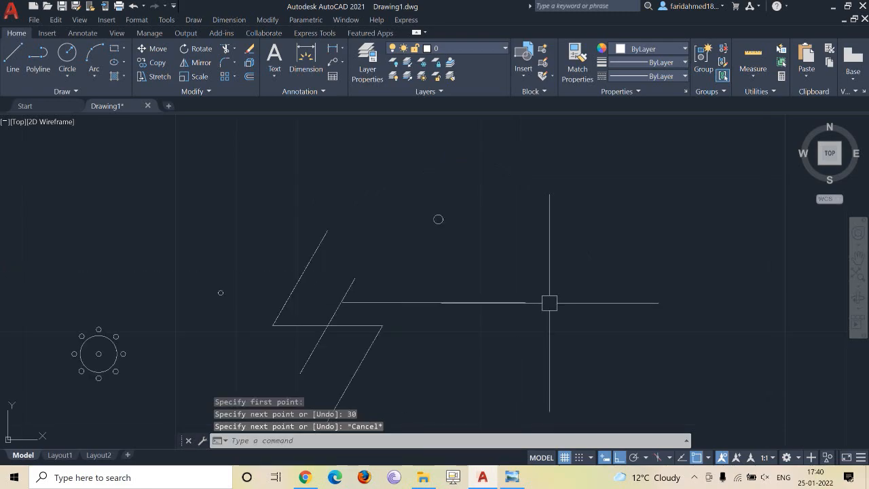
{"action": "scroll", "coordinate": [165, 187], "scroll_direction": "down", "scroll_amount": 1}
{"action": "left_click", "coordinate": [152, 166]}
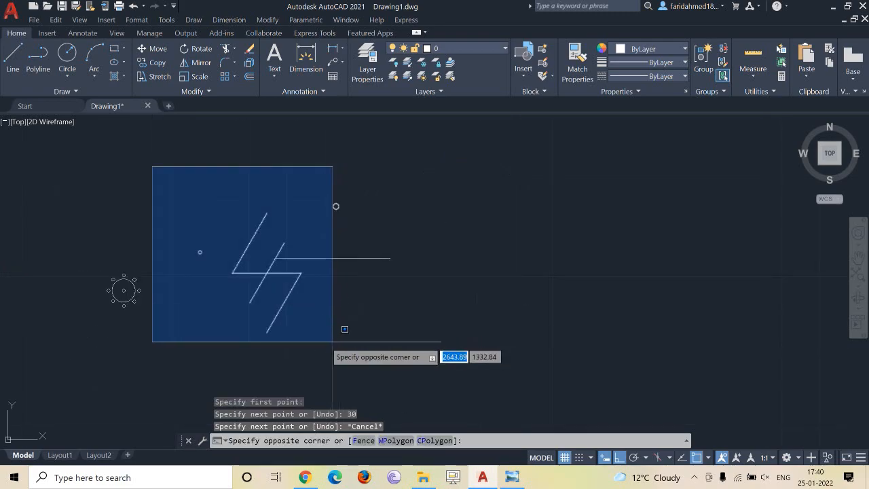
{"action": "left_click", "coordinate": [343, 340]}
{"action": "key", "text": "Delete"}
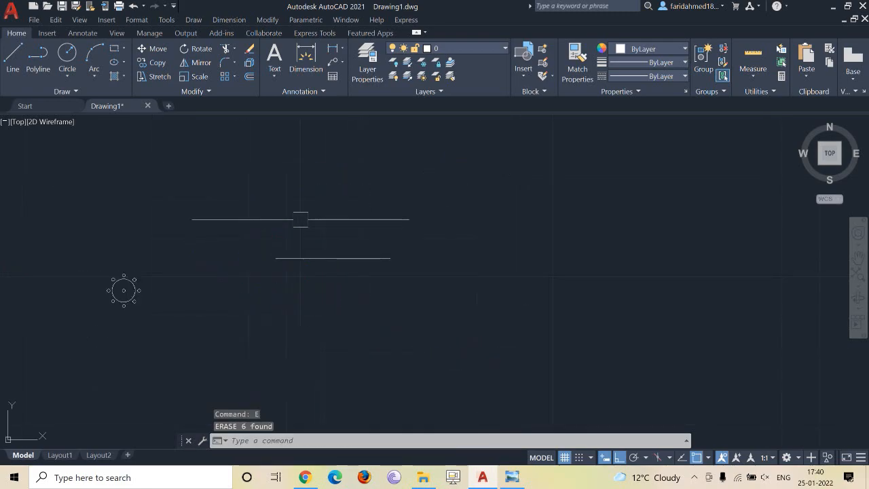
- Rotate a copy of the horizontal line by 60 degrees about its left endpoint
{"action": "type", "text": "RO"}
{"action": "key", "text": "Return"}
{"action": "left_click", "coordinate": [366, 212]}
{"action": "left_click", "coordinate": [260, 285]}
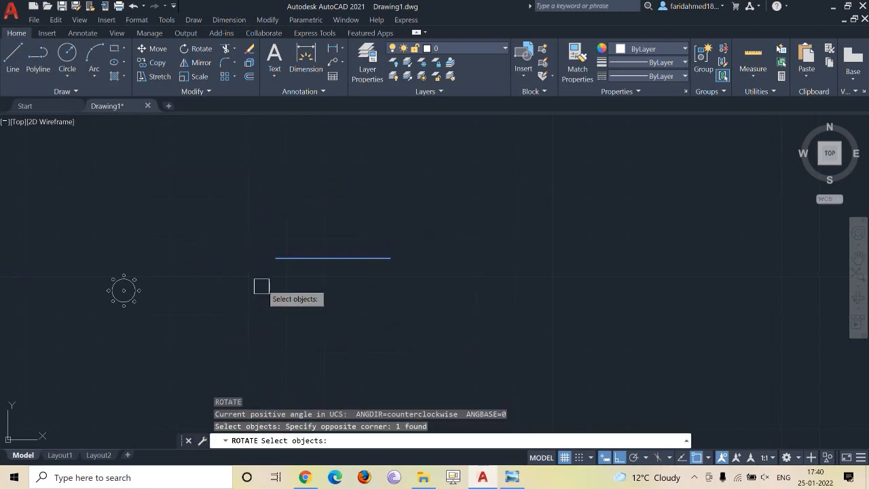
{"action": "key", "text": "Return"}
{"action": "left_click", "coordinate": [275, 258]}
{"action": "type", "text": "c"}
{"action": "key", "text": "Return"}
{"action": "type", "text": "60"}
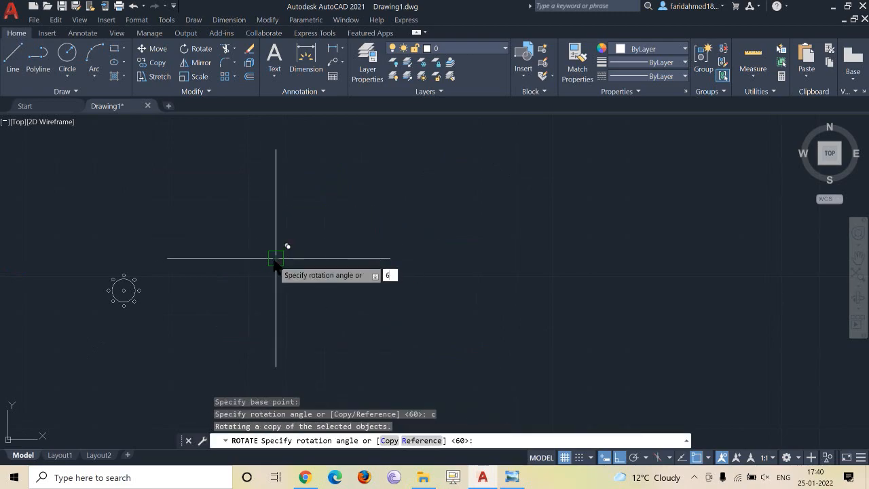
{"action": "key", "text": "Return"}
- Back in AutoCAD, mirror both lines about a horizontal axis through the slanted line's upper endpoint, keeping the source objects
{"action": "scroll", "coordinate": [396, 287], "scroll_direction": "down", "scroll_amount": 2}
{"action": "middle_click_drag", "start_coordinate": [409, 277], "coordinate": [411, 278]}
{"action": "scroll", "coordinate": [411, 279], "scroll_direction": "up", "scroll_amount": 2}
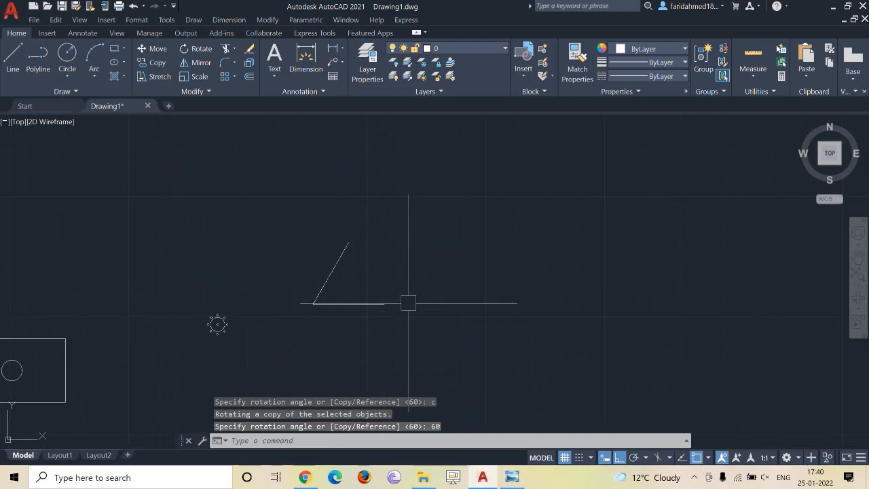
{"action": "scroll", "coordinate": [438, 267], "scroll_direction": "up", "scroll_amount": 2}
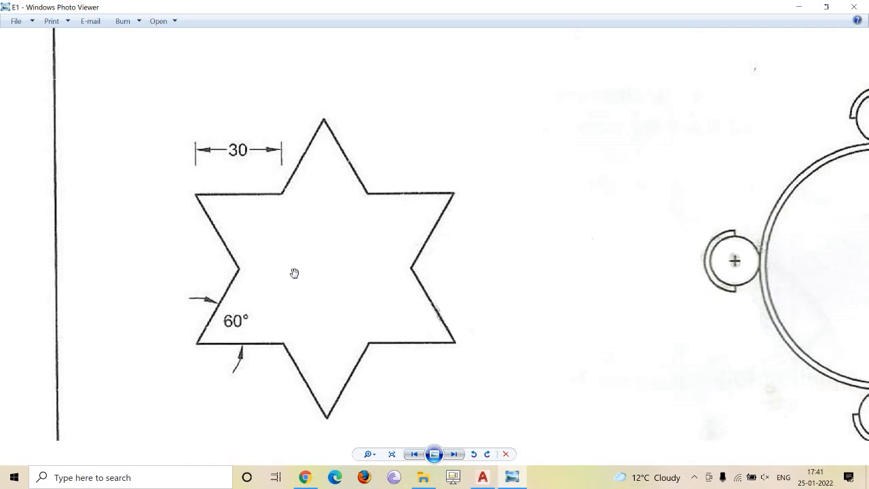
{"action": "left_click", "coordinate": [482, 477]}
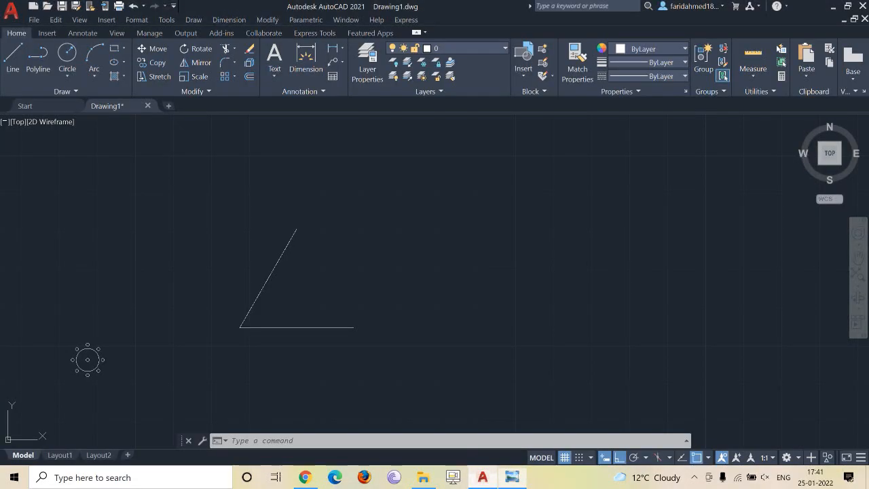
{"action": "type", "text": "mi"}
{"action": "key", "text": "Return"}
{"action": "left_click", "coordinate": [317, 184]}
{"action": "left_click", "coordinate": [229, 353]}
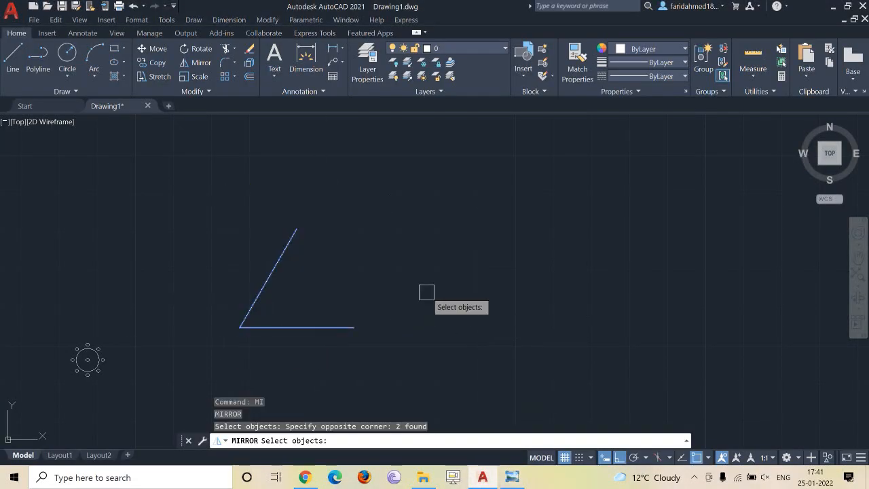
{"action": "key", "text": "Return"}
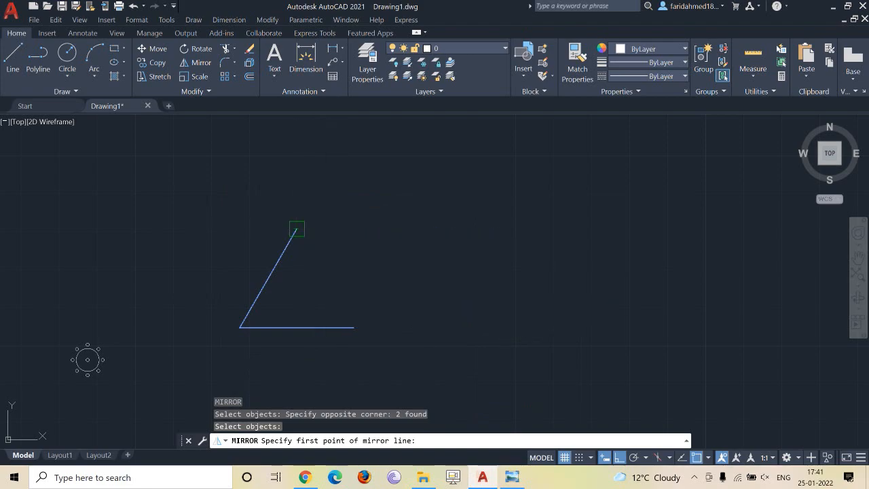
{"action": "left_click", "coordinate": [296, 229]}
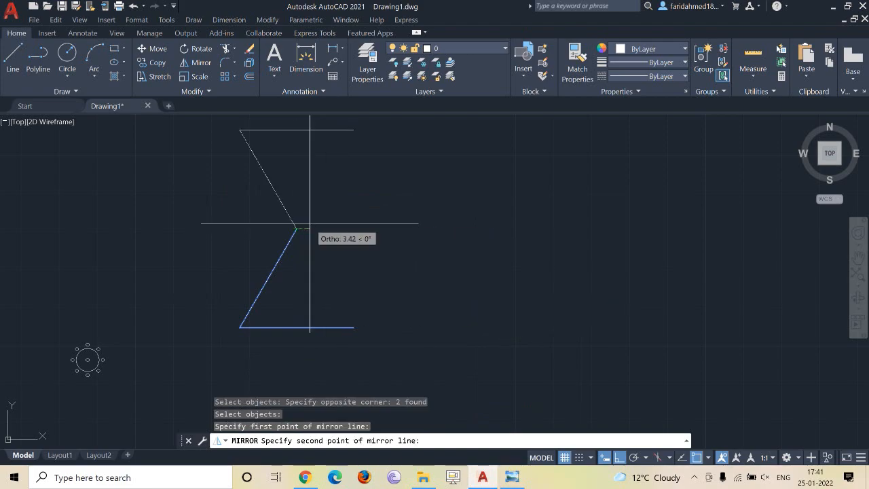
{"action": "left_click", "coordinate": [384, 228]}
{"action": "key", "text": "Return"}
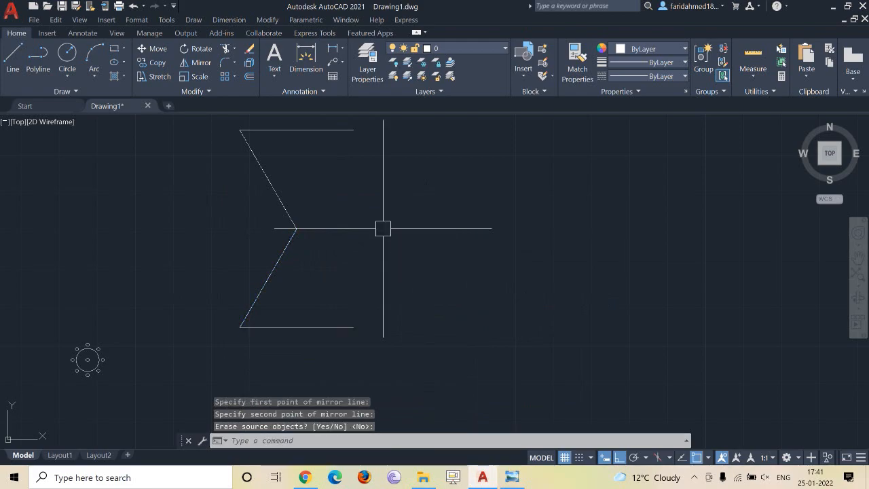
- Copy the lower slanted line from its bottom endpoint to the right end of the upper horizontal line
{"action": "scroll", "coordinate": [392, 218], "scroll_direction": "down", "scroll_amount": 1}
{"action": "middle_click_drag", "start_coordinate": [391, 218], "coordinate": [390, 236]}
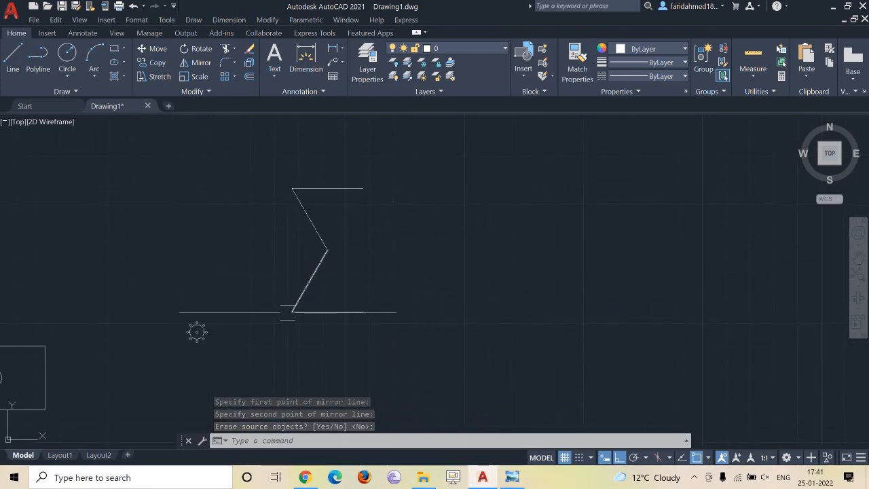
{"action": "type", "text": "co"}
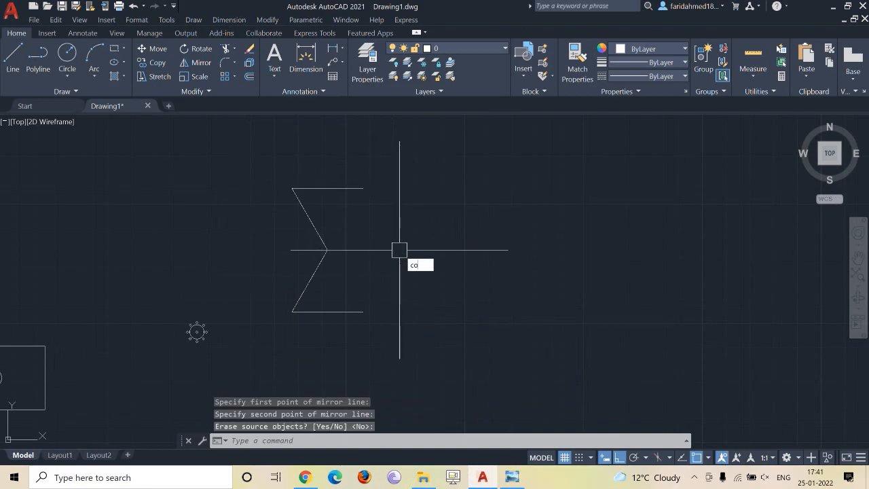
{"action": "key", "text": "Return"}
{"action": "left_click", "coordinate": [309, 283]}
{"action": "key", "text": "Return"}
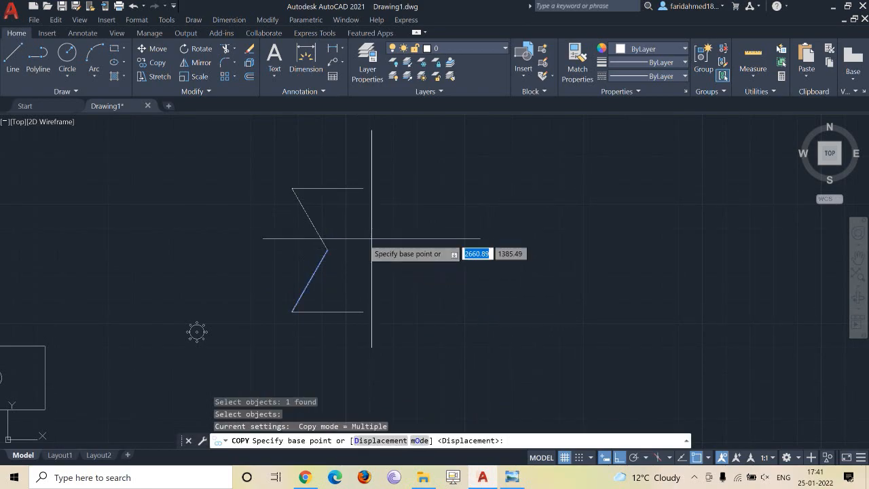
{"action": "left_click", "coordinate": [292, 311]}
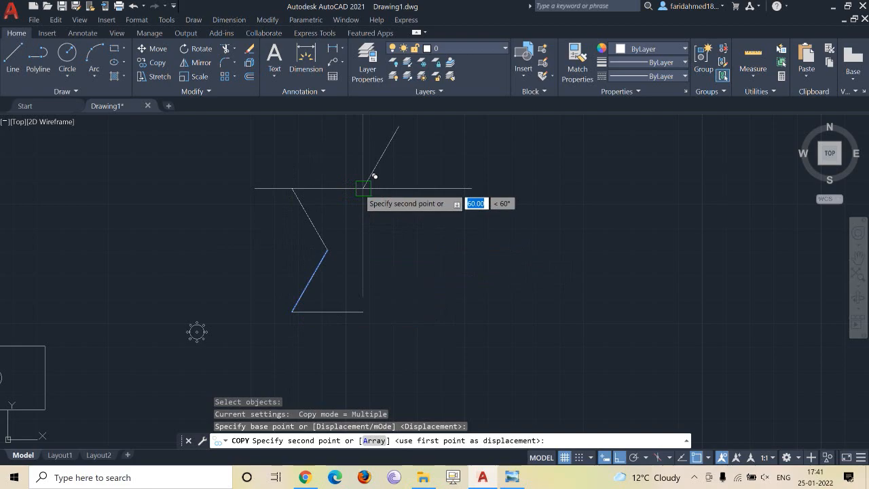
{"action": "left_click", "coordinate": [363, 189]}
{"action": "key", "text": "Return"}
- Copy the upper slanted line from its top endpoint to the right end of the lower horizontal line
{"action": "scroll", "coordinate": [539, 278], "scroll_direction": "up", "scroll_amount": 2}
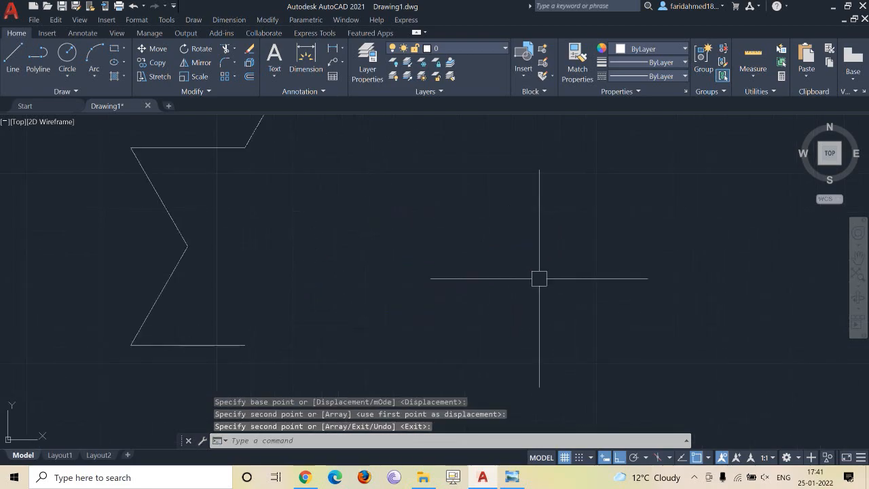
{"action": "key", "text": "Return"}
{"action": "left_click", "coordinate": [167, 204]}
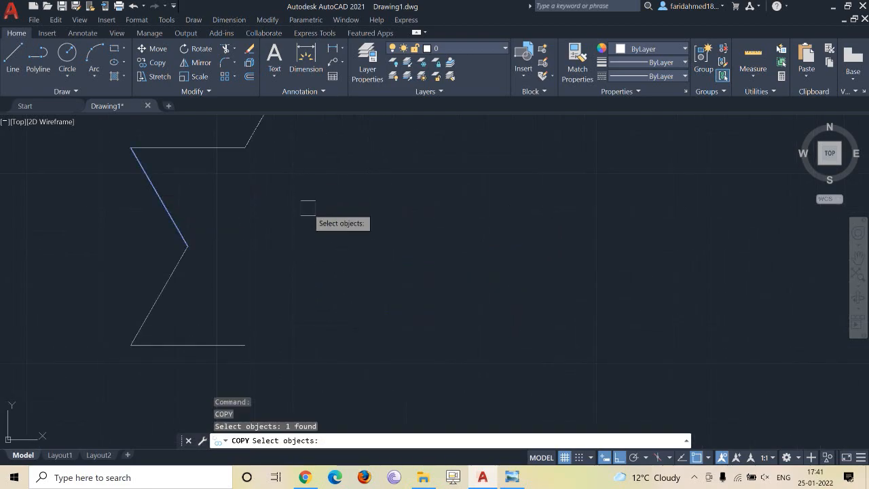
{"action": "key", "text": "Return"}
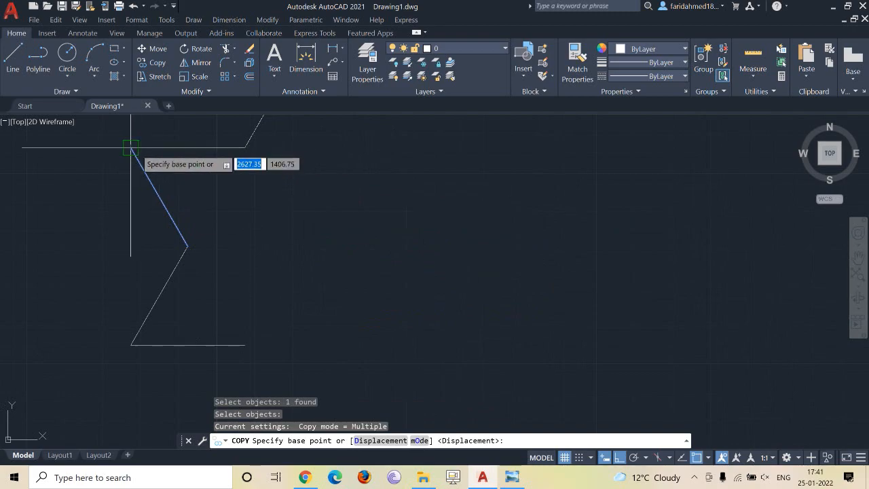
{"action": "left_click", "coordinate": [131, 148]}
{"action": "left_click", "coordinate": [247, 341]}
{"action": "key", "text": "Return"}
- Mirror the six-line half star about the vertical axis through its open endpoints, keeping the source objects
{"action": "scroll", "coordinate": [313, 296], "scroll_direction": "down", "scroll_amount": 2}
{"action": "scroll", "coordinate": [391, 297], "scroll_direction": "down", "scroll_amount": 2}
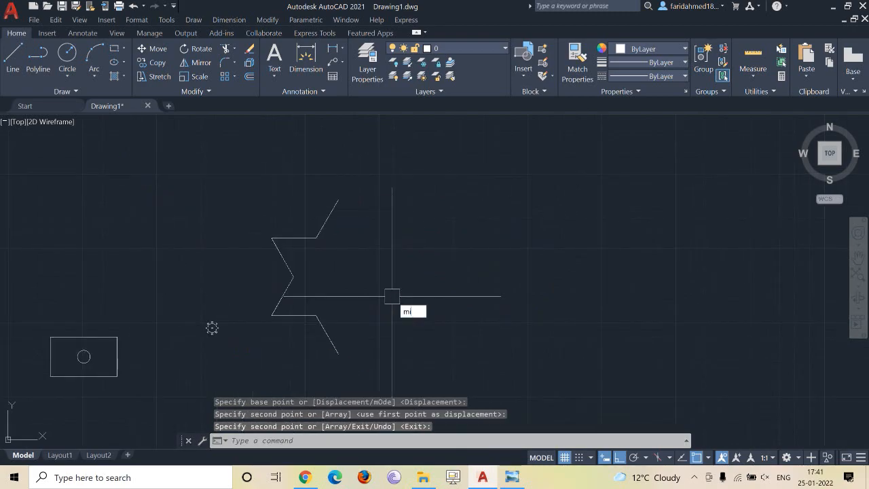
{"action": "key", "text": "Escape"}
{"action": "type", "text": "mi"}
{"action": "key", "text": "Return"}
{"action": "left_click", "coordinate": [380, 146]}
{"action": "left_click", "coordinate": [253, 353]}
{"action": "key", "text": "Return"}
{"action": "left_click", "coordinate": [339, 200]}
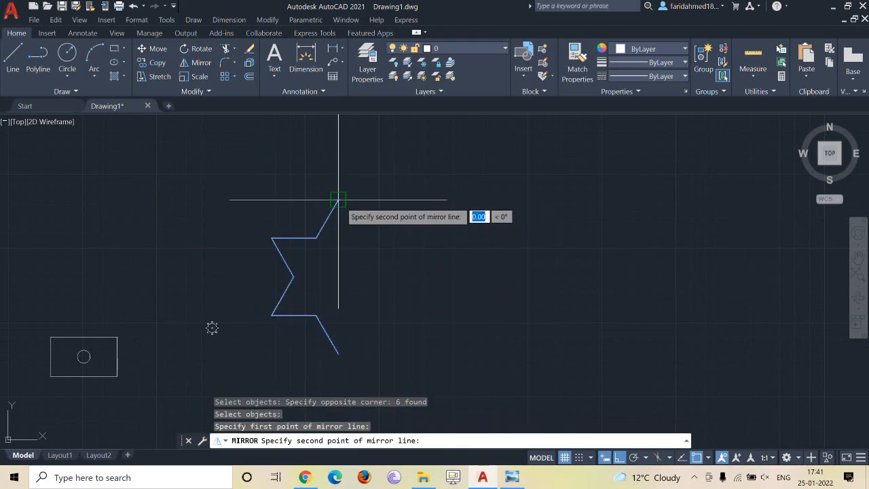
{"action": "left_click", "coordinate": [333, 349]}
{"action": "key", "text": "Return"}
{"action": "middle_click_drag", "start_coordinate": [474, 311], "coordinate": [475, 288]}
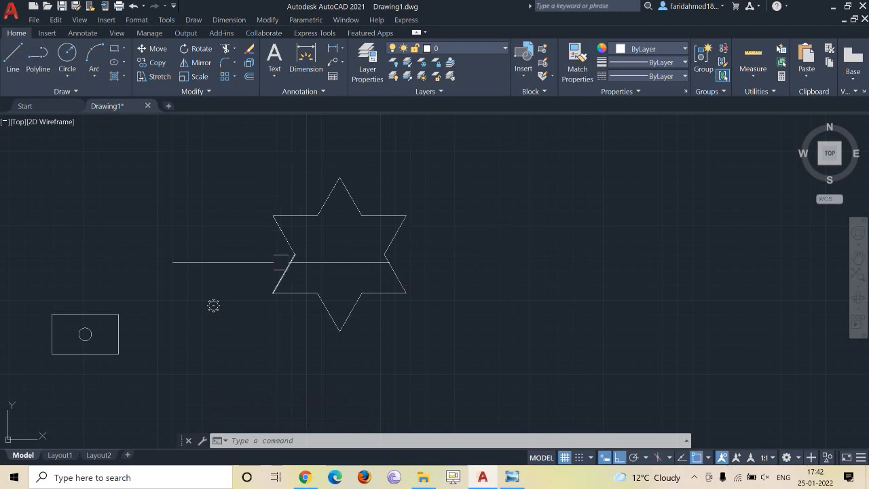
- Switch to Windows Photo Viewer and examine the dimensions of the notched shape for the relative rectangular coordinate exercise
{"action": "left_click", "coordinate": [507, 479]}
{"action": "mouse_move", "coordinate": [624, 193]}
{"action": "left_mouse_down"}
{"action": "mouse_move", "coordinate": [487, 406]}
{"action": "mouse_move", "coordinate": [406, 475]}
{"action": "left_mouse_up"}
{"action": "left_click_drag", "start_coordinate": [209, 229], "coordinate": [557, 383]}
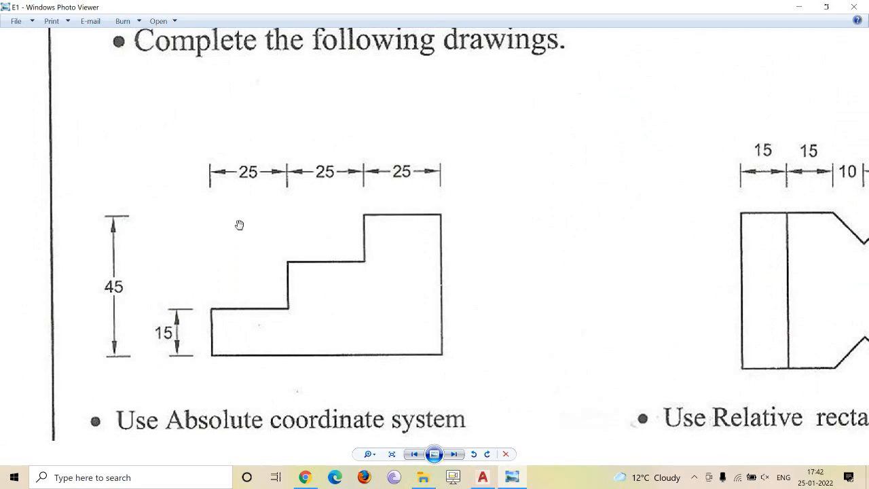
{"action": "left_click_drag", "start_coordinate": [670, 244], "coordinate": [282, 225]}
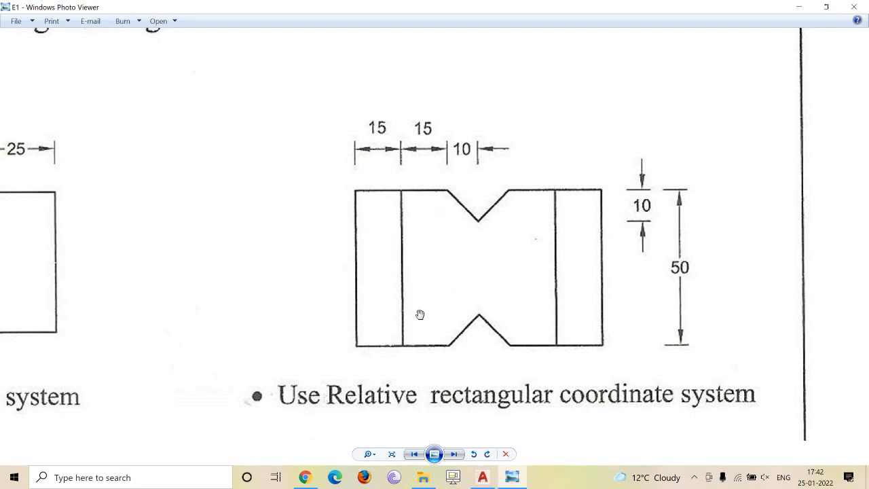
- Switch to AutoCAD and draw the notched shape's left edge as a 50-unit vertical line upward beside the star
{"action": "left_click", "coordinate": [483, 477]}
{"action": "middle_click_drag", "start_coordinate": [468, 308], "coordinate": [169, 356]}
{"action": "scroll", "coordinate": [169, 356], "scroll_direction": "down", "scroll_amount": 1}
{"action": "type", "text": "l"}
{"action": "key", "text": "Return"}
{"action": "left_click", "coordinate": [291, 307]}
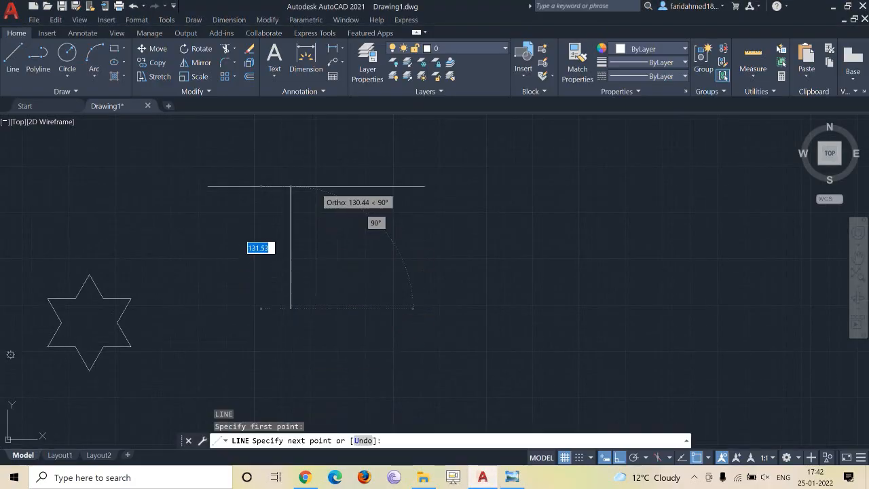
{"action": "type", "text": "50"}
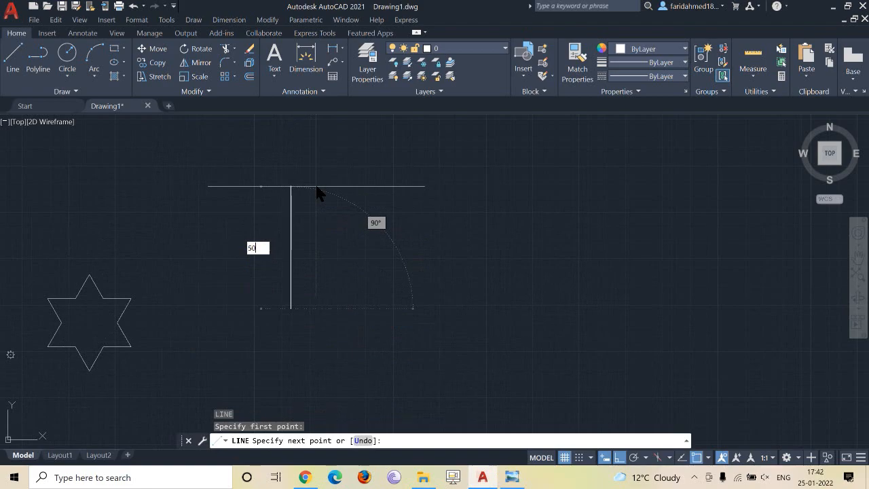
{"action": "key", "text": "Return"}
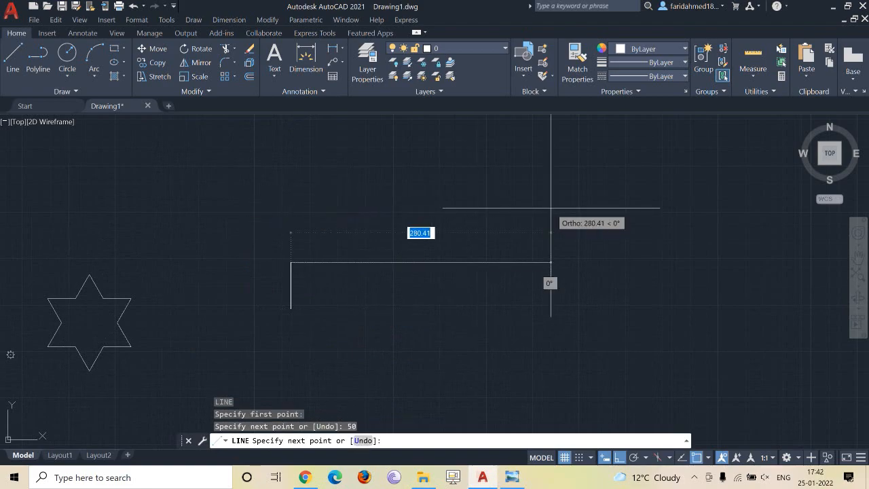
- Continue the line from the left edge's upper end with horizontal segments of 30 and 10 units, and end the command
{"action": "type", "text": "30"}
{"action": "key", "text": "Return"}
{"action": "scroll", "coordinate": [322, 265], "scroll_direction": "up", "scroll_amount": 2}
{"action": "scroll", "coordinate": [323, 266], "scroll_direction": "up", "scroll_amount": 2}
{"action": "type", "text": "10"}
{"action": "key", "text": "Return"}
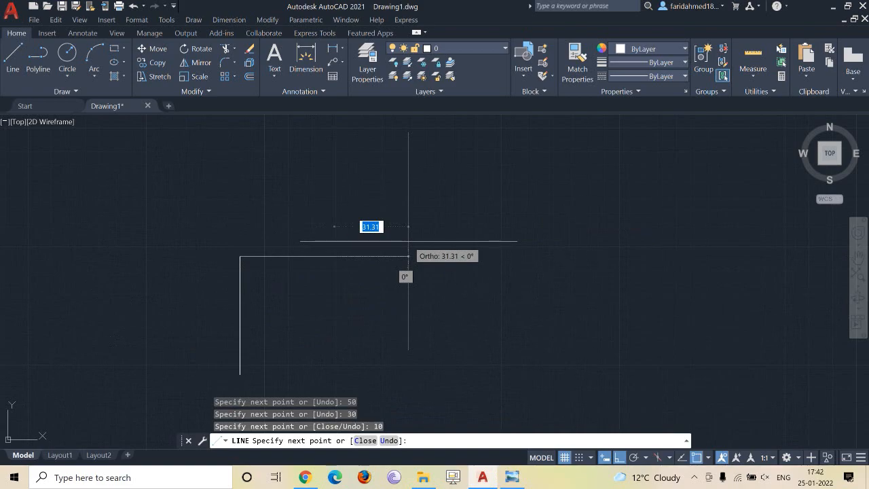
{"action": "key", "text": "Escape"}
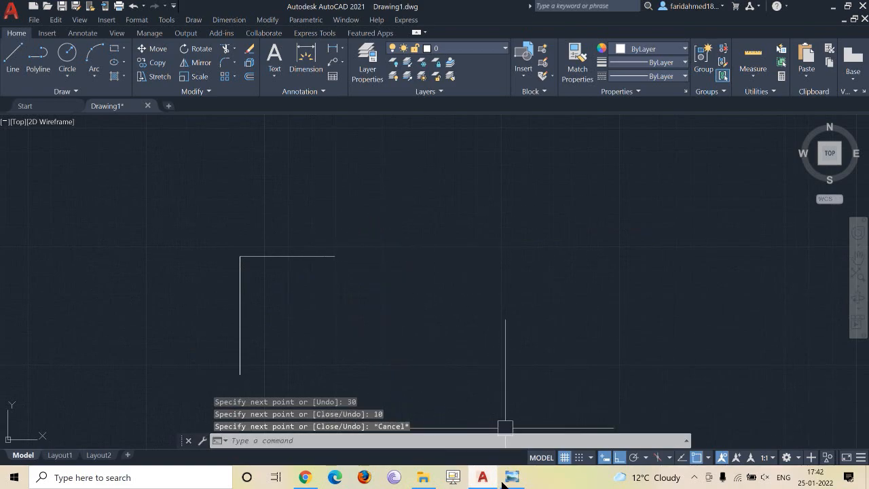
- Recheck the sheet in Windows Photo Viewer; in AutoCAD, draw a line 10 units down from the upper edge's free end and diagonally back to the 30-unit segment's end
{"action": "left_click", "coordinate": [512, 478]}
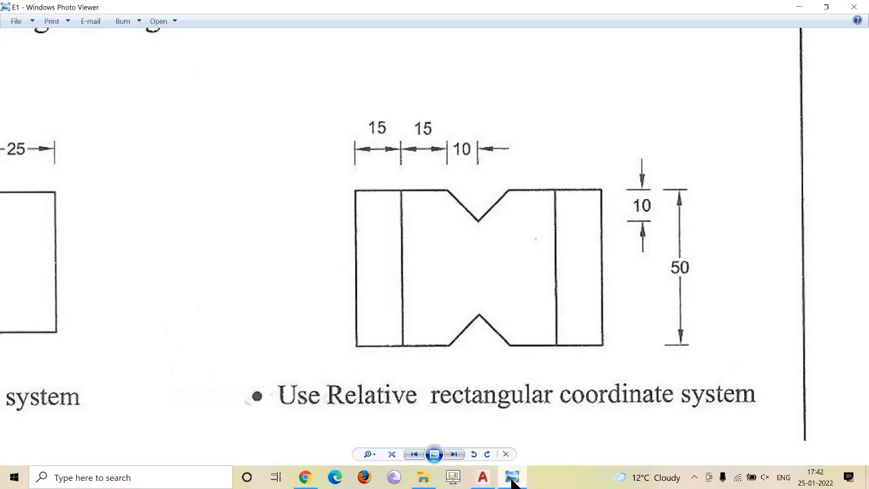
{"action": "left_click", "coordinate": [797, 9]}
{"action": "type", "text": "l"}
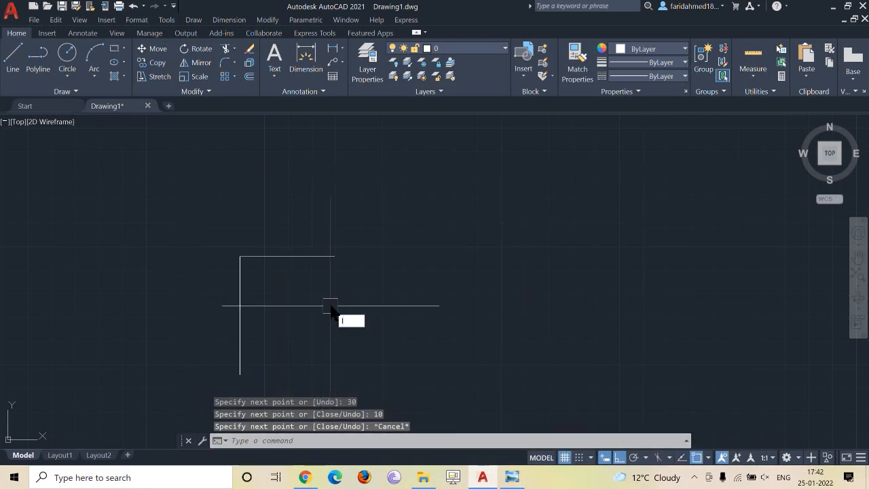
{"action": "key", "text": "Return"}
{"action": "left_click", "coordinate": [334, 257]}
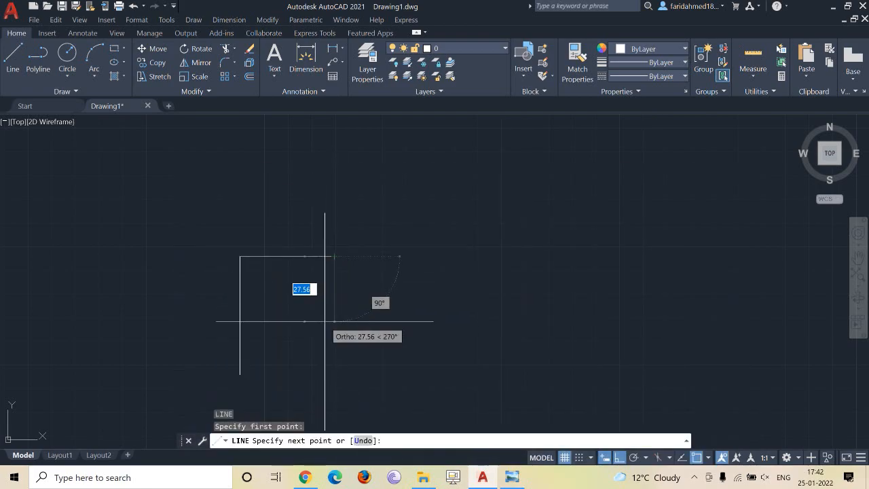
{"action": "type", "text": "10"}
{"action": "key", "text": "Return"}
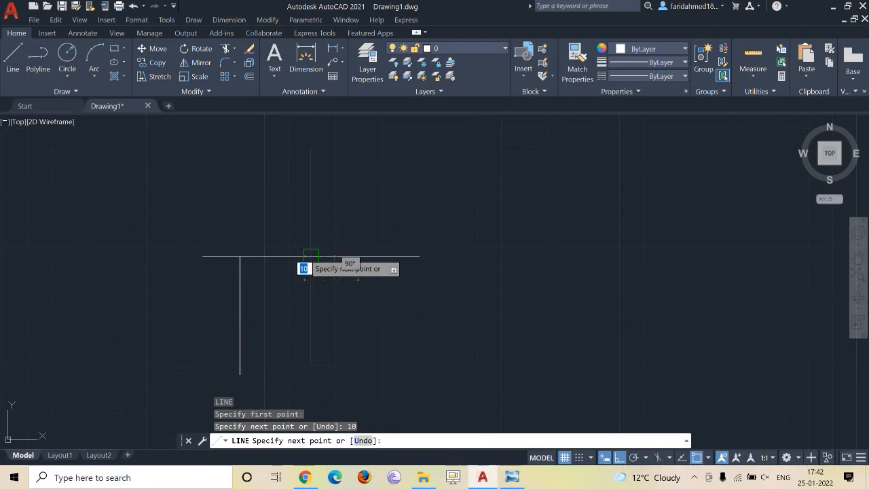
{"action": "left_click", "coordinate": [311, 257]}
{"action": "key", "text": "Escape"}
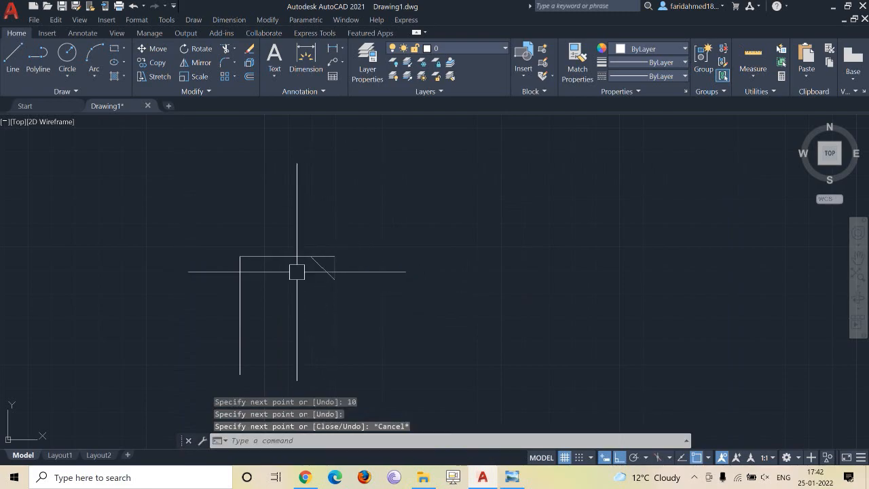
- Erase the two 10-unit construction lines, horizontal and vertical, beside the diagonal notch line
{"action": "scroll", "coordinate": [296, 271], "scroll_direction": "up", "scroll_amount": 1}
{"action": "left_click", "coordinate": [386, 220]}
{"action": "left_click", "coordinate": [348, 256]}
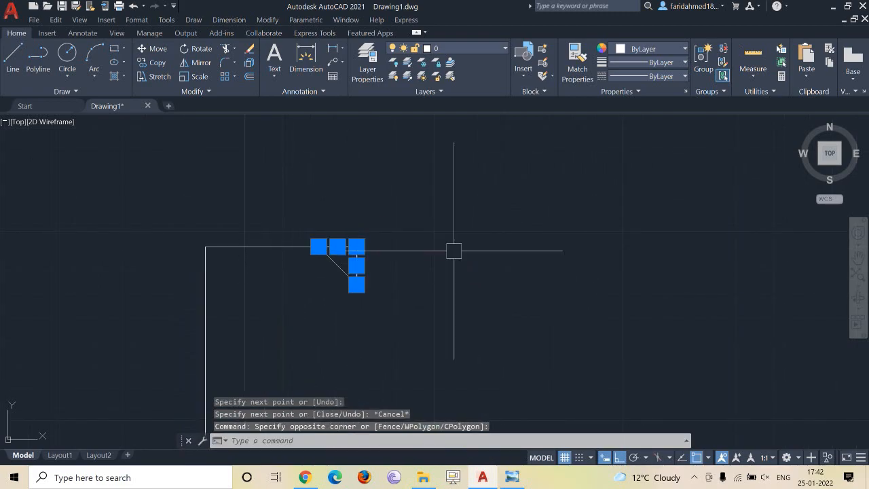
{"action": "key", "text": "Delete"}
- Copy the notched shape's left edge from its upper endpoint to the midpoint of the upper edge, 15 units to the right
{"action": "middle_click_drag", "start_coordinate": [426, 302], "coordinate": [475, 243]}
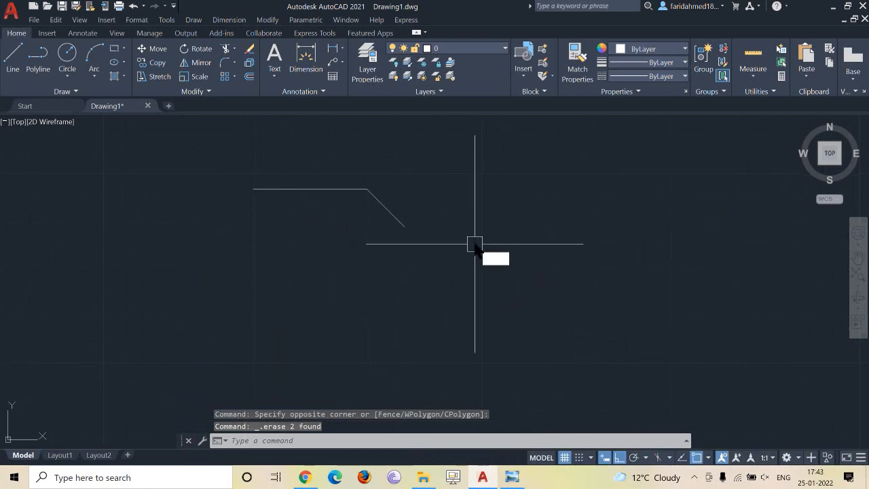
{"action": "key", "text": "Return"}
{"action": "left_click", "coordinate": [252, 267]}
{"action": "key", "text": "Return"}
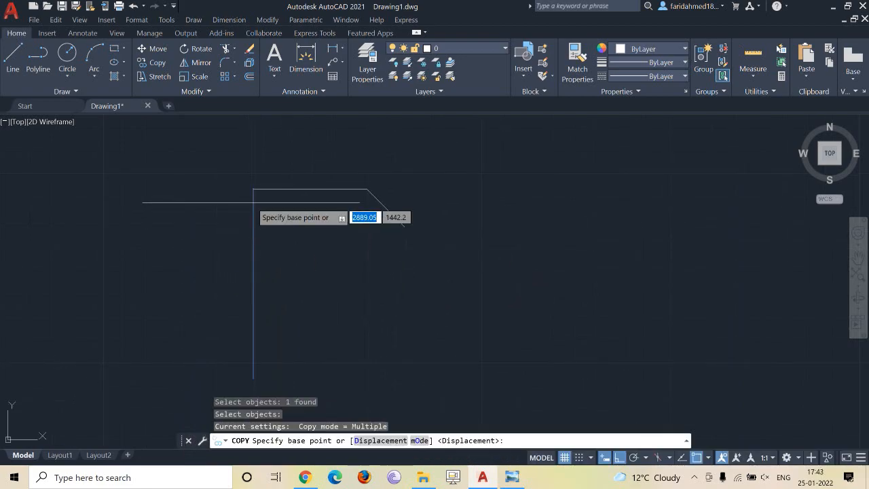
{"action": "left_click", "coordinate": [254, 190]}
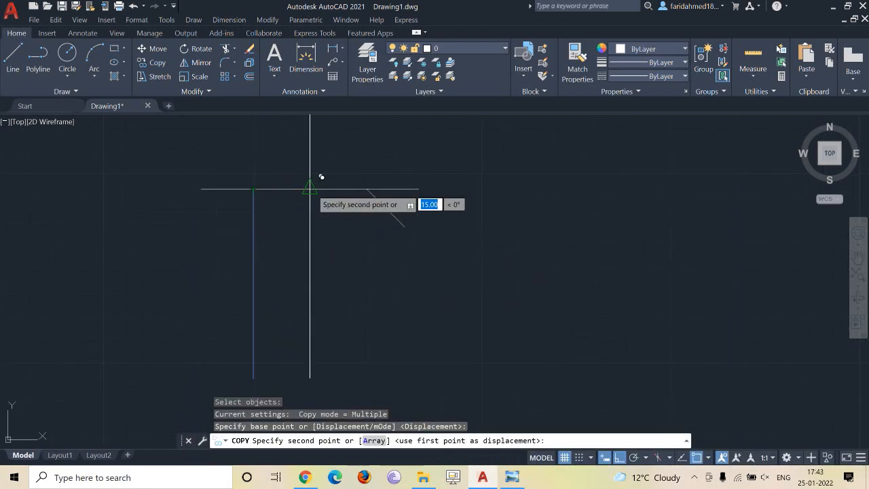
{"action": "left_click", "coordinate": [310, 189]}
{"action": "key", "text": "Escape"}
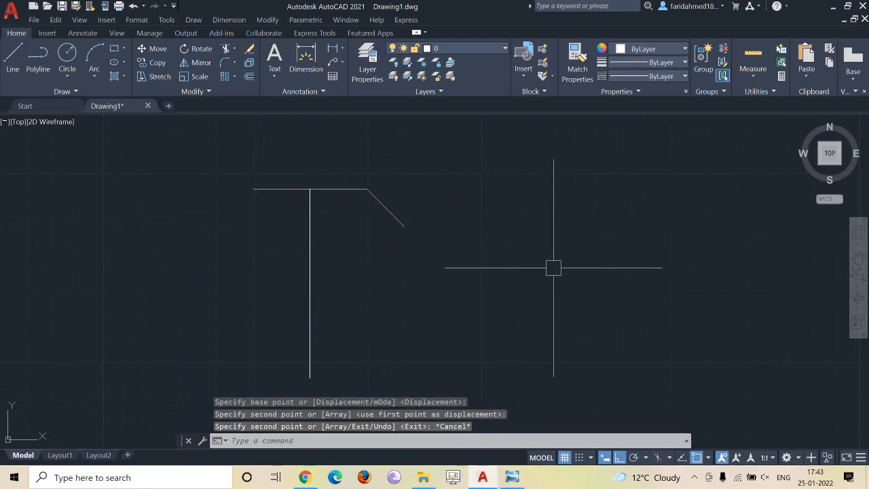
- Mirror the upper edge and diagonal notch line about the horizontal axis through the vertical lines' midpoints, keeping the source objects
{"action": "type", "text": "mi"}
{"action": "key", "text": "Return"}
{"action": "left_click", "coordinate": [215, 159]}
{"action": "left_click", "coordinate": [496, 267]}
{"action": "key", "text": "Return"}
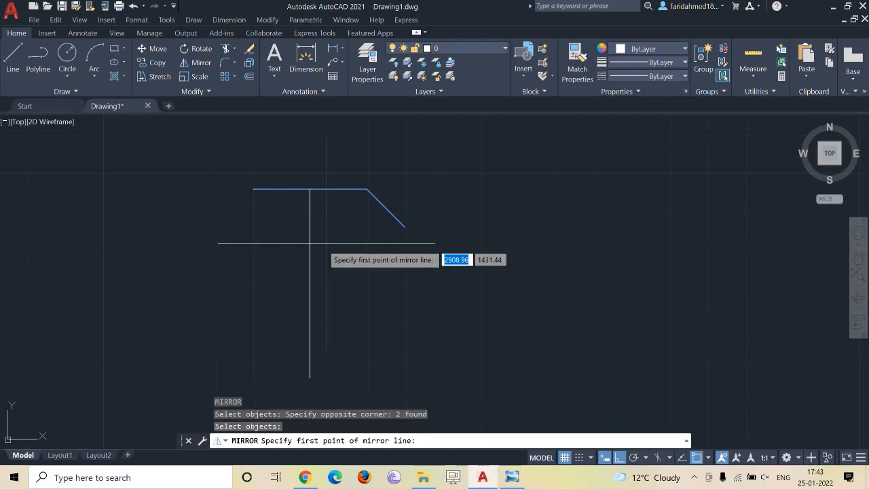
{"action": "left_click", "coordinate": [254, 283]}
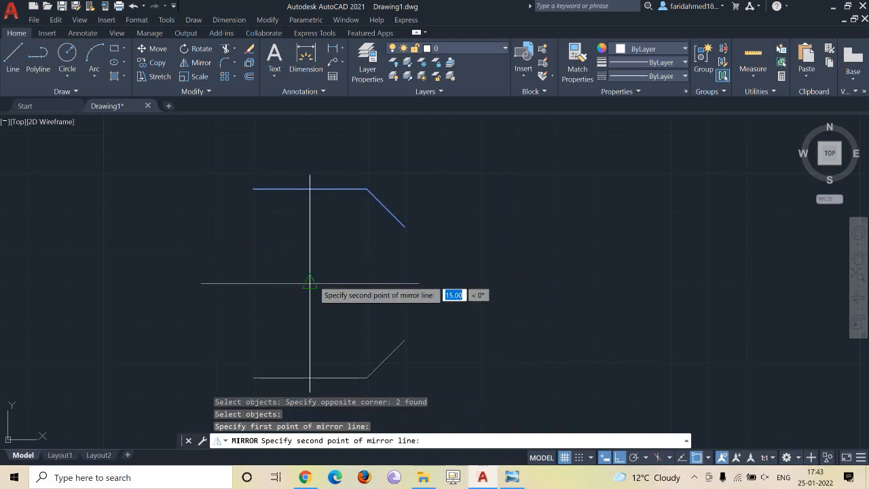
{"action": "left_click", "coordinate": [313, 282]}
{"action": "key", "text": "Return"}
- Mirror the six lines of the left half about the vertical axis through the two notch points, keeping the source objects
{"action": "scroll", "coordinate": [509, 269], "scroll_direction": "down", "scroll_amount": 2}
{"action": "key", "text": "Return"}
{"action": "left_click", "coordinate": [328, 163]}
{"action": "left_click", "coordinate": [510, 351]}
{"action": "key", "text": "Return"}
{"action": "left_click", "coordinate": [445, 242]}
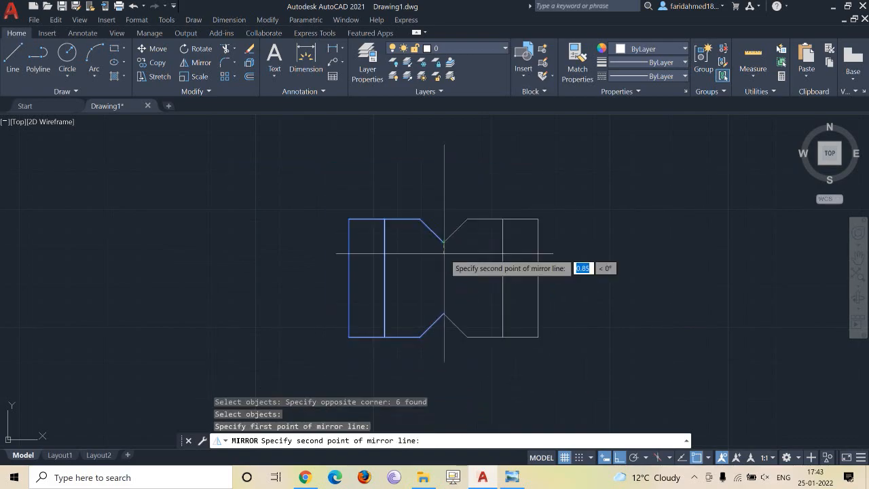
{"action": "left_click", "coordinate": [444, 310]}
{"action": "key", "text": "Return"}
{"action": "middle_click_drag", "start_coordinate": [708, 296], "coordinate": [623, 285]}
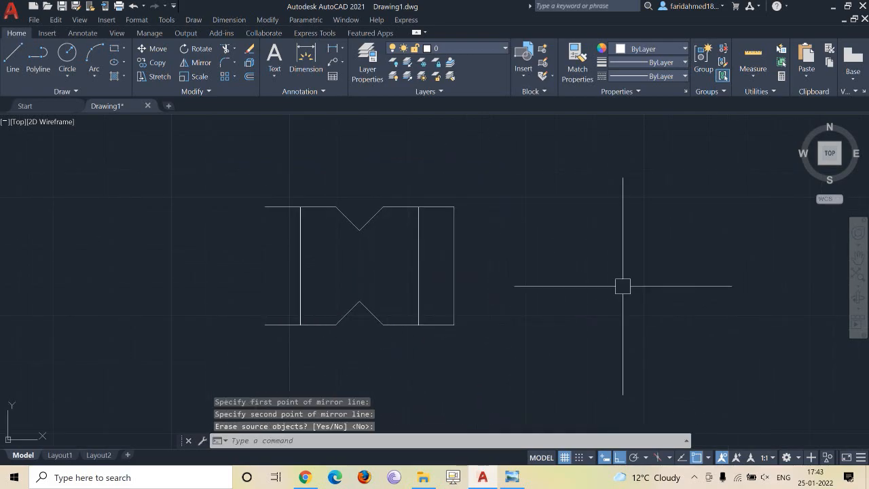
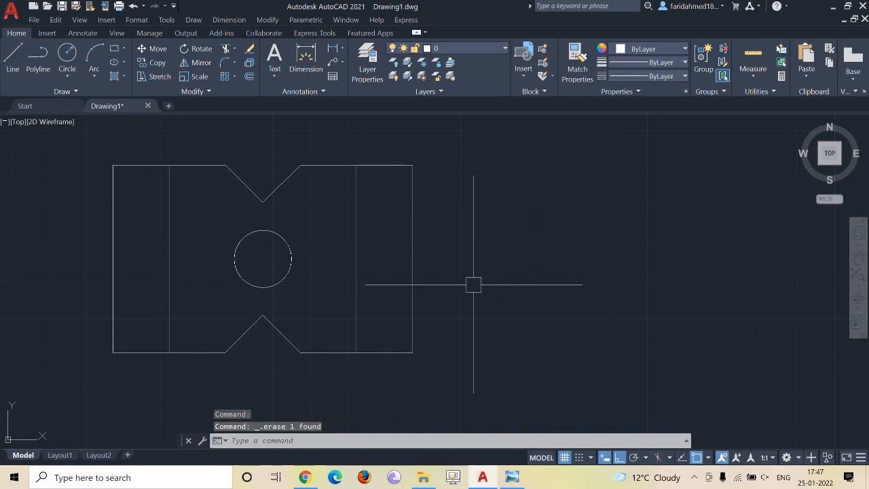
- Move the circle by its centre from the right-hand notched shape to the left-hand one, using mtp between the upper and lower notch points
{"action": "scroll", "coordinate": [620, 210], "scroll_direction": "down", "scroll_amount": 4}
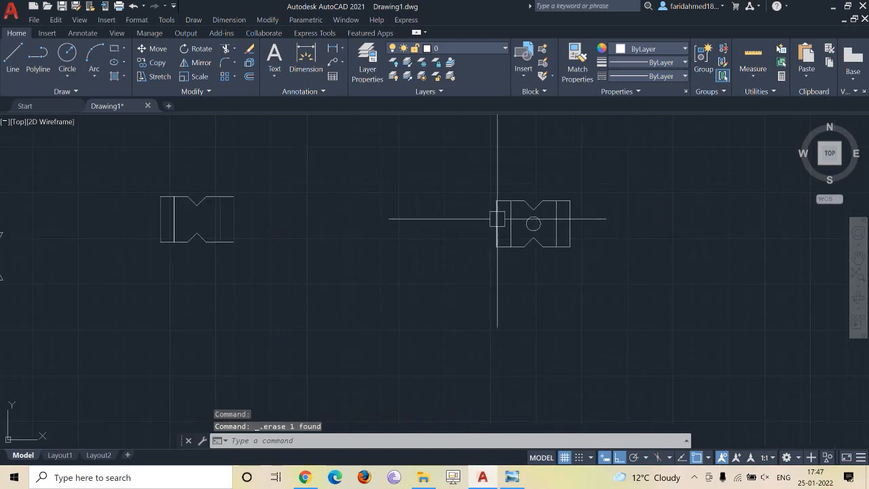
{"action": "scroll", "coordinate": [426, 223], "scroll_direction": "up", "scroll_amount": 2}
{"action": "middle_click_drag", "start_coordinate": [438, 232], "coordinate": [369, 275]}
{"action": "type", "text": "m"}
{"action": "key", "text": "Return"}
{"action": "left_click", "coordinate": [706, 265]}
{"action": "key", "text": "Return"}
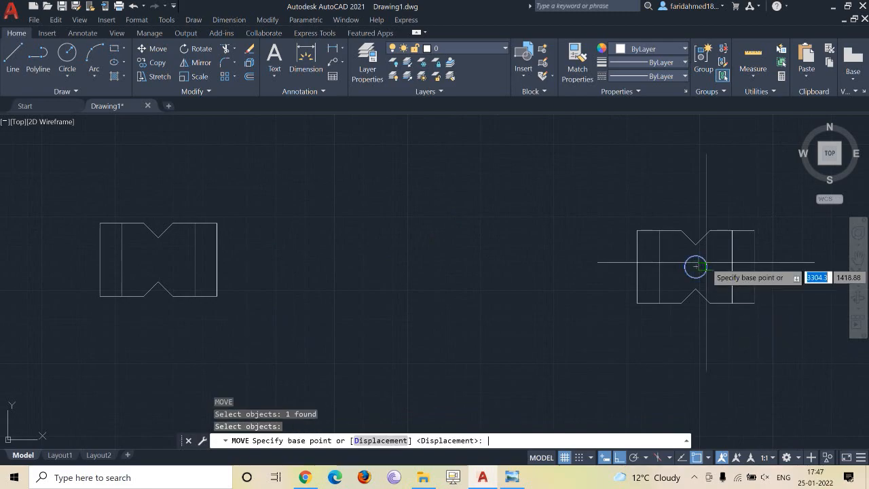
{"action": "left_click", "coordinate": [695, 267]}
{"action": "scroll", "coordinate": [513, 179], "scroll_direction": "down", "scroll_amount": 4}
{"action": "scroll", "coordinate": [380, 204], "scroll_direction": "up", "scroll_amount": 6}
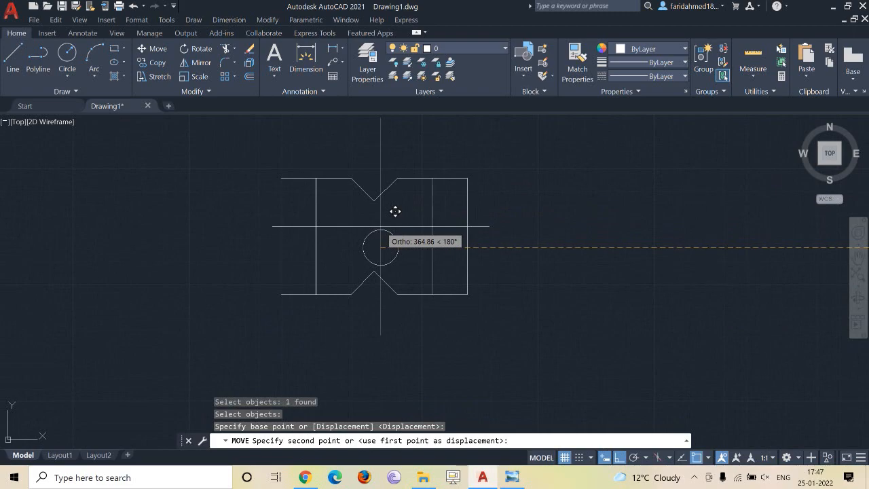
{"action": "type", "text": "mtp"}
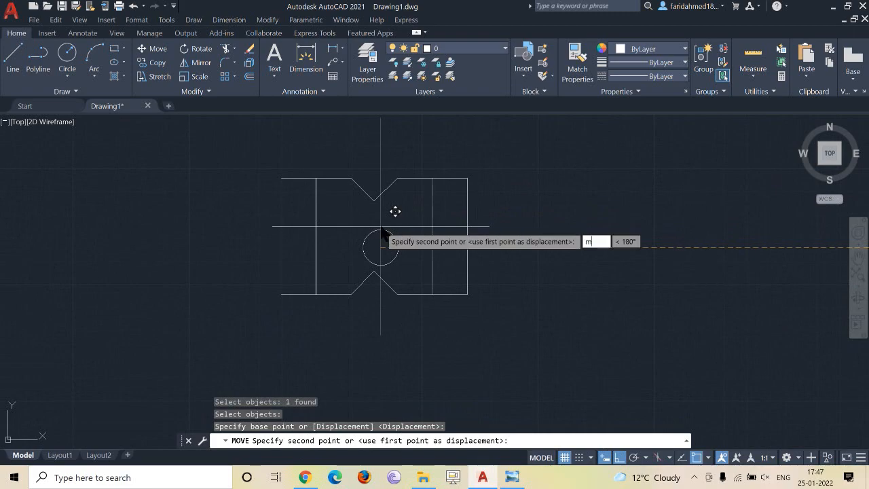
{"action": "key", "text": "Return"}
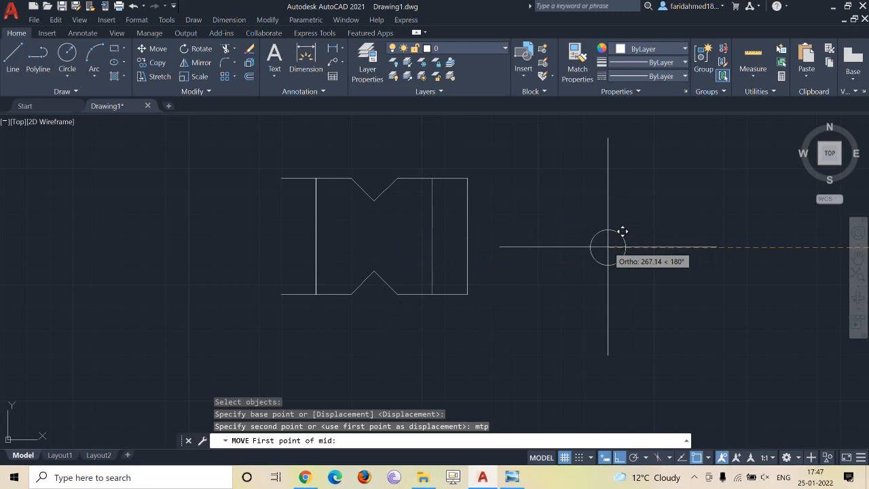
{"action": "left_click", "coordinate": [390, 186]}
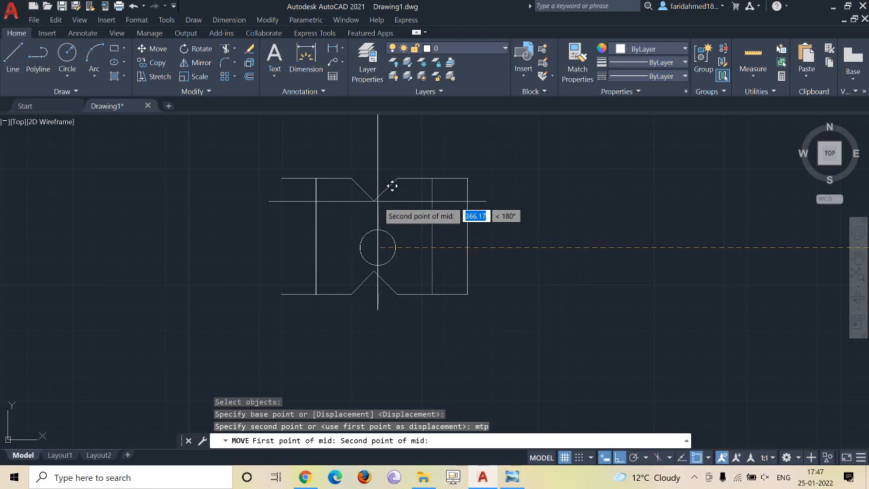
{"action": "left_click", "coordinate": [375, 273]}
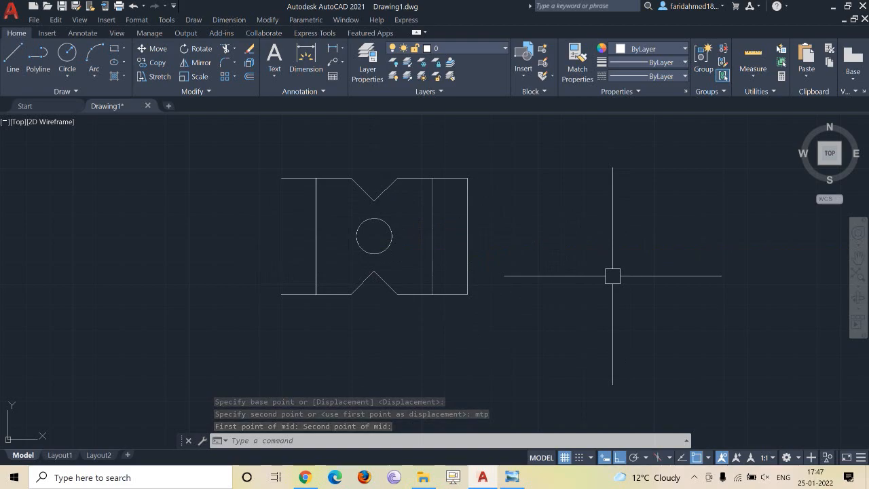
- Draw a freehand rectangle about 89 units high above the six-pointed star
{"action": "scroll", "coordinate": [543, 258], "scroll_direction": "down", "scroll_amount": 2}
{"action": "mouse_move", "coordinate": [307, 250]}
{"action": "middle_mouse_down"}
{"action": "mouse_move", "coordinate": [345, 249]}
{"action": "mouse_move", "coordinate": [609, 358]}
{"action": "middle_mouse_up"}
{"action": "type", "text": "rec"}
{"action": "key", "text": "Return"}
{"action": "left_click", "coordinate": [265, 277]}
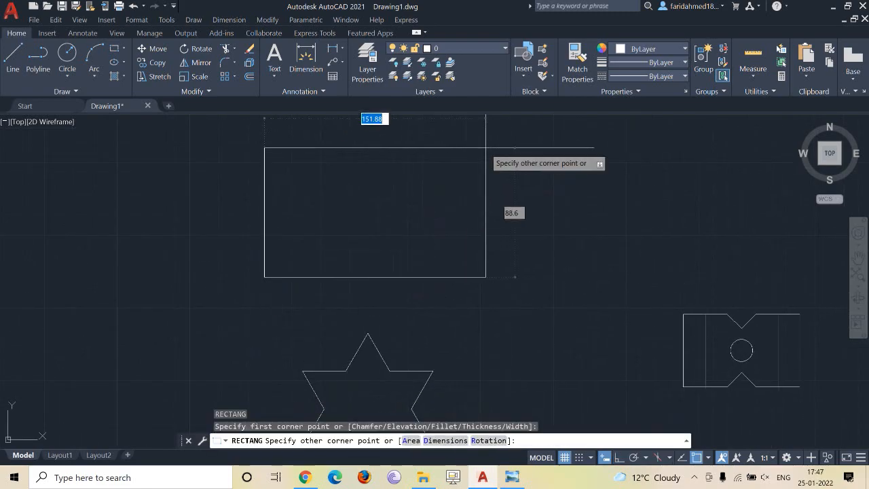
{"action": "left_click", "coordinate": [521, 148]}
{"action": "scroll", "coordinate": [430, 190], "scroll_direction": "down", "scroll_amount": 2}
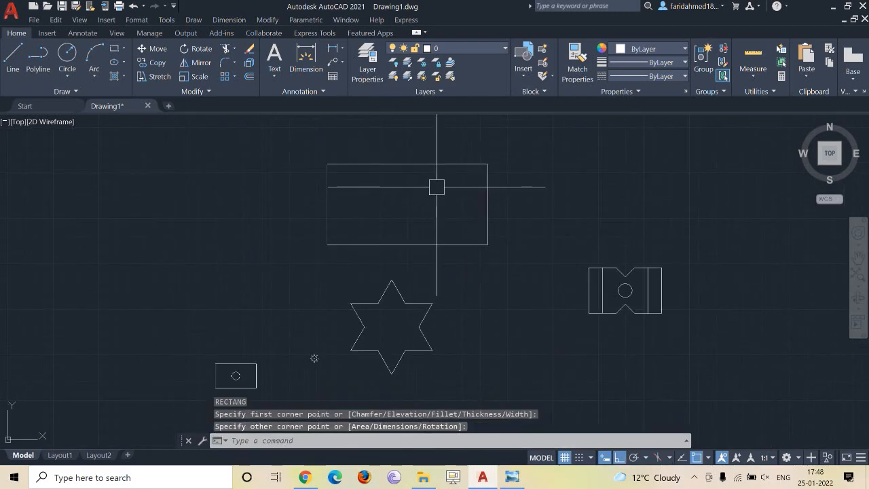
- Copy the small circle with its surrounding ring of circles by its centre to the new rectangle's centre, using mtp between two diagonally opposite corners
{"action": "scroll", "coordinate": [309, 354], "scroll_direction": "up", "scroll_amount": 5}
{"action": "scroll", "coordinate": [309, 354], "scroll_direction": "up", "scroll_amount": 2}
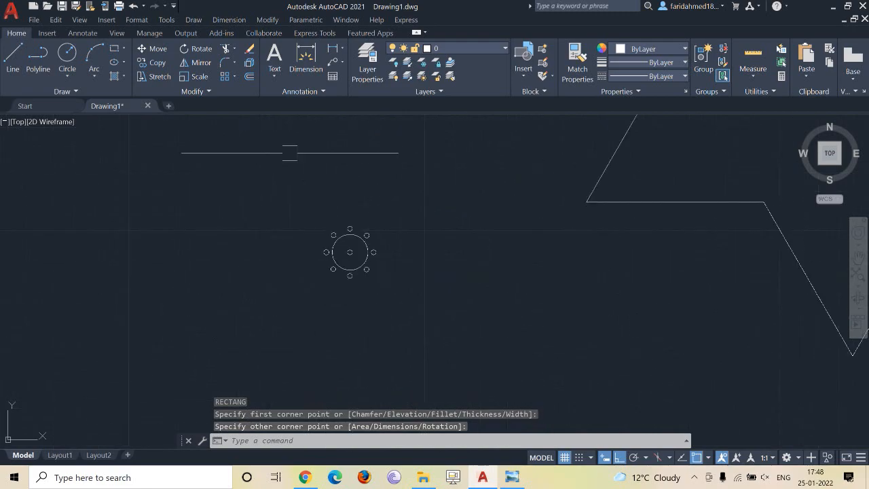
{"action": "type", "text": "co"}
{"action": "key", "text": "Return"}
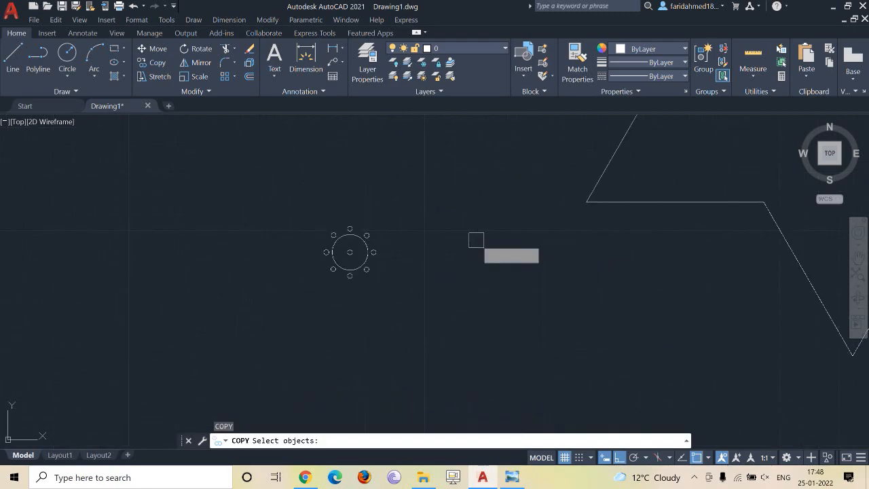
{"action": "left_click", "coordinate": [285, 189]}
{"action": "left_click", "coordinate": [444, 303]}
{"action": "scroll", "coordinate": [345, 236], "scroll_direction": "up", "scroll_amount": 3}
{"action": "key", "text": "Return"}
{"action": "scroll", "coordinate": [333, 254], "scroll_direction": "up", "scroll_amount": 5}
{"action": "left_click", "coordinate": [352, 244]}
{"action": "scroll", "coordinate": [281, 295], "scroll_direction": "down", "scroll_amount": 6}
{"action": "middle_click_drag", "start_coordinate": [281, 294], "coordinate": [252, 391]}
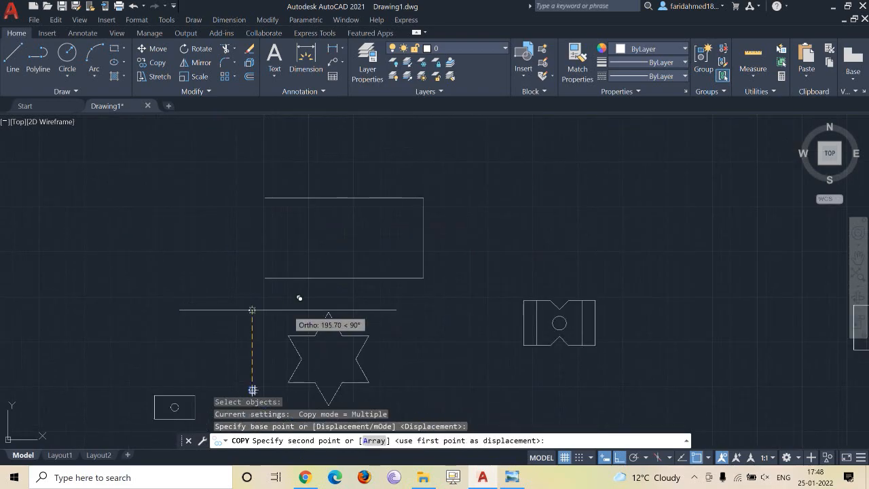
{"action": "type", "text": "mtp"}
{"action": "key", "text": "Return"}
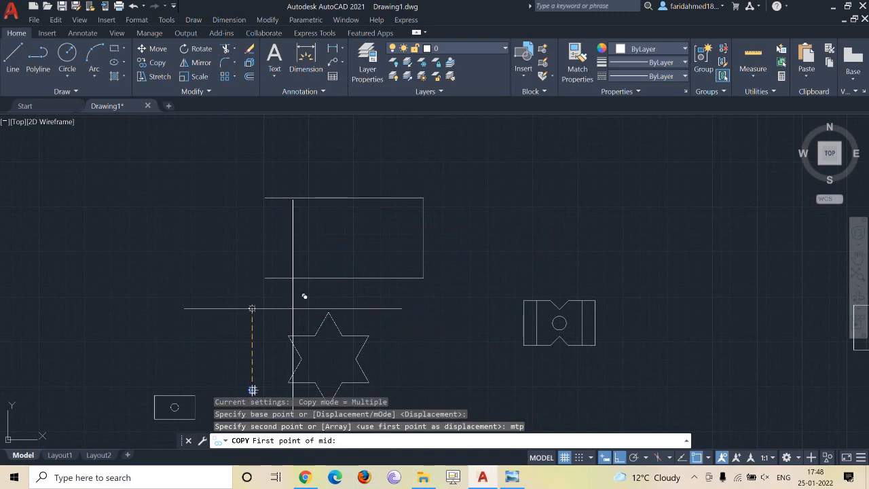
{"action": "left_click", "coordinate": [292, 264]}
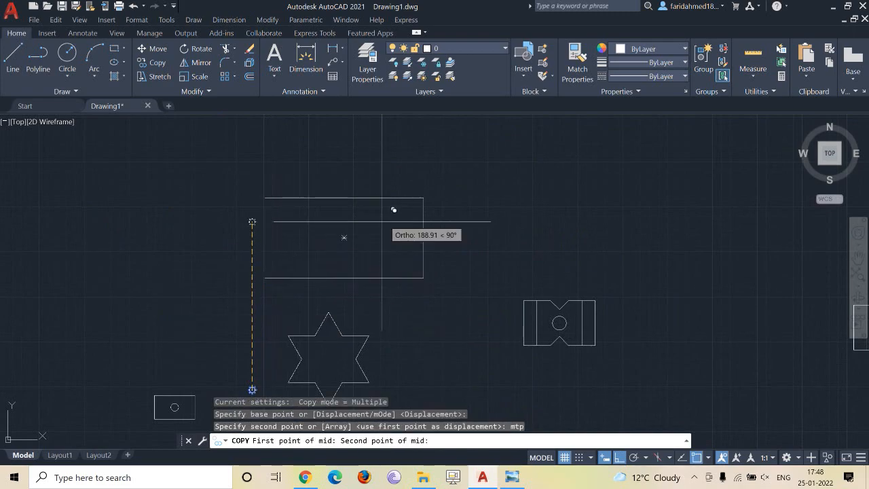
{"action": "left_click", "coordinate": [427, 196]}
{"action": "scroll", "coordinate": [353, 217], "scroll_direction": "up", "scroll_amount": 8}
{"action": "key", "text": "Escape"}
{"action": "scroll", "coordinate": [456, 221], "scroll_direction": "down", "scroll_amount": 5}
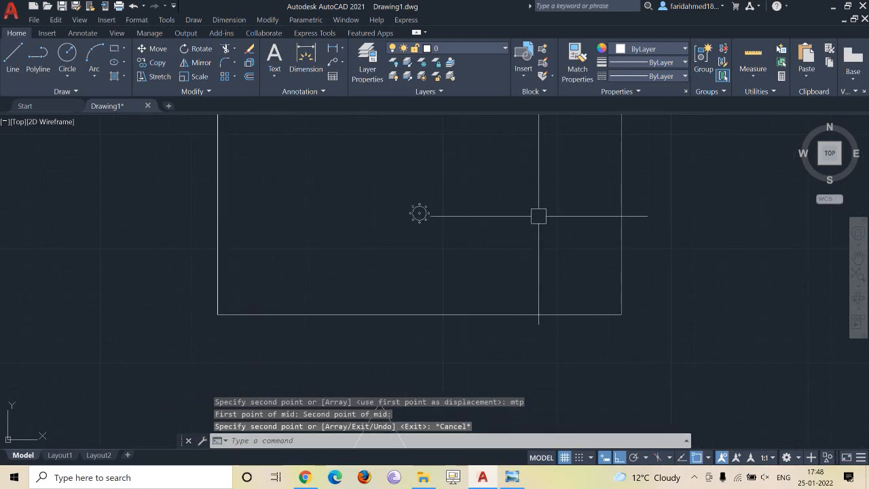
{"action": "scroll", "coordinate": [539, 216], "scroll_direction": "down", "scroll_amount": 2}
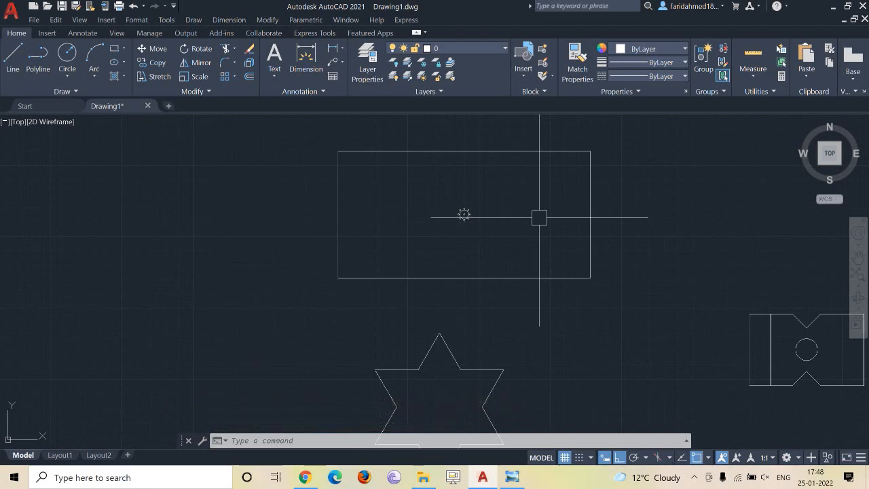
- Draw a circle of about 10 units radius at the six-pointed star's centre, using mtp between its upper and lower tips
{"action": "scroll", "coordinate": [537, 216], "scroll_direction": "down", "scroll_amount": 6}
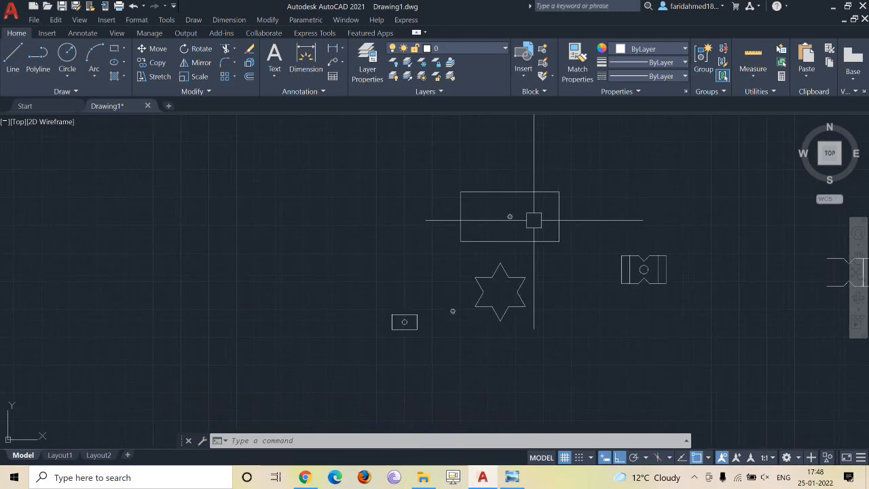
{"action": "scroll", "coordinate": [355, 199], "scroll_direction": "down", "scroll_amount": 5}
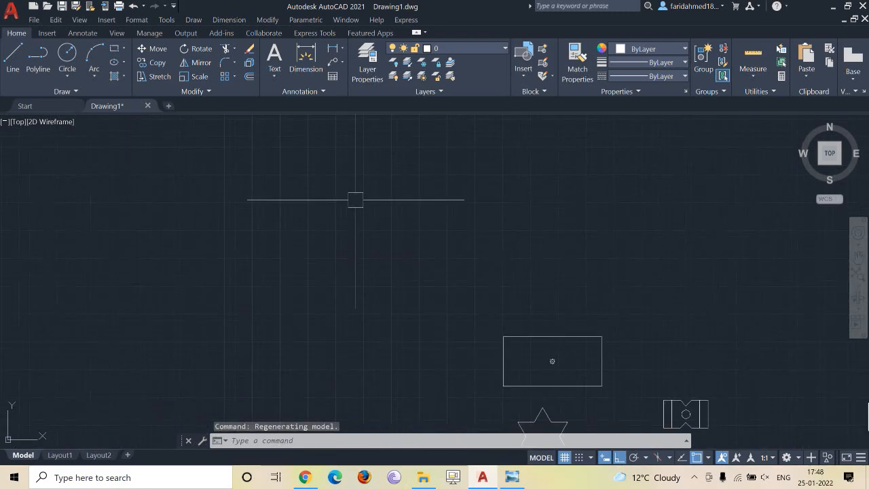
{"action": "middle_click_drag", "start_coordinate": [476, 340], "coordinate": [392, 263]}
{"action": "scroll", "coordinate": [439, 260], "scroll_direction": "up", "scroll_amount": 6}
{"action": "scroll", "coordinate": [401, 233], "scroll_direction": "up", "scroll_amount": 2}
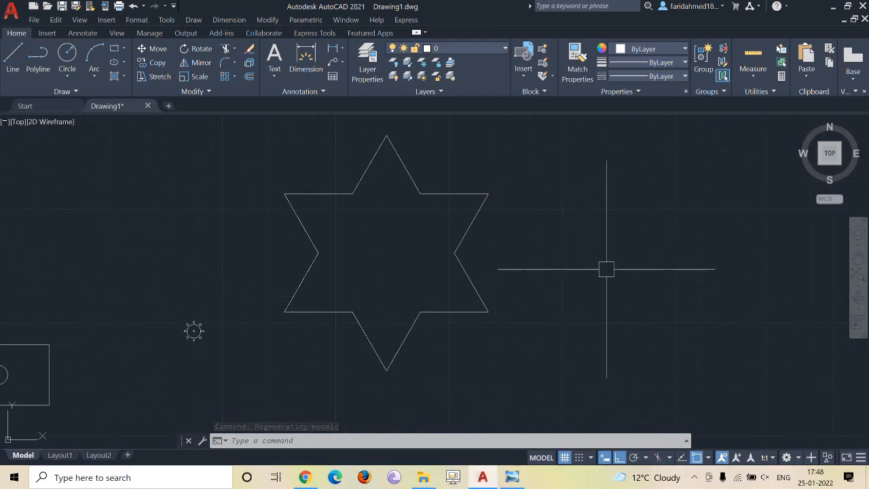
{"action": "type", "text": "c"}
{"action": "key", "text": "Return"}
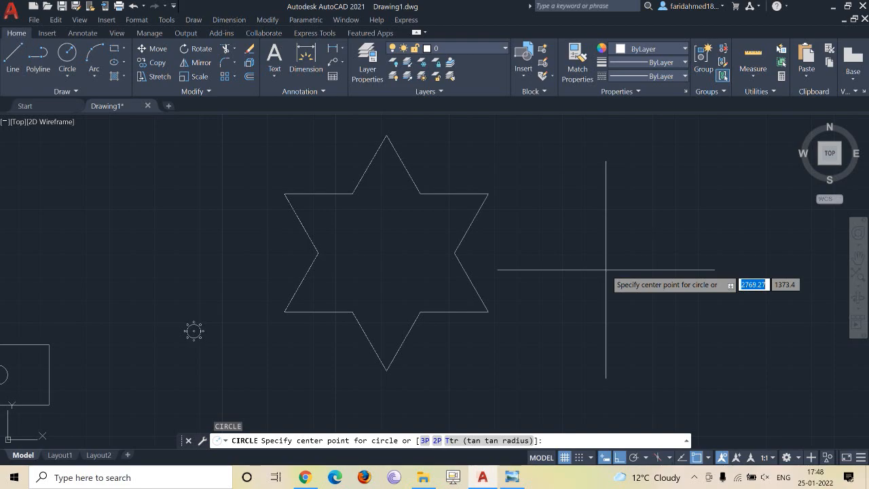
{"action": "type", "text": "mtp"}
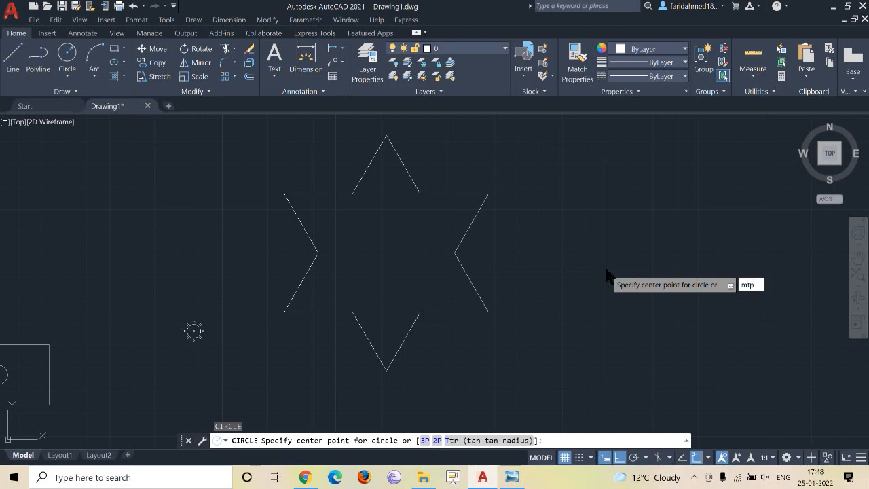
{"action": "key", "text": "Return"}
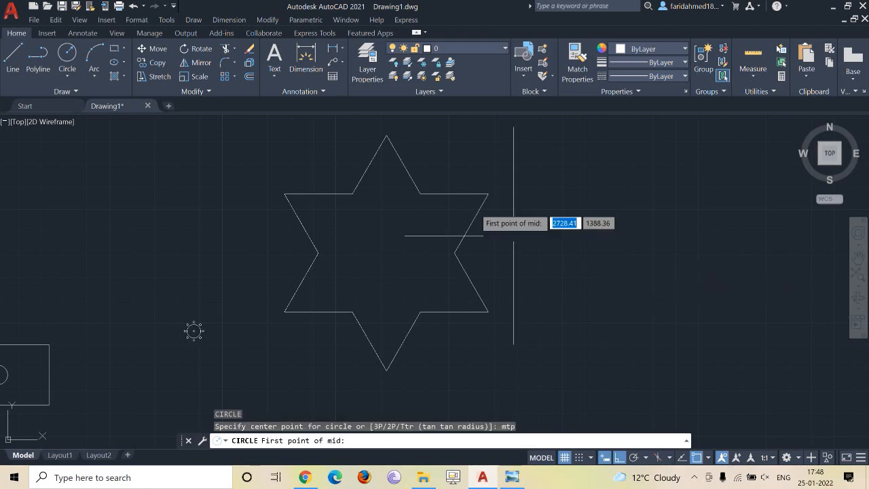
{"action": "left_click", "coordinate": [386, 136]}
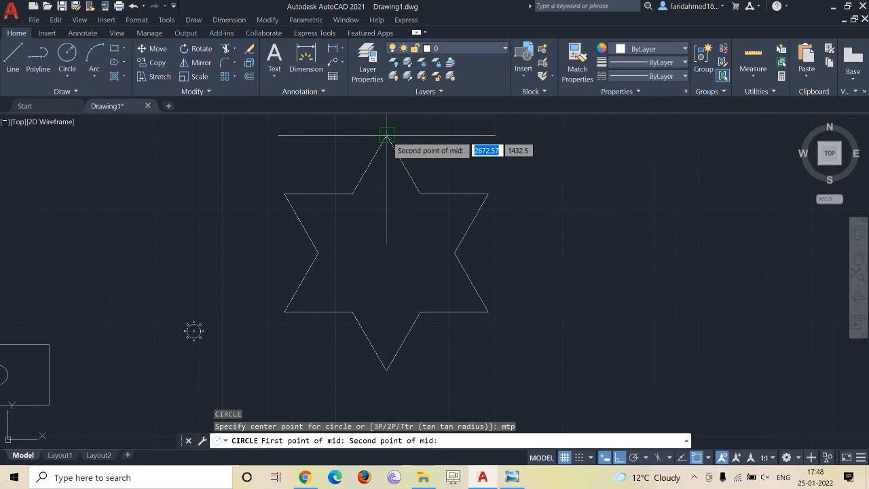
{"action": "left_click", "coordinate": [387, 370]}
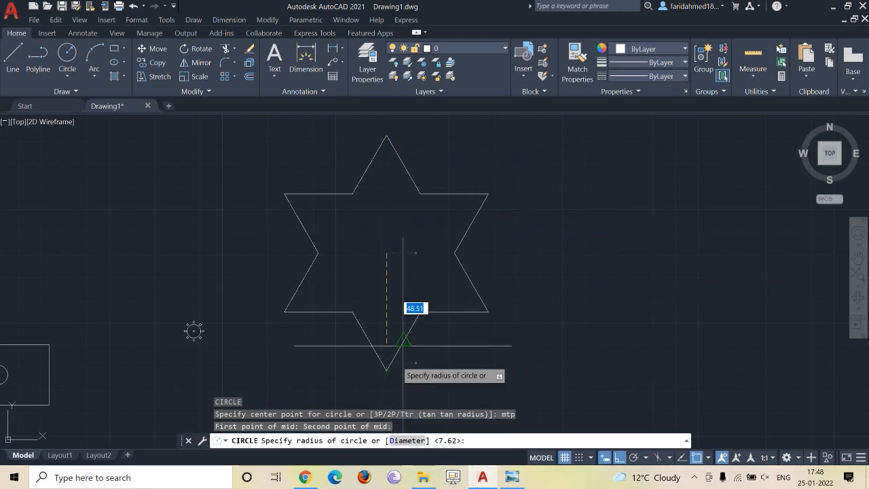
{"action": "left_click", "coordinate": [396, 275]}
{"action": "scroll", "coordinate": [561, 240], "scroll_direction": "down", "scroll_amount": 3}
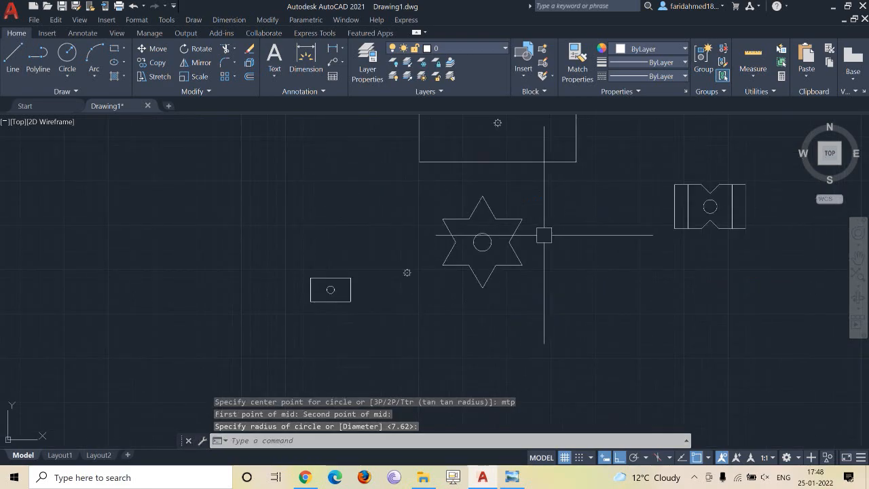
{"action": "scroll", "coordinate": [544, 235], "scroll_direction": "down", "scroll_amount": 2}
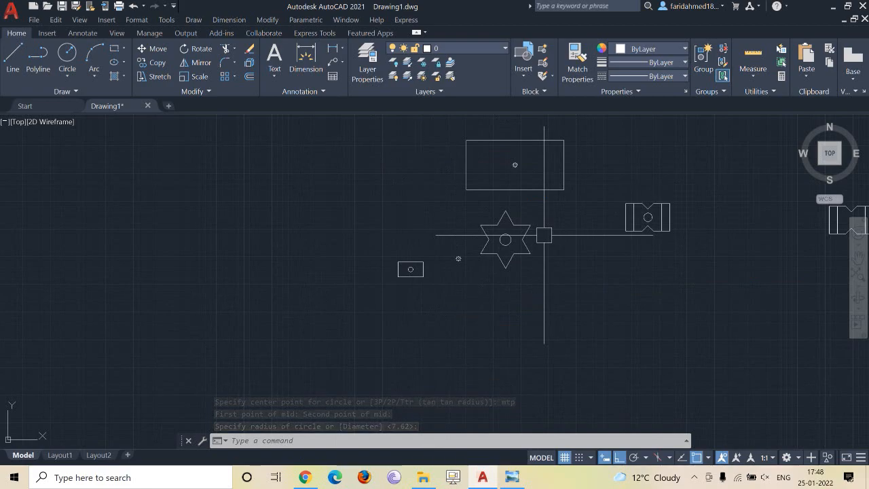
- Erase the circle at the centre of the six-pointed star
{"action": "scroll", "coordinate": [506, 241], "scroll_direction": "up", "scroll_amount": 5}
{"action": "left_click", "coordinate": [530, 182]}
{"action": "type", "text": "E"}
{"action": "key", "text": "Return"}
{"action": "scroll", "coordinate": [461, 204], "scroll_direction": "down", "scroll_amount": 5}
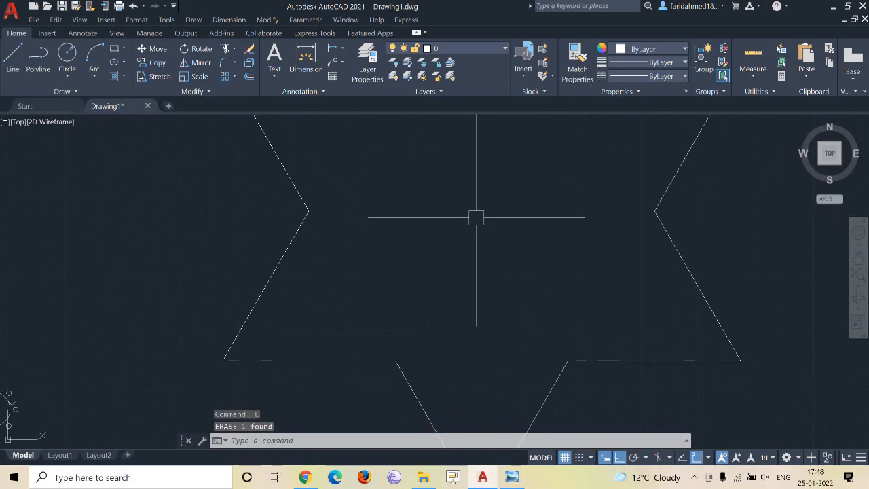
- Draw a circle centred in the star using mtp between its upper and lower tips, with the radius reaching the left inner vertex
{"action": "middle_click_drag", "start_coordinate": [478, 219], "coordinate": [406, 254]}
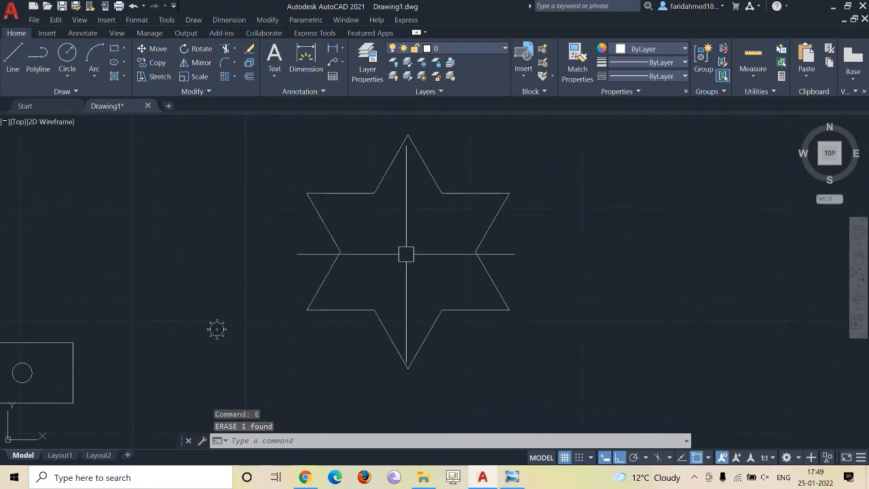
{"action": "middle_click_drag", "start_coordinate": [401, 249], "coordinate": [400, 260]}
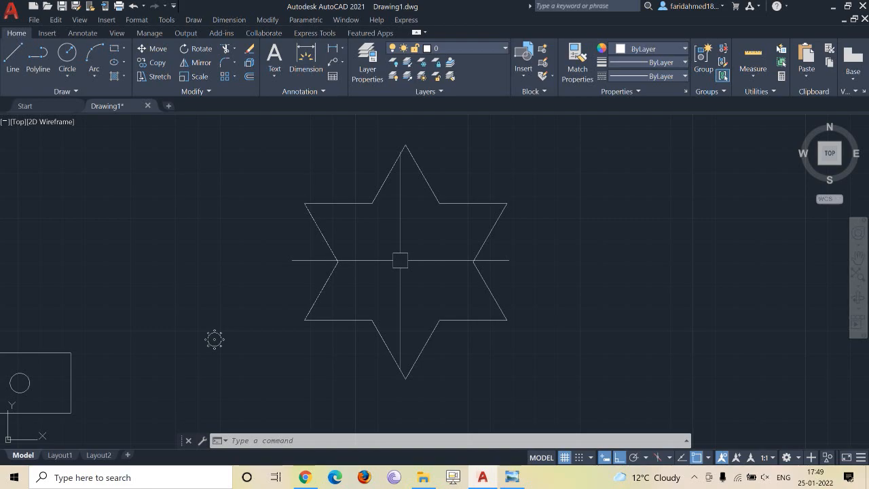
{"action": "middle_click_drag", "start_coordinate": [400, 260], "coordinate": [393, 270]}
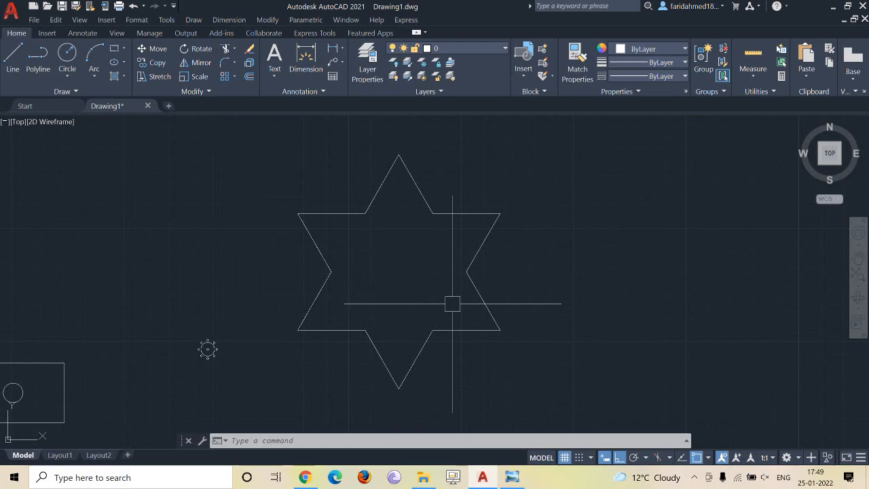
{"action": "middle_click_drag", "start_coordinate": [424, 295], "coordinate": [383, 291]}
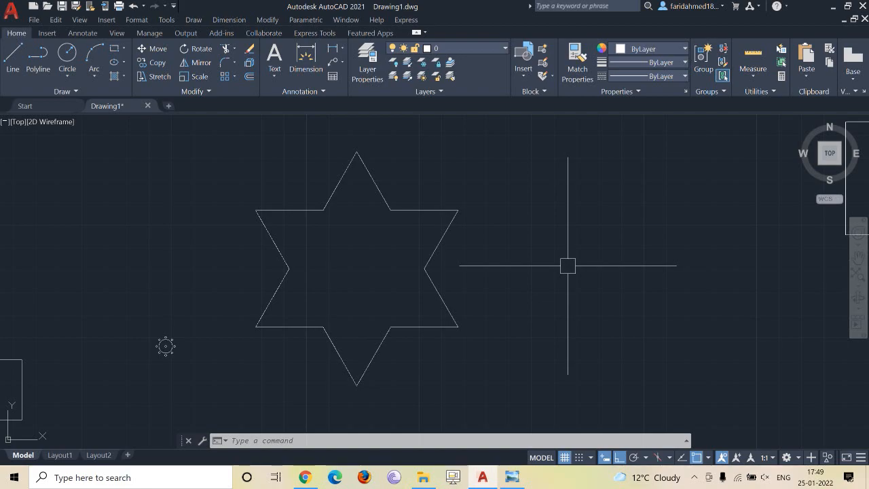
{"action": "type", "text": "c"}
{"action": "key", "text": "Return"}
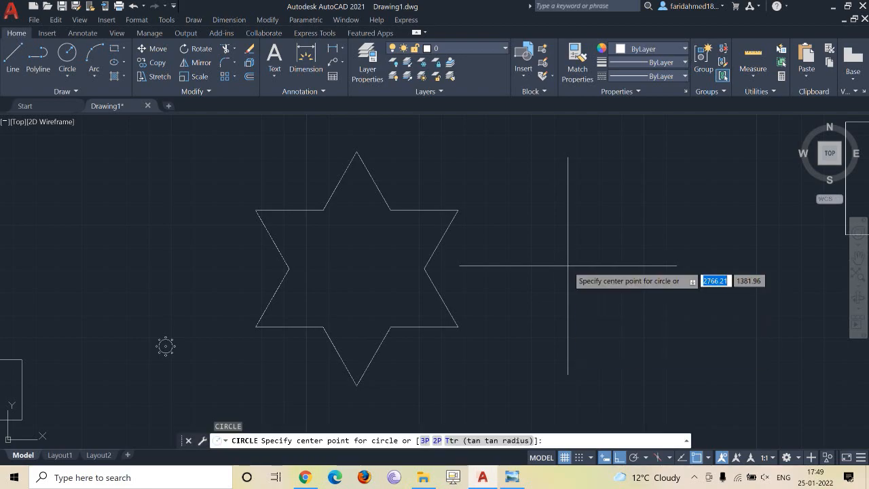
{"action": "scroll", "coordinate": [568, 265], "scroll_direction": "down", "scroll_amount": 1}
{"action": "type", "text": "mtp"}
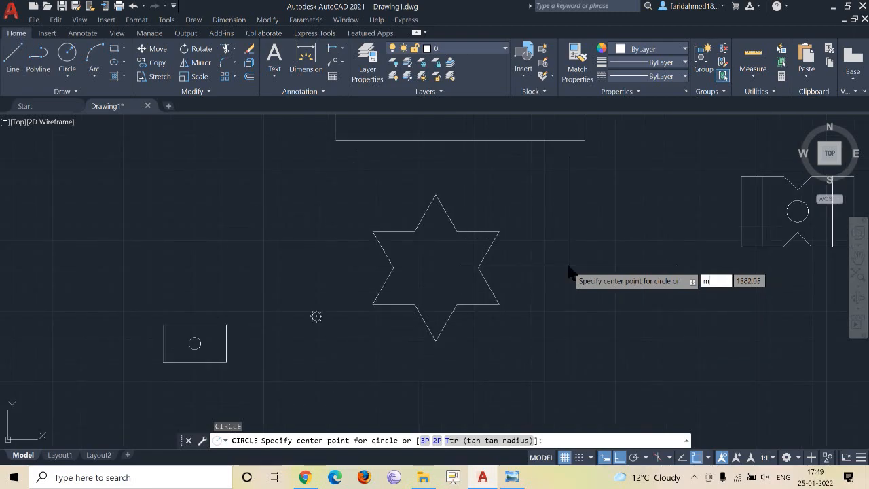
{"action": "key", "text": "Return"}
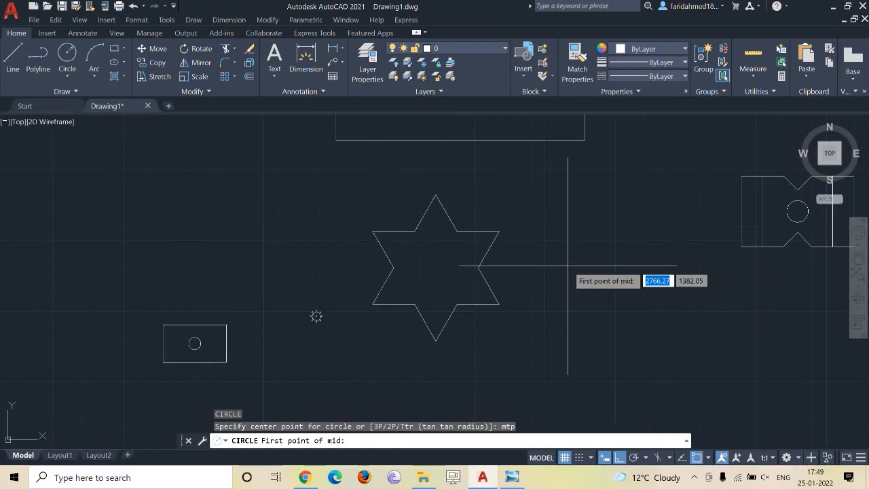
{"action": "left_click", "coordinate": [436, 195]}
{"action": "left_click", "coordinate": [436, 339]}
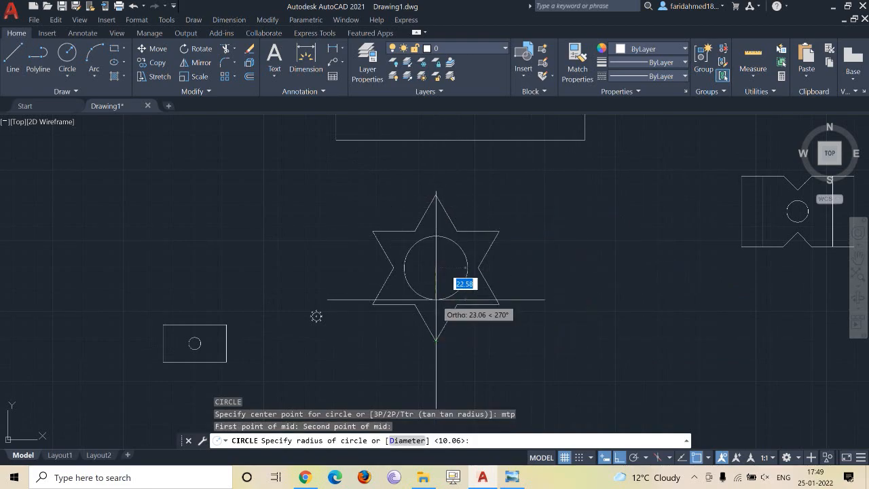
{"action": "left_click", "coordinate": [394, 267]}
{"action": "middle_click_drag", "start_coordinate": [621, 275], "coordinate": [561, 296]}
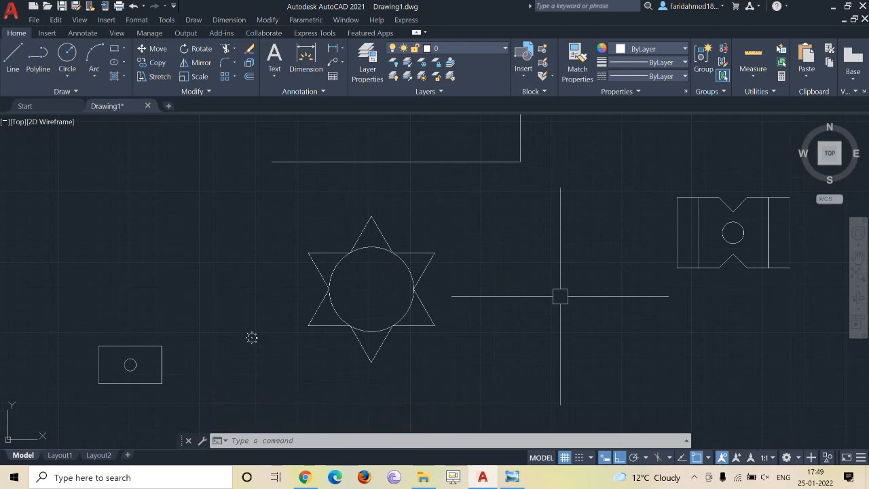
{"action": "scroll", "coordinate": [401, 264], "scroll_direction": "down", "scroll_amount": 4}
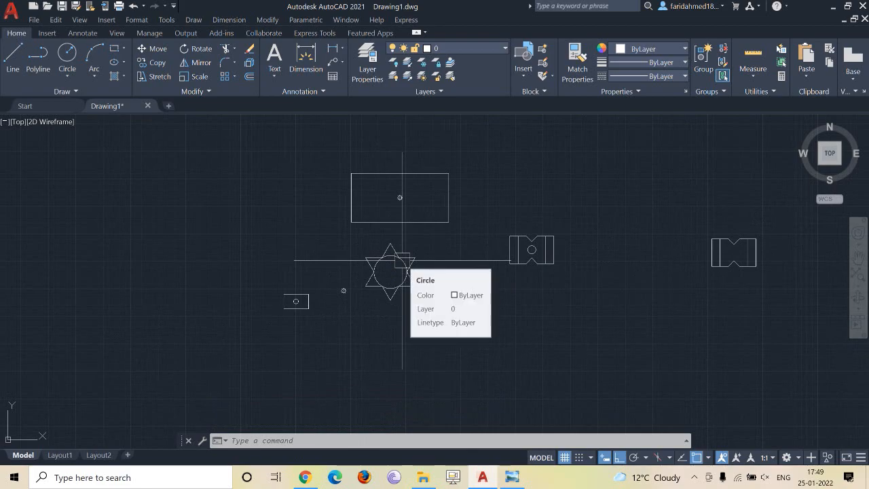
{"action": "middle_click_drag", "start_coordinate": [407, 264], "coordinate": [396, 284]}
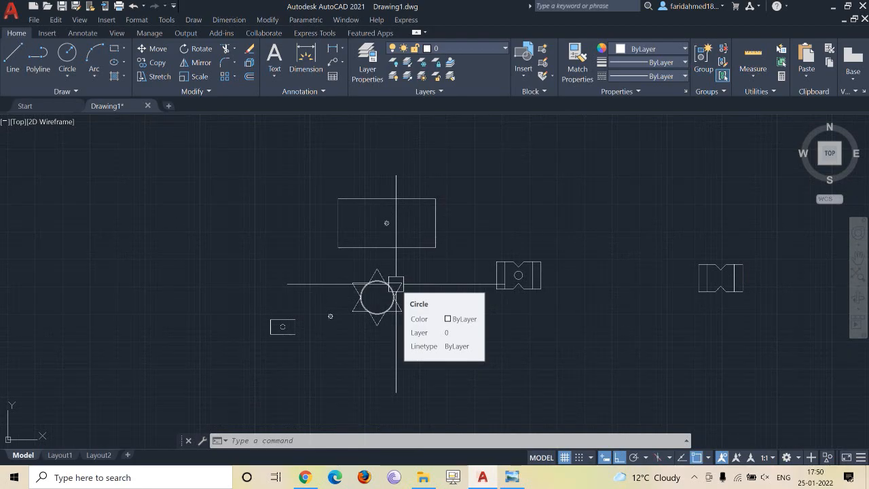
{"action": "scroll", "coordinate": [466, 187], "scroll_direction": "up", "scroll_amount": 2}
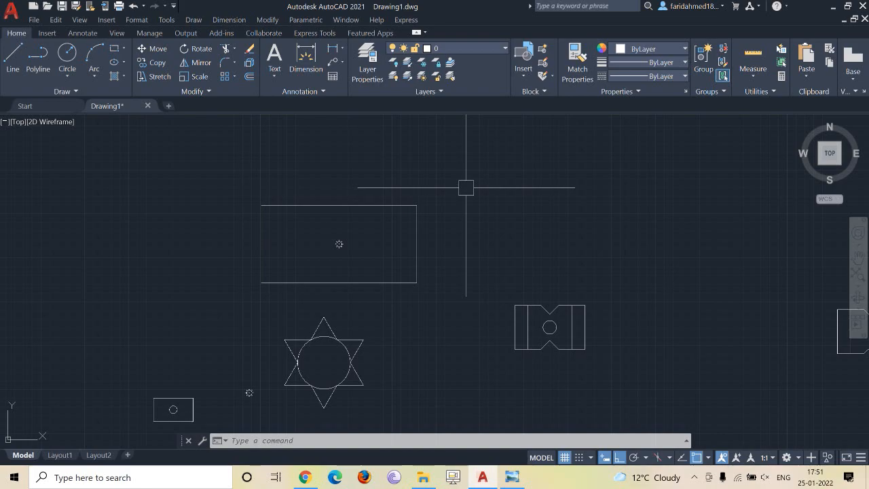
{"action": "scroll", "coordinate": [489, 299], "scroll_direction": "down", "scroll_amount": 3}
- Measure the width of the small rectangle around the circle, from its upper-left corner to its upper-right corner
{"action": "scroll", "coordinate": [281, 391], "scroll_direction": "up", "scroll_amount": 6}
{"action": "scroll", "coordinate": [282, 391], "scroll_direction": "up", "scroll_amount": 3}
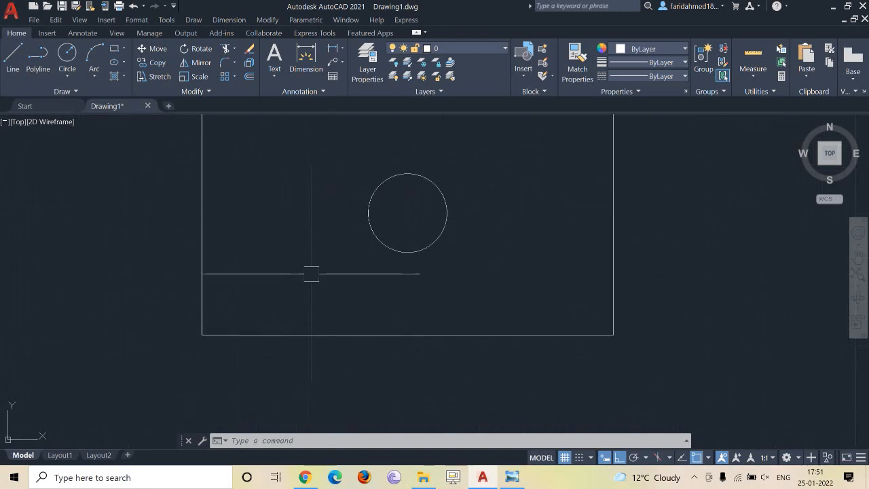
{"action": "scroll", "coordinate": [310, 297], "scroll_direction": "down", "scroll_amount": 2}
{"action": "type", "text": "d poi"}
{"action": "key", "text": "Return"}
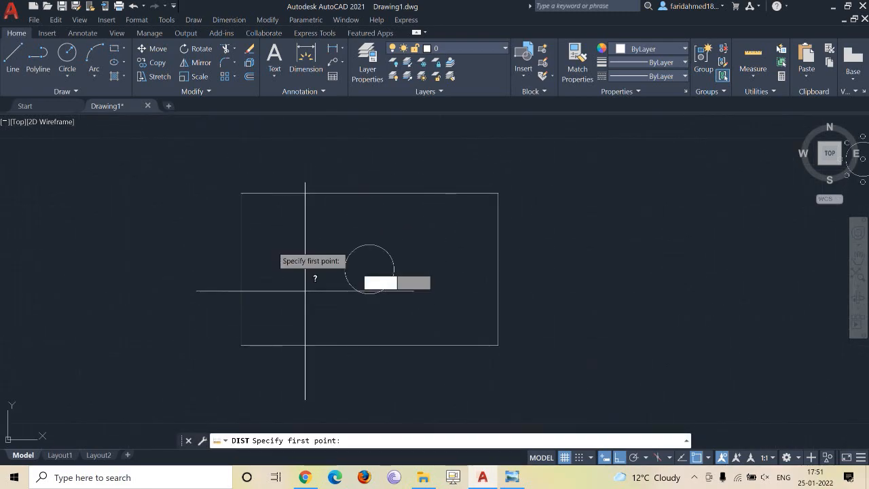
{"action": "left_click", "coordinate": [241, 194]}
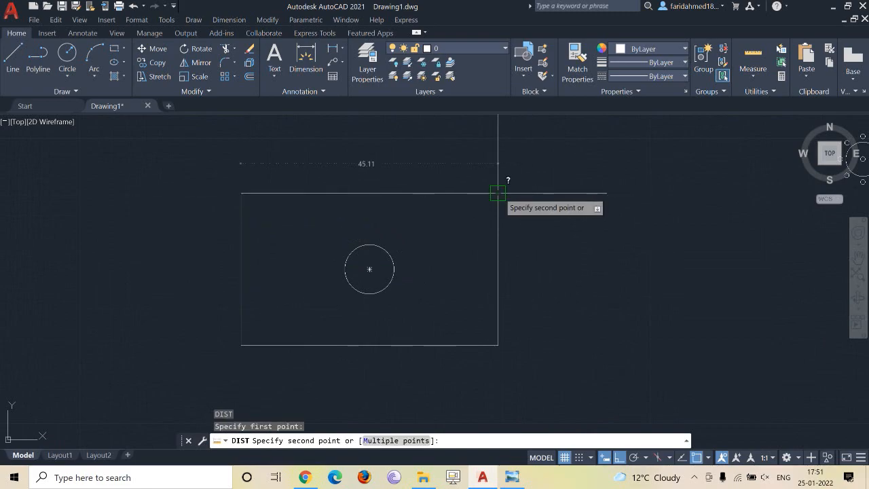
{"action": "key", "text": "Escape"}
- Select all objects in the drawing and erase them
{"action": "scroll", "coordinate": [498, 197], "scroll_direction": "down", "scroll_amount": 3}
{"action": "key", "text": "ctrl+a"}
{"action": "type", "text": "e"}
{"action": "key", "text": "Return"}
- Draw a rectangle 5 units wide and 3 units high in the empty drawing, with its opposite corner at @5,3
{"action": "type", "text": "rec"}
{"action": "key", "text": "Return"}
{"action": "left_click", "coordinate": [304, 275]}
{"action": "type", "text": "@5,3"}
{"action": "key", "text": "Return"}
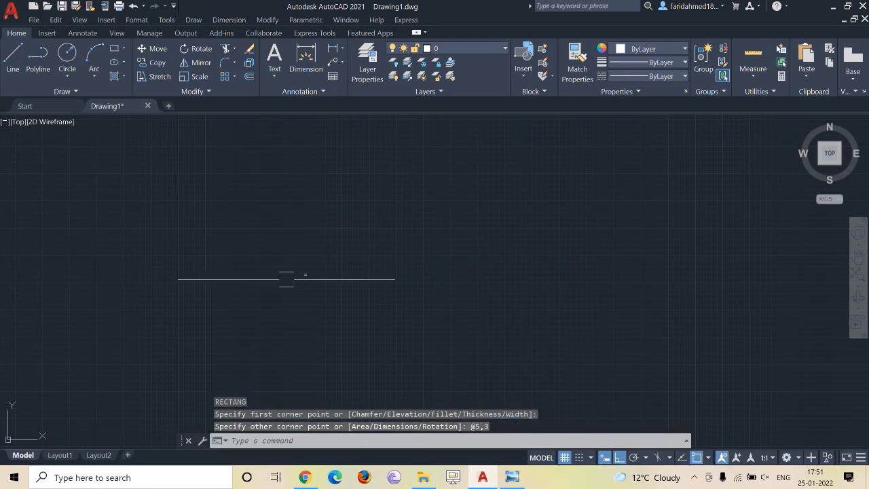
{"action": "scroll", "coordinate": [292, 275], "scroll_direction": "up", "scroll_amount": 6}
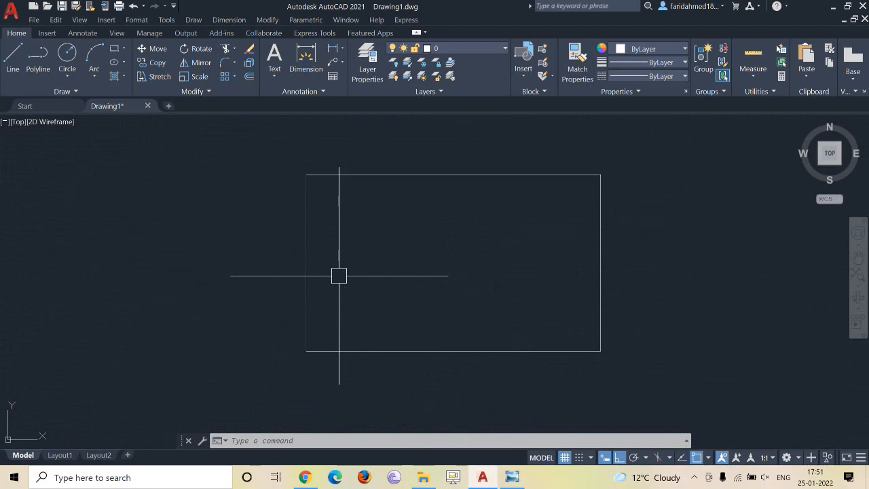
{"action": "middle_click_drag", "start_coordinate": [353, 267], "coordinate": [344, 270]}
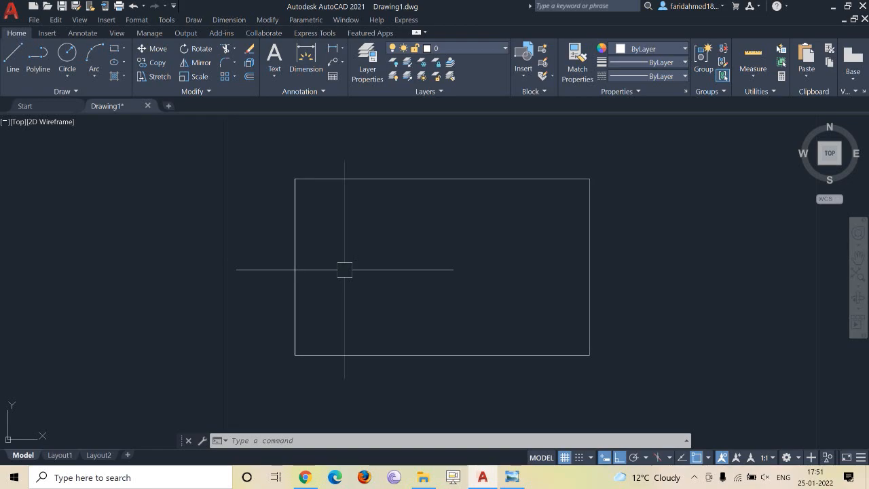
- Draw a horizontal line 10 units long above the rectangle
{"action": "middle_click_drag", "start_coordinate": [412, 247], "coordinate": [306, 488]}
{"action": "middle_click_drag", "start_coordinate": [393, 265], "coordinate": [395, 298]}
{"action": "type", "text": "l"}
{"action": "key", "text": "Return"}
{"action": "left_click", "coordinate": [259, 259]}
{"action": "type", "text": "10"}
{"action": "key", "text": "Return"}
{"action": "key", "text": "Escape"}
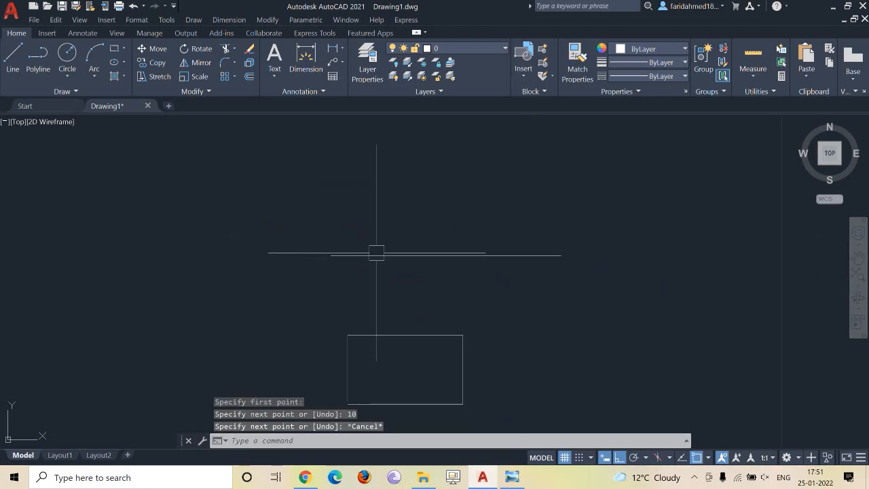
{"action": "scroll", "coordinate": [521, 223], "scroll_direction": "up", "scroll_amount": 2}
{"action": "middle_click_drag", "start_coordinate": [521, 223], "coordinate": [516, 250]}
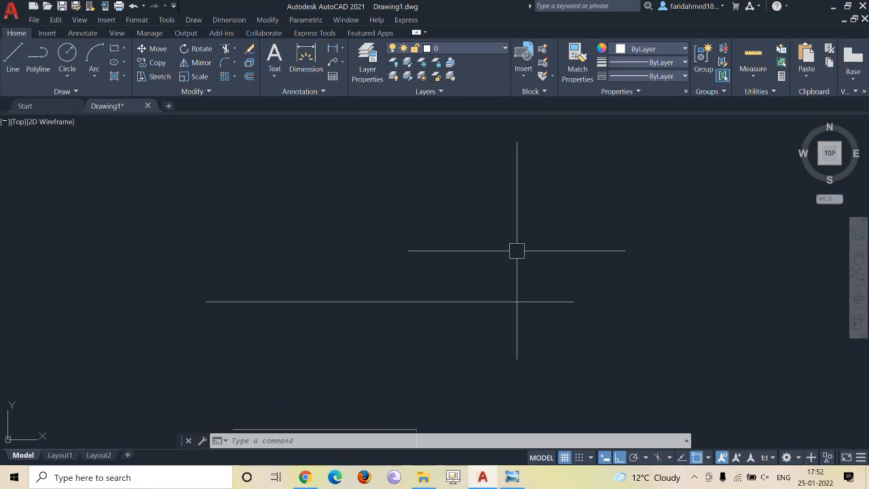
{"action": "type", "text": "l"}
{"action": "key", "text": "Return"}
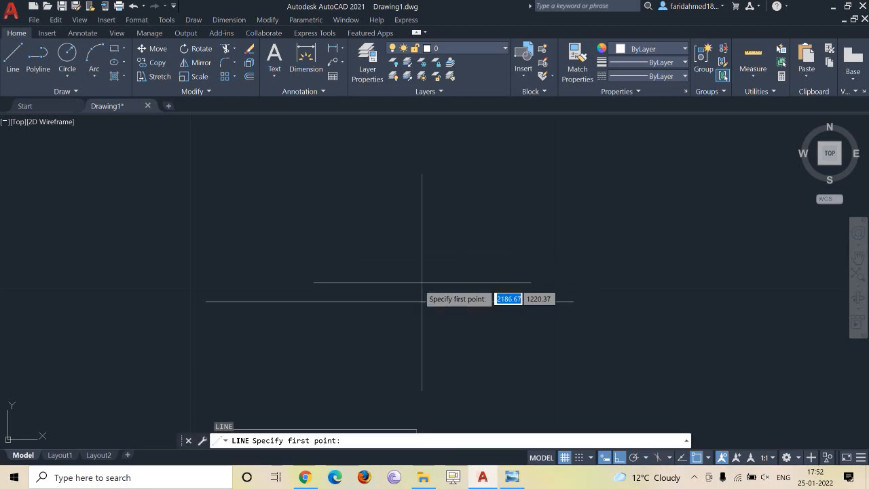
{"action": "key", "text": "Escape"}
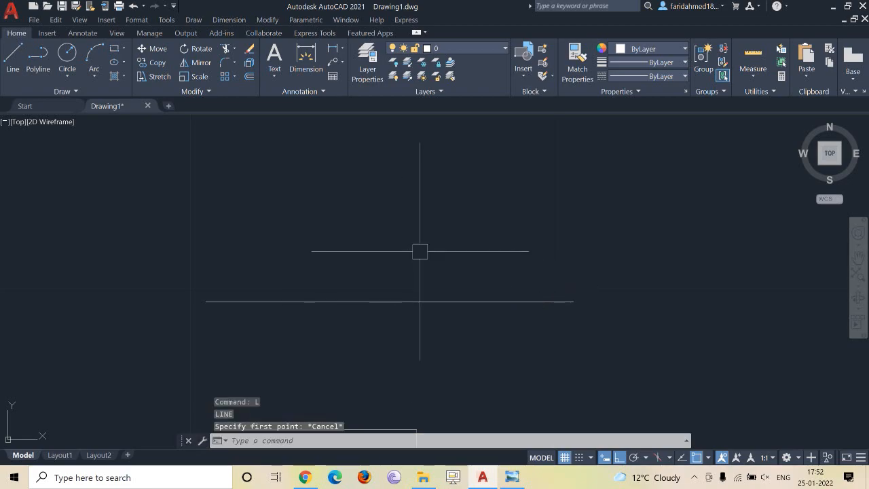
- Draw a vertical line 5 units long upward from the horizontal line, starting with a From offset 3 units from its left end
{"action": "type", "text": "l"}
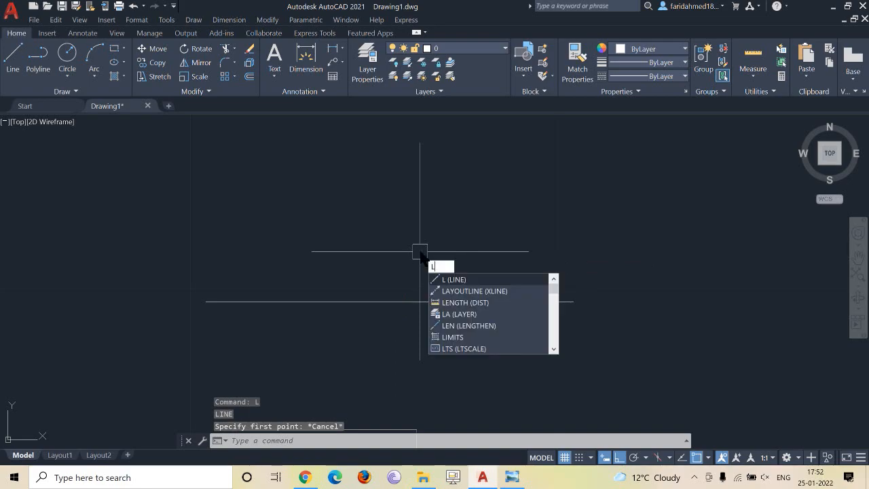
{"action": "key", "text": "Return"}
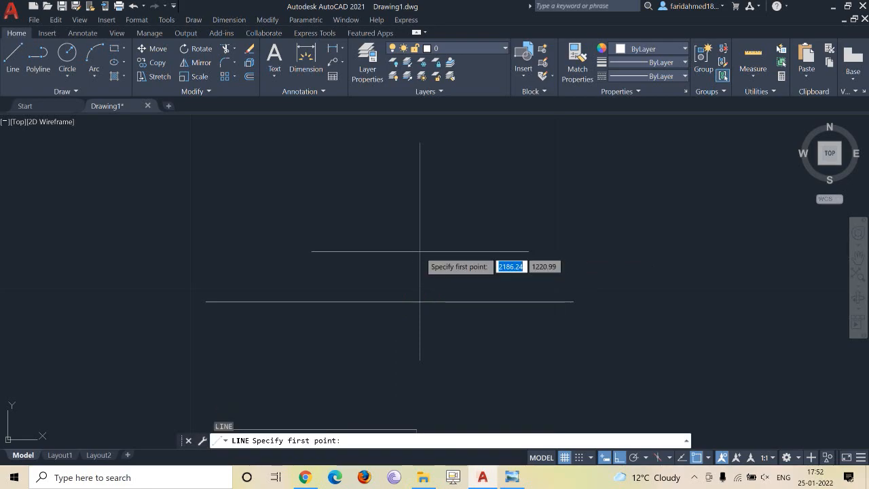
{"action": "type", "text": "from"}
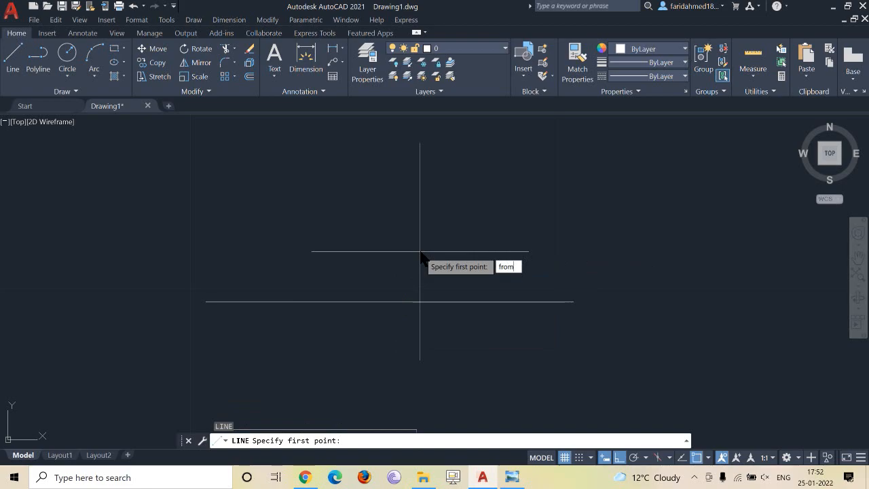
{"action": "key", "text": "Return"}
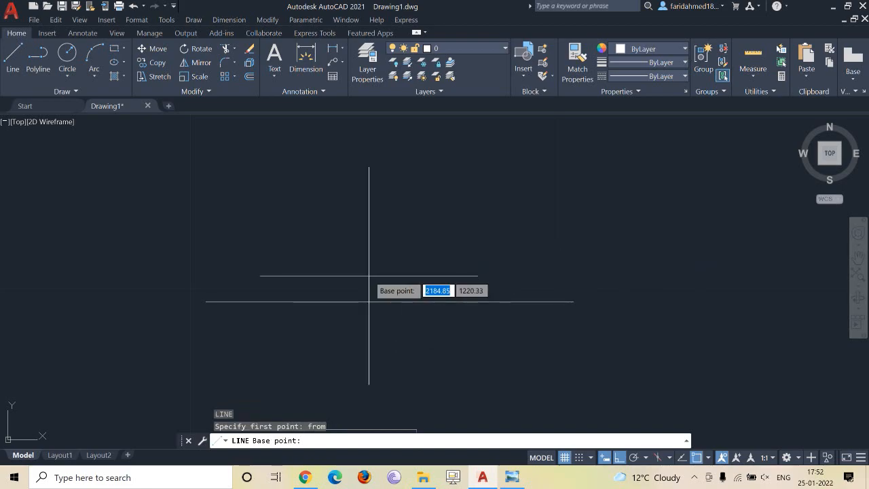
{"action": "left_click", "coordinate": [206, 301]}
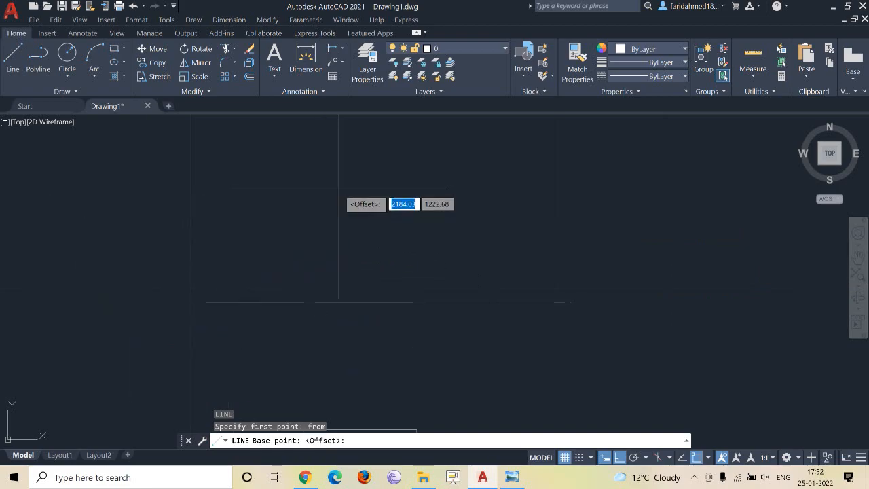
{"action": "left_click", "coordinate": [389, 301]}
{"action": "type", "text": "3"}
{"action": "key", "text": "Return"}
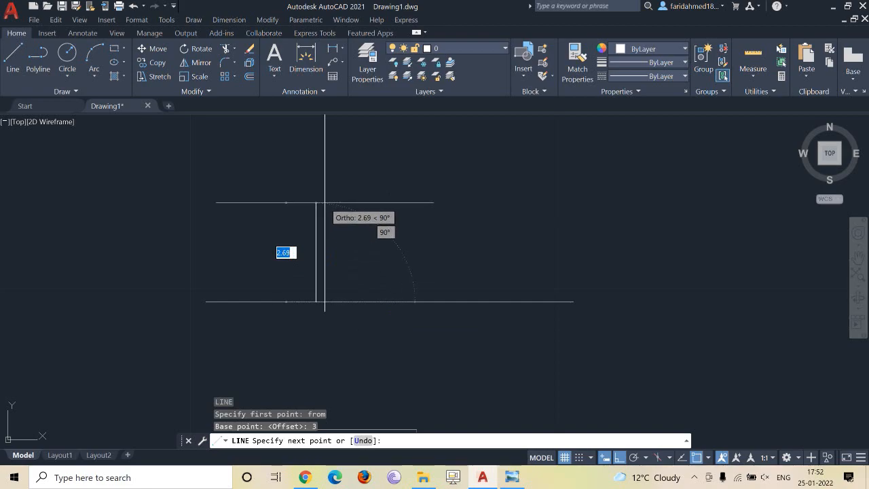
{"action": "type", "text": "5"}
{"action": "key", "text": "Return"}
{"action": "key", "text": "Escape"}
- Add a linear dimension below the horizontal line from its left end to the foot of the vertical line
{"action": "middle_click_drag", "start_coordinate": [360, 229], "coordinate": [360, 287]}
{"action": "type", "text": "dli"}
{"action": "key", "text": "Return"}
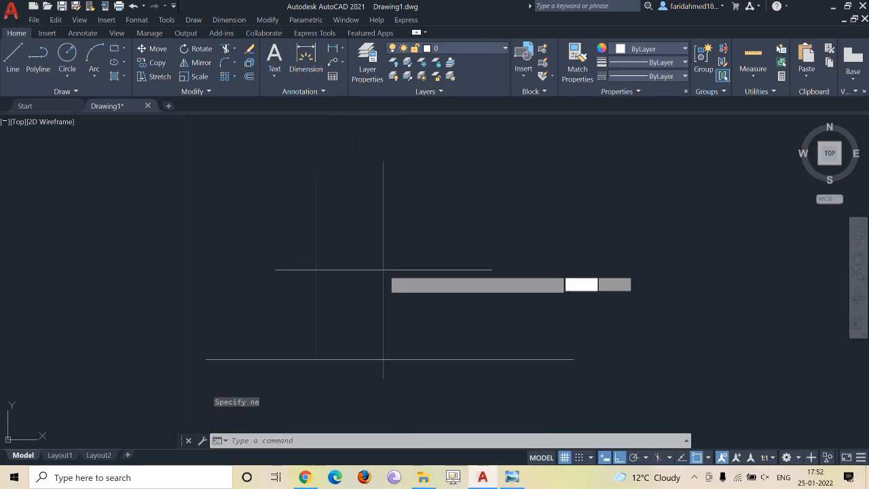
{"action": "left_click", "coordinate": [205, 359]}
{"action": "left_click", "coordinate": [316, 359]}
{"action": "middle_click_drag", "start_coordinate": [306, 375], "coordinate": [309, 327]}
{"action": "left_click", "coordinate": [317, 338]}
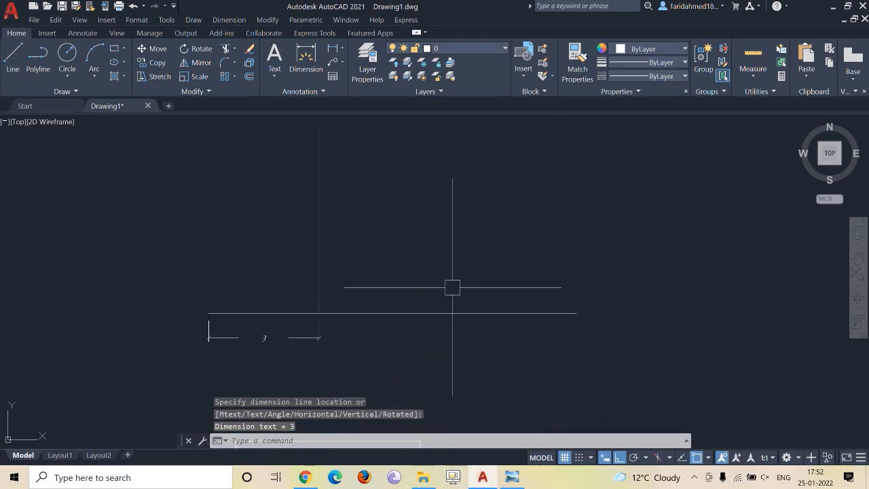
- Dimension the vertical line's length by selecting the line, placing the dimension just to its right
{"action": "key", "text": "Return"}
{"action": "key", "text": "Return"}
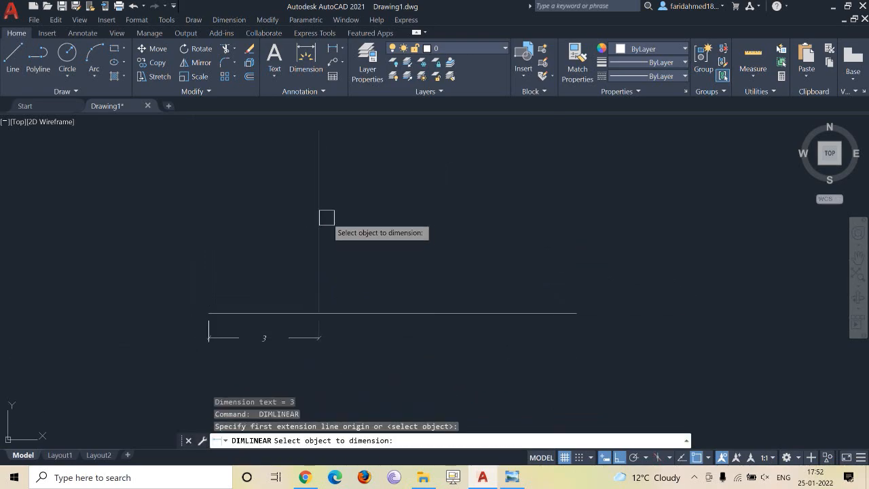
{"action": "left_click", "coordinate": [320, 219]}
{"action": "left_click", "coordinate": [338, 219]}
- Dimension the horizontal line's full length by selecting the line, placing the dimension below the existing one
{"action": "key", "text": "Return"}
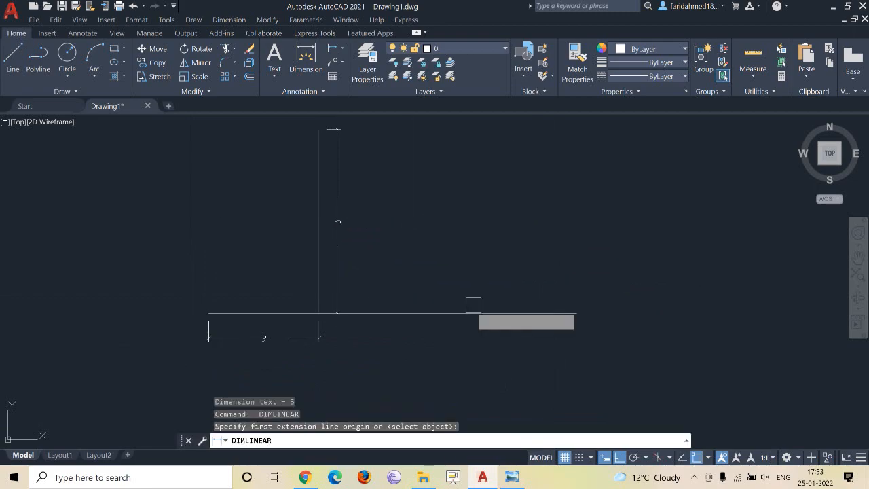
{"action": "key", "text": "Return"}
{"action": "left_click", "coordinate": [469, 313]}
{"action": "left_click", "coordinate": [465, 364]}
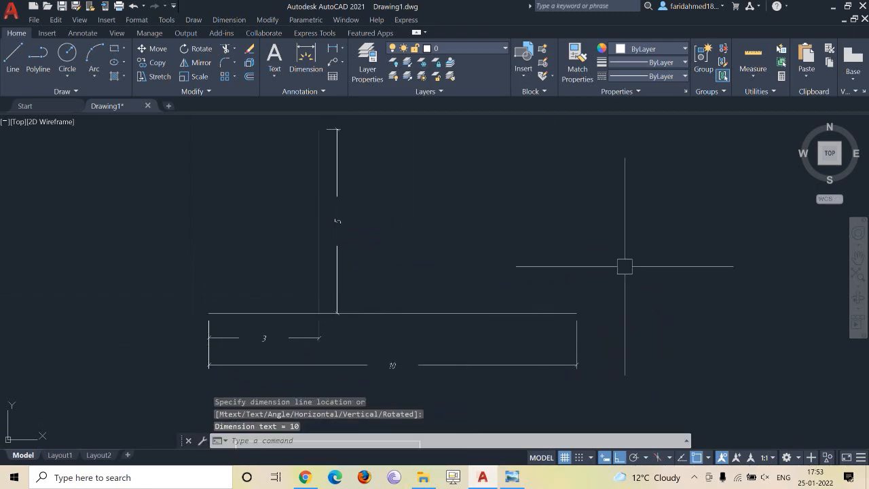
- Draw a circle of diameter .5 inside the rectangle, centred with From at offset @.5,.5 from the rectangle's lower-left corner
{"action": "scroll", "coordinate": [508, 170], "scroll_direction": "down", "scroll_amount": 4}
{"action": "scroll", "coordinate": [463, 262], "scroll_direction": "up", "scroll_amount": 4}
{"action": "middle_click_drag", "start_coordinate": [482, 252], "coordinate": [409, 276]}
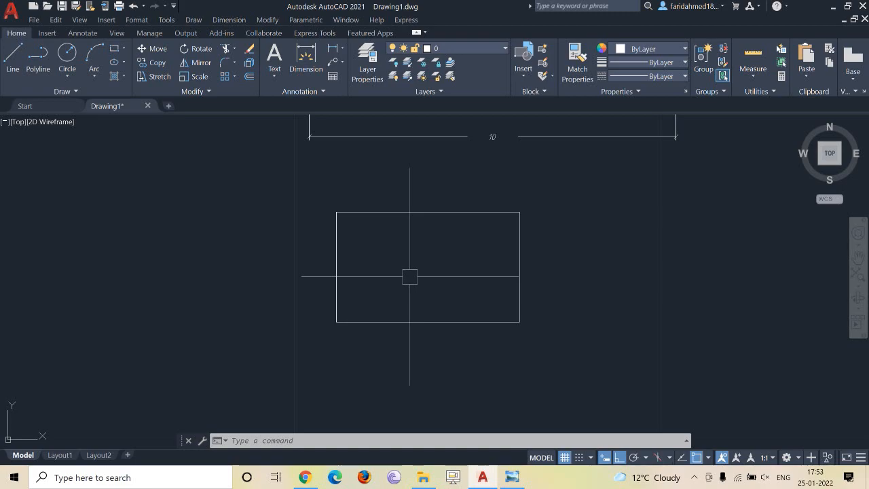
{"action": "scroll", "coordinate": [355, 307], "scroll_direction": "up", "scroll_amount": 2}
{"action": "middle_click_drag", "start_coordinate": [410, 266], "coordinate": [355, 283]}
{"action": "type", "text": "c"}
{"action": "key", "text": "Return"}
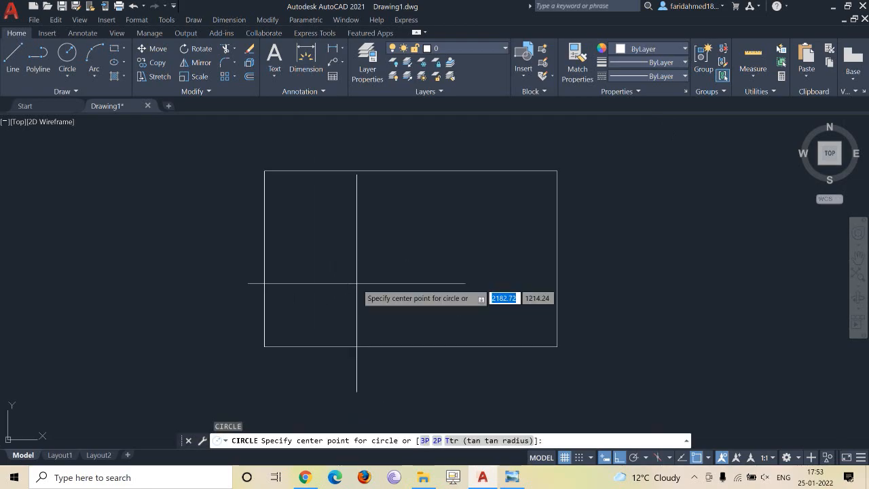
{"action": "type", "text": "from"}
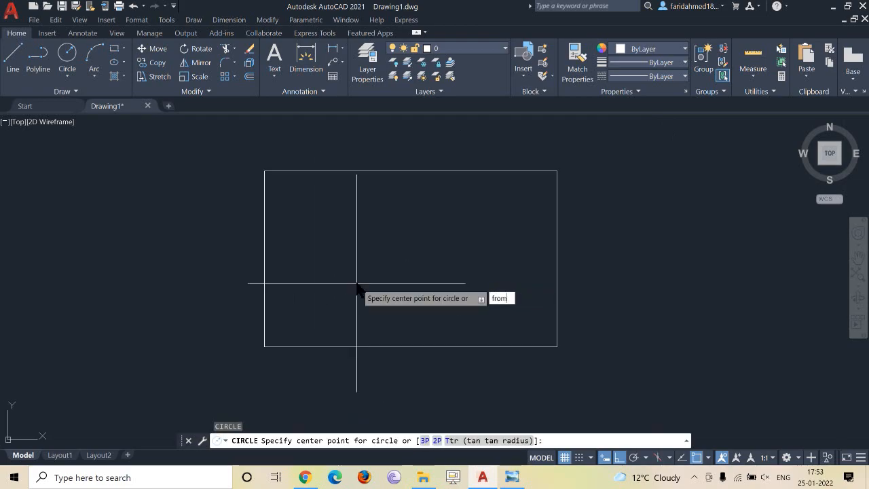
{"action": "key", "text": "Return"}
{"action": "left_click", "coordinate": [264, 346]}
{"action": "type", "text": "@"}
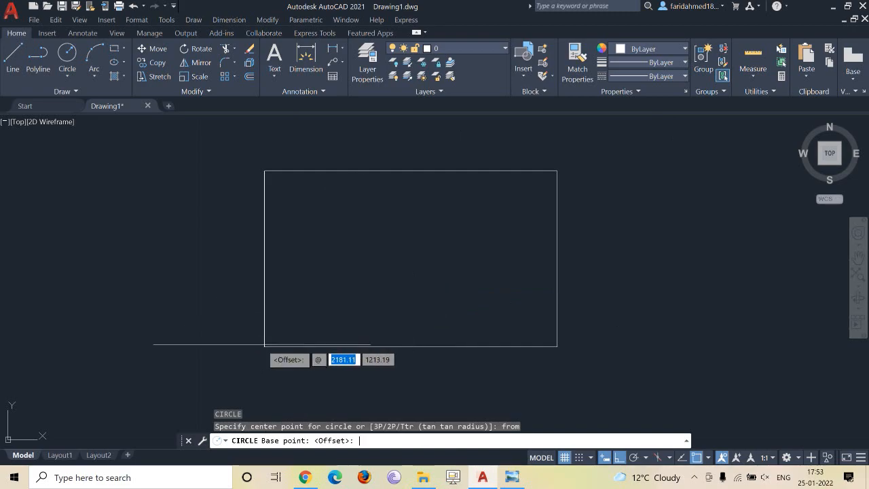
{"action": "type", "text": ".5,.5"}
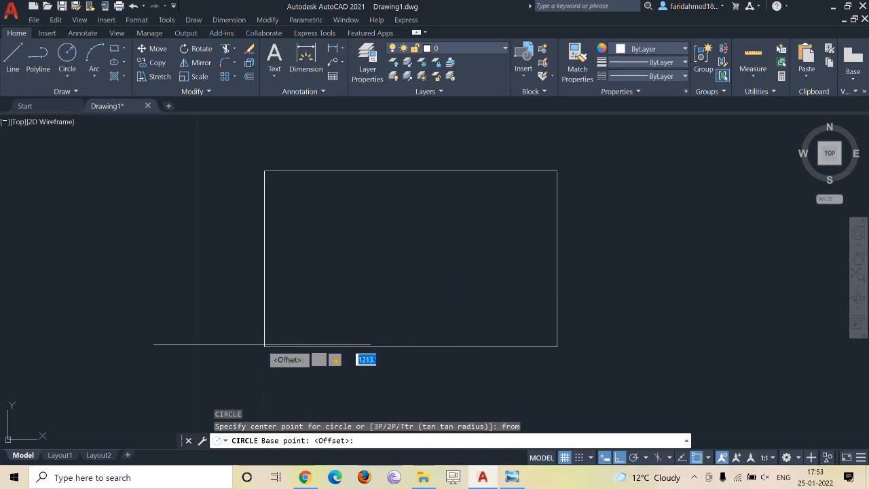
{"action": "key", "text": "Return"}
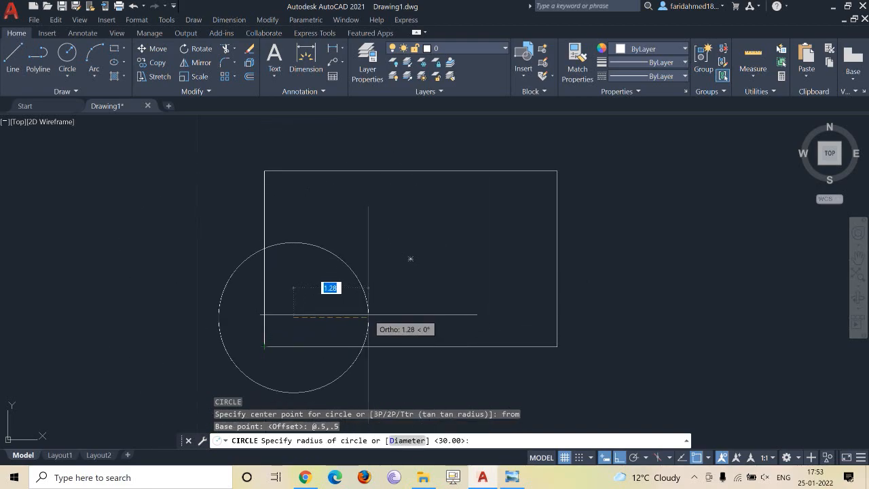
{"action": "type", "text": "d"}
{"action": "key", "text": "Return"}
{"action": "type", "text": ".5"}
{"action": "key", "text": "Return"}
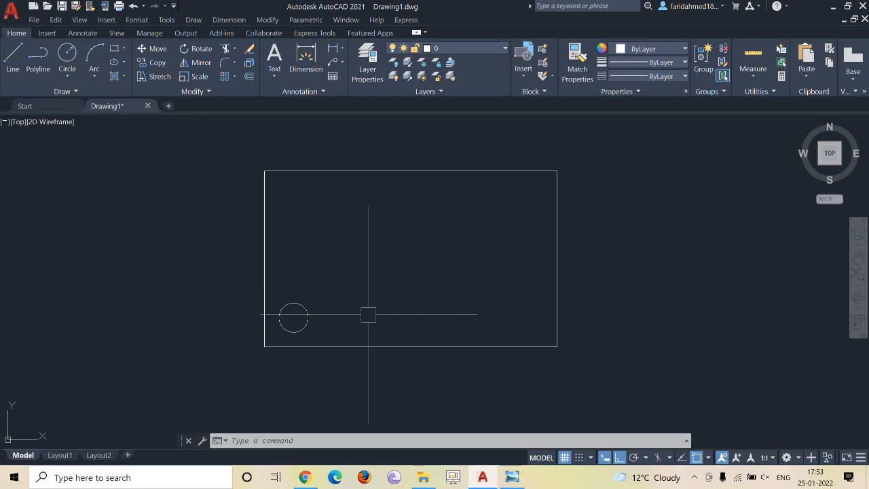
{"action": "left_click", "coordinate": [694, 477]}
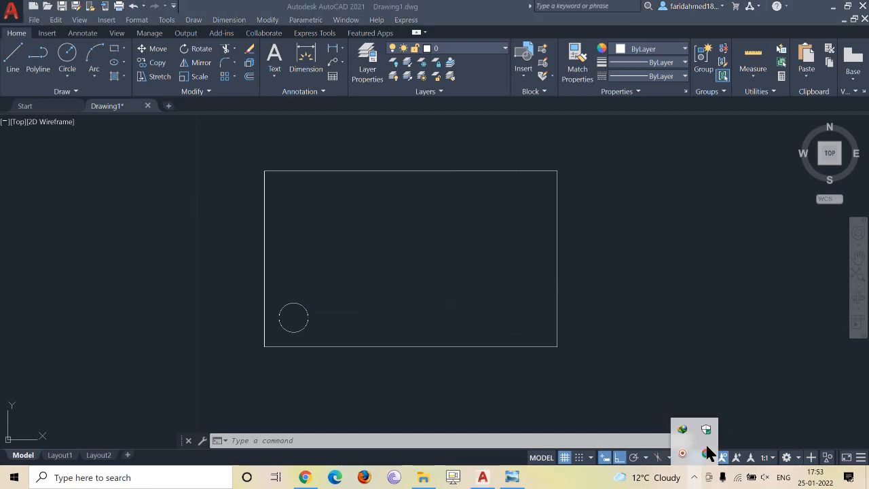